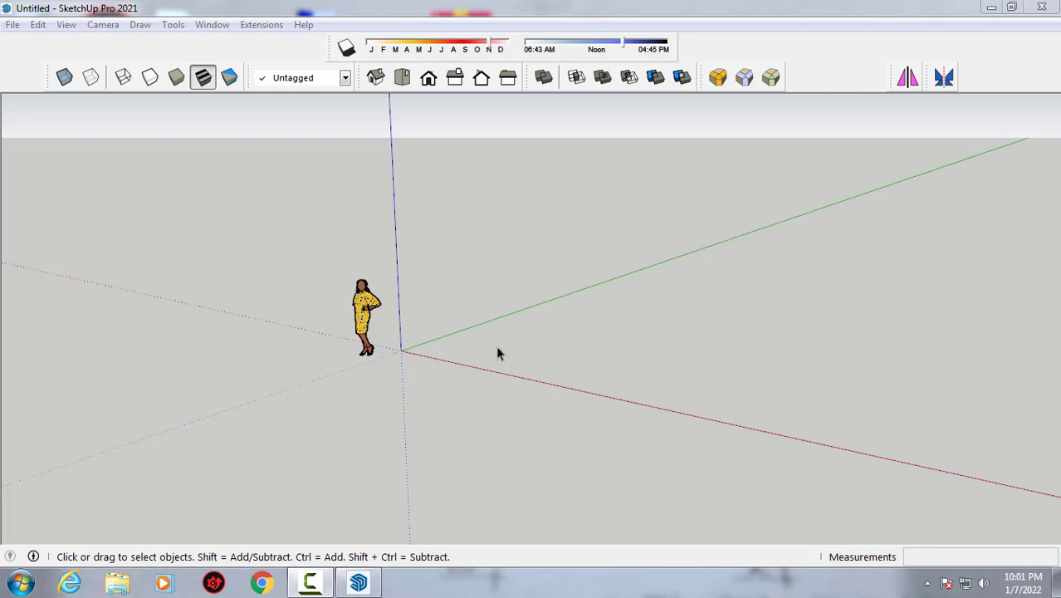
- Select the default scale figure and delete it from the scene
middle_drag(428, 379, 487, 383)
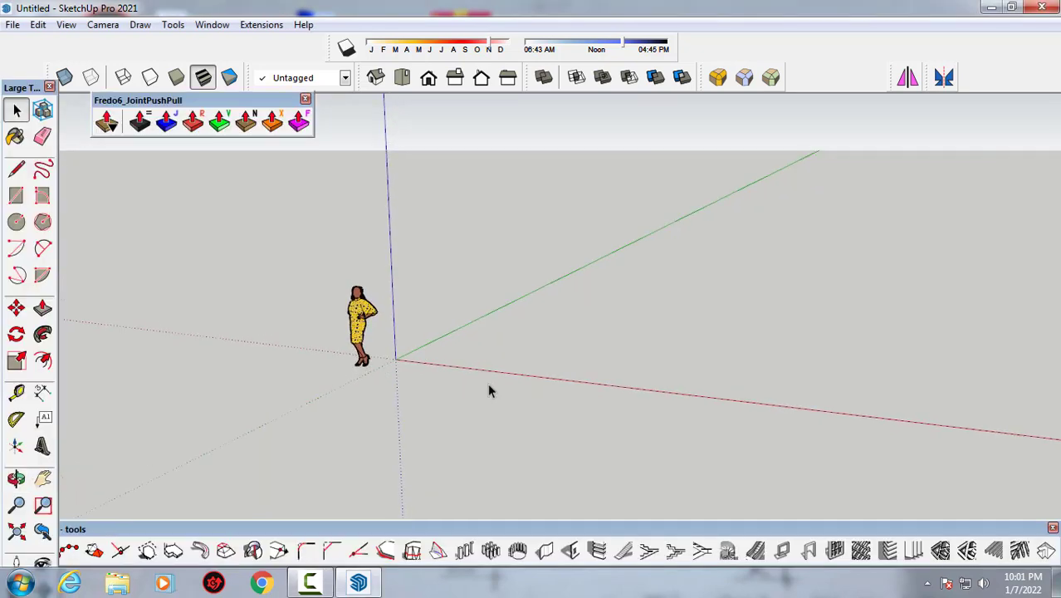
mouse_move(420, 412)
middle_down()
mouse_move(414, 421)
mouse_move(315, 401)
middle_up()
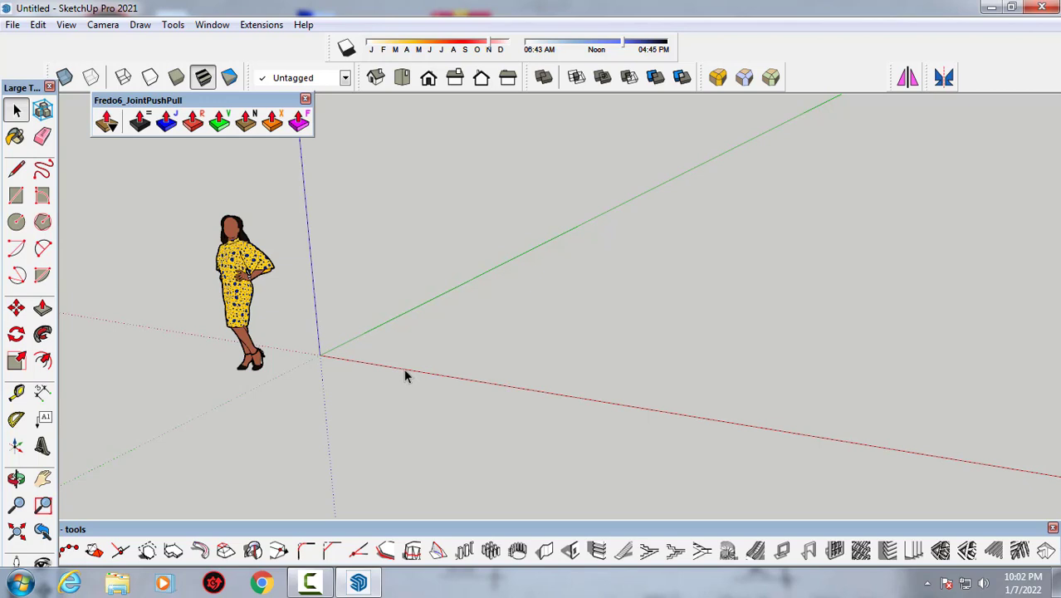
mouse_move(459, 355)
middle_down()
mouse_move(487, 407)
mouse_move(267, 339)
mouse_move(215, 414)
mouse_move(198, 400)
mouse_move(224, 372)
mouse_move(213, 355)
middle_up()
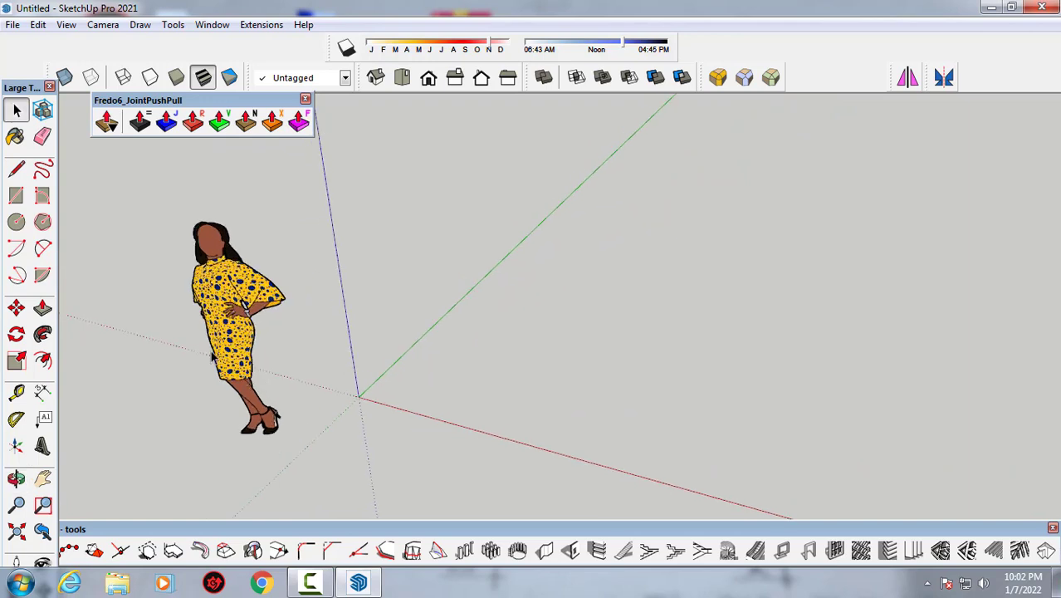
click(229, 335)
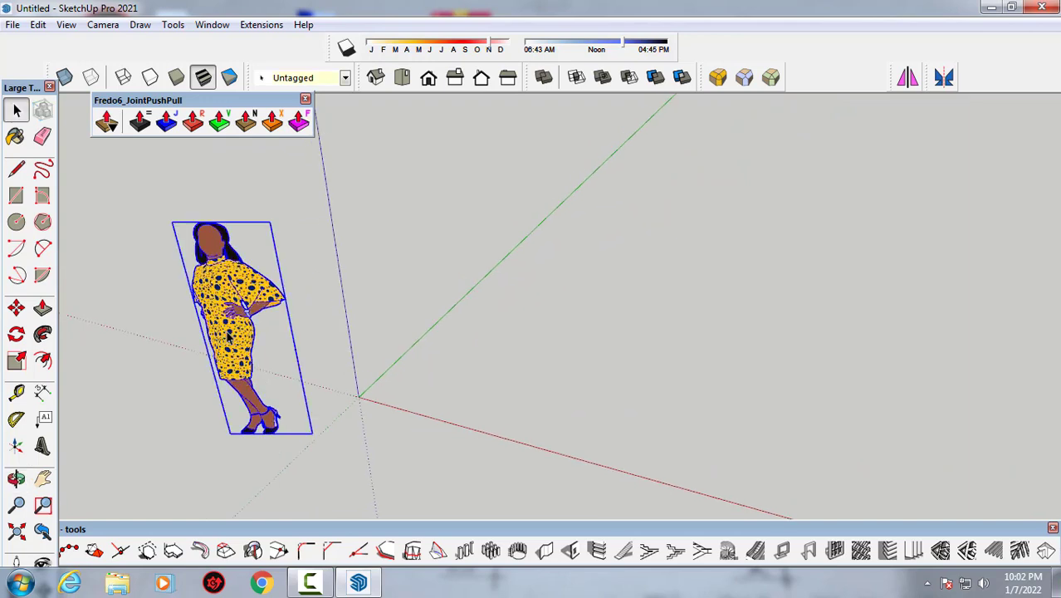
mouse_move(282, 350)
shift+middle_down()
mouse_move(261, 347)
mouse_move(371, 372)
mouse_move(289, 351)
mouse_move(343, 341)
mouse_move(324, 354)
shift+middle_up()
key(Delete)
scroll(327, 350, up, 2)
scroll(307, 354, up, 2)
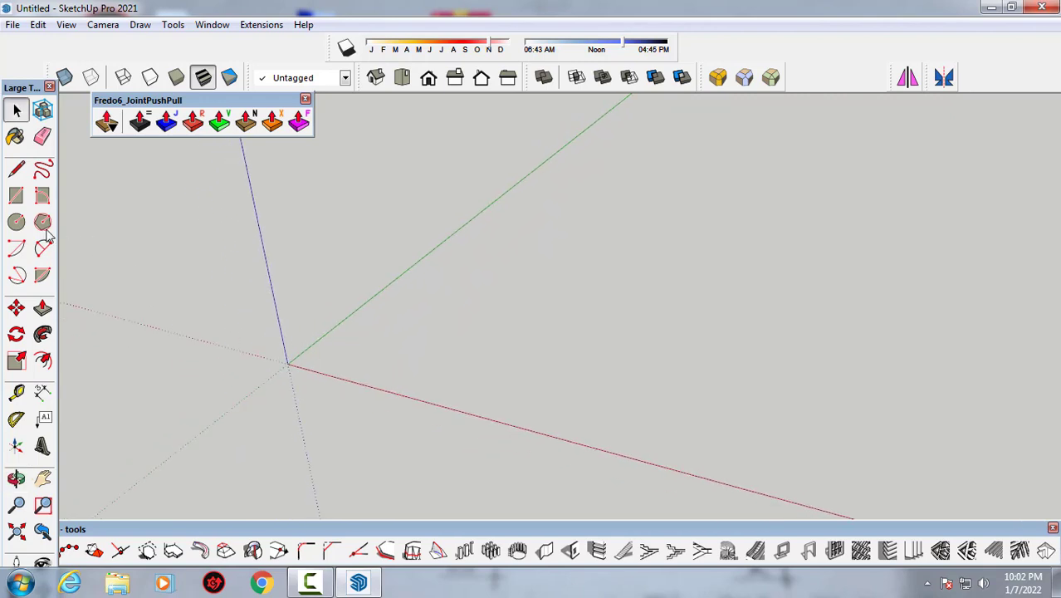
- Place two guide lines, one offset from the green axis and one from the red axis
click(15, 195)
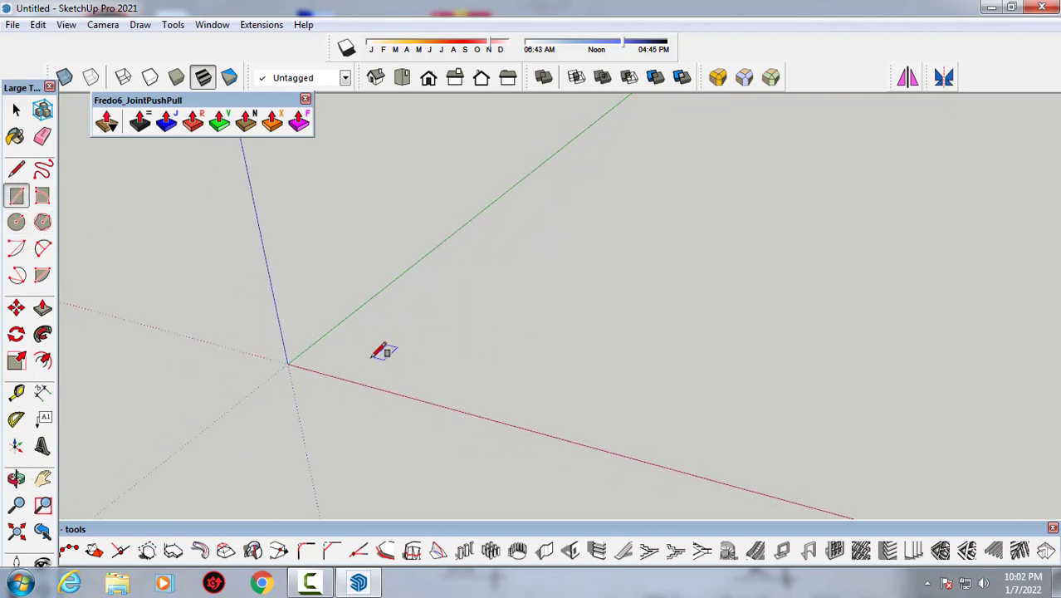
click(287, 363)
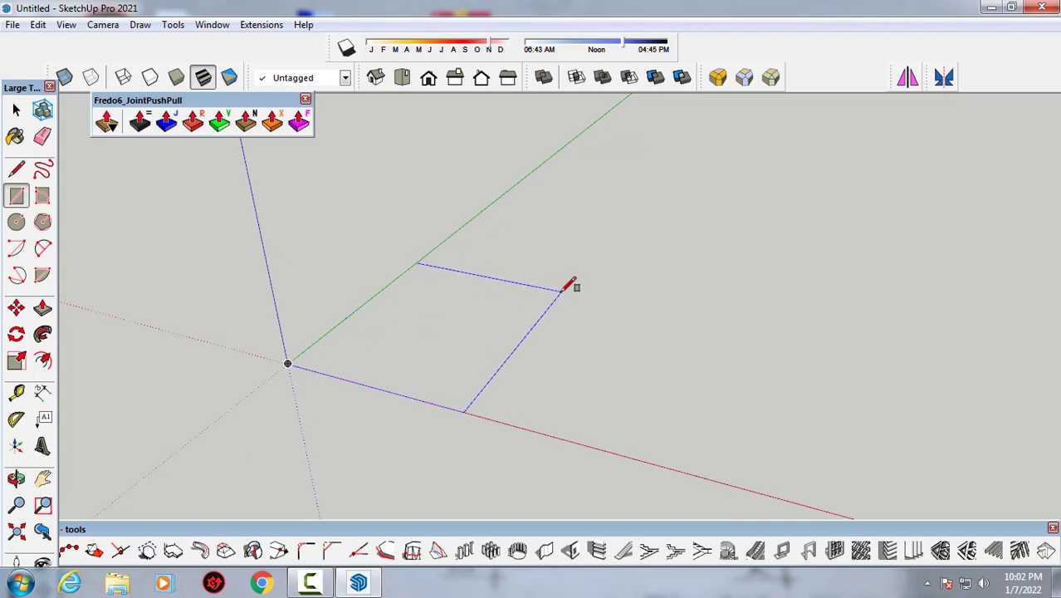
mouse_move(567, 288)
middle_down()
mouse_move(556, 307)
mouse_move(539, 269)
middle_up()
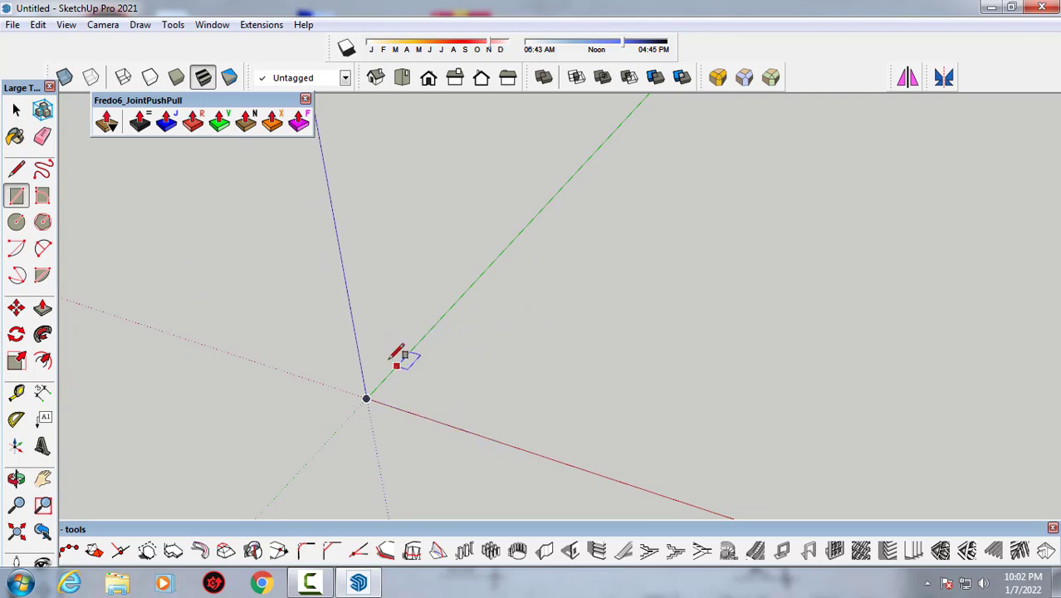
key(space)
click(17, 392)
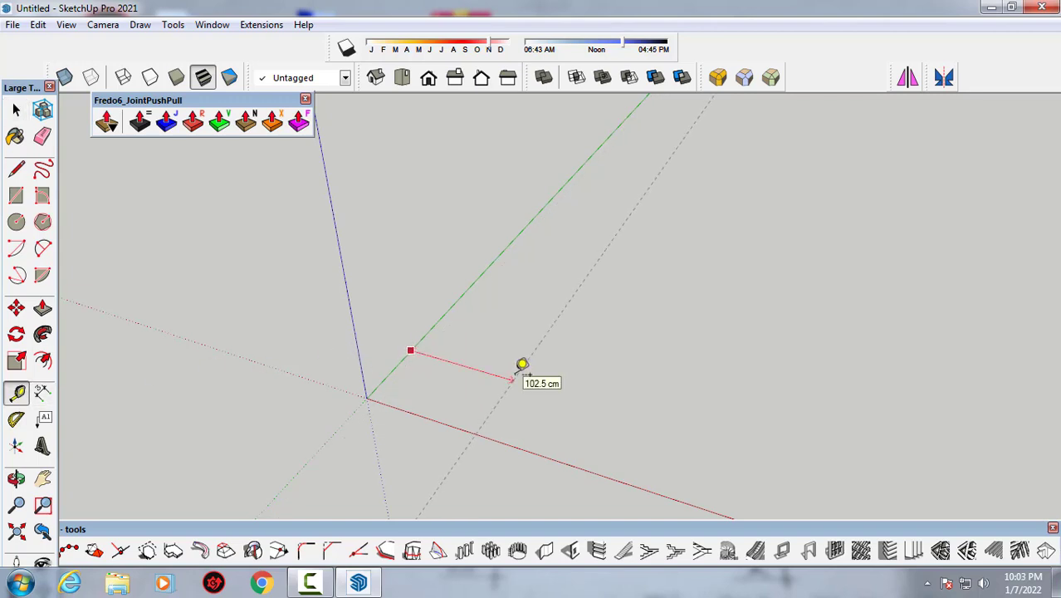
click(521, 363)
mouse_move(521, 363)
middle_down()
mouse_move(454, 411)
mouse_move(435, 405)
middle_up()
click(434, 410)
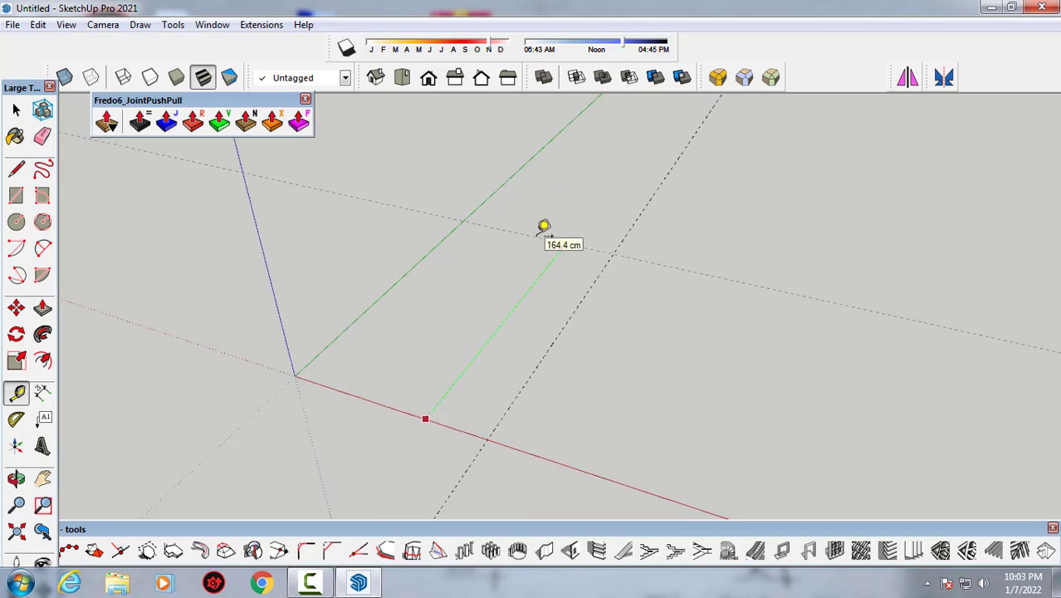
click(544, 226)
- Draw a rectangle from the guides' intersection to the origin
key(r)
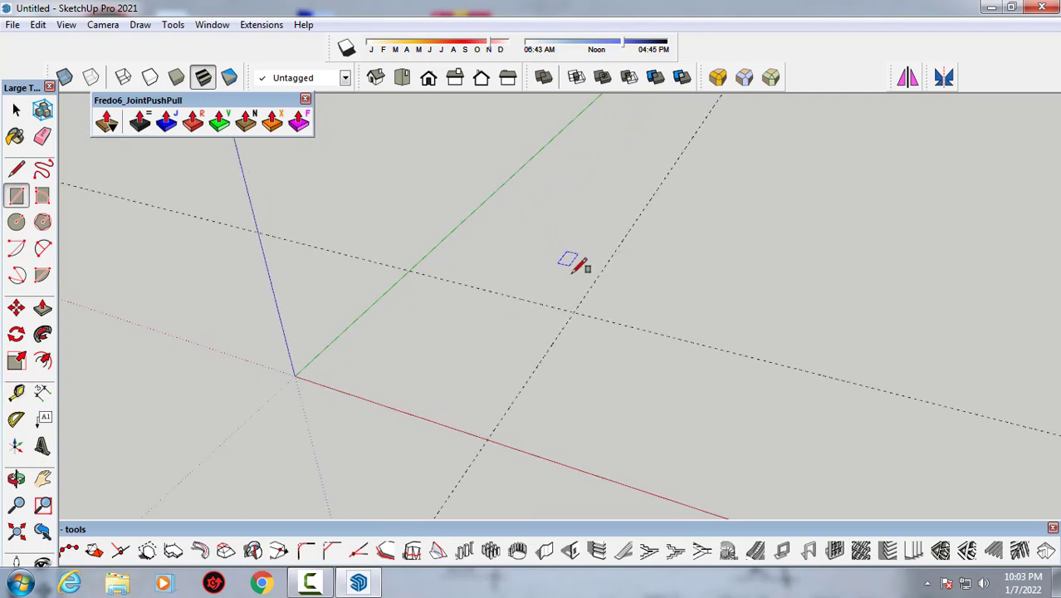
click(573, 312)
click(296, 374)
mouse_move(363, 366)
middle_down()
mouse_move(390, 394)
mouse_move(383, 384)
middle_up()
key(space)
scroll(383, 378, down, 2)
scroll(391, 378, down, 1)
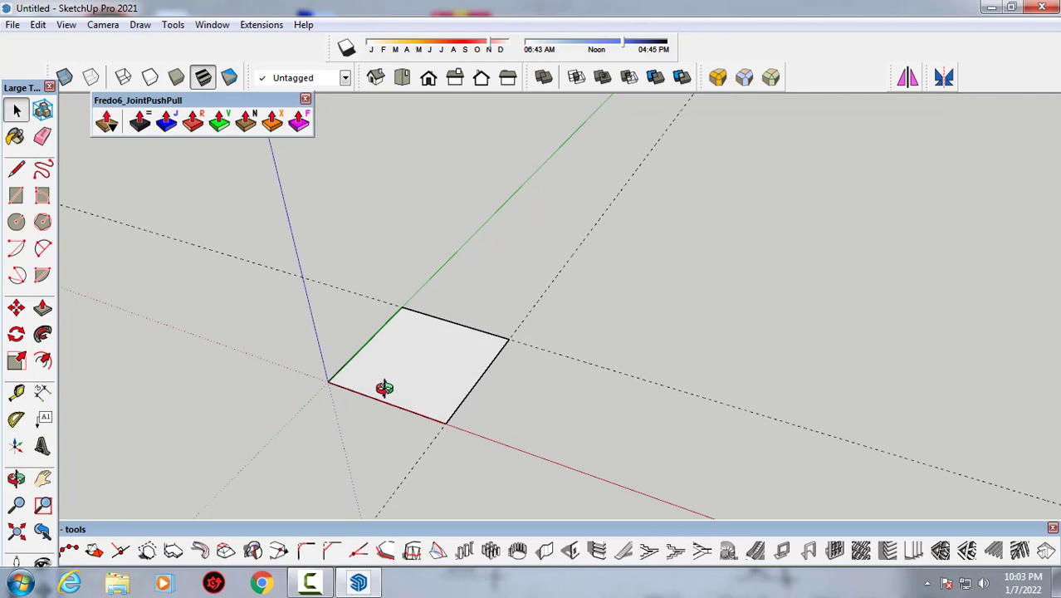
- Push/Pull the ground rectangle up into a tall box
key(p)
drag(402, 399, 410, 280)
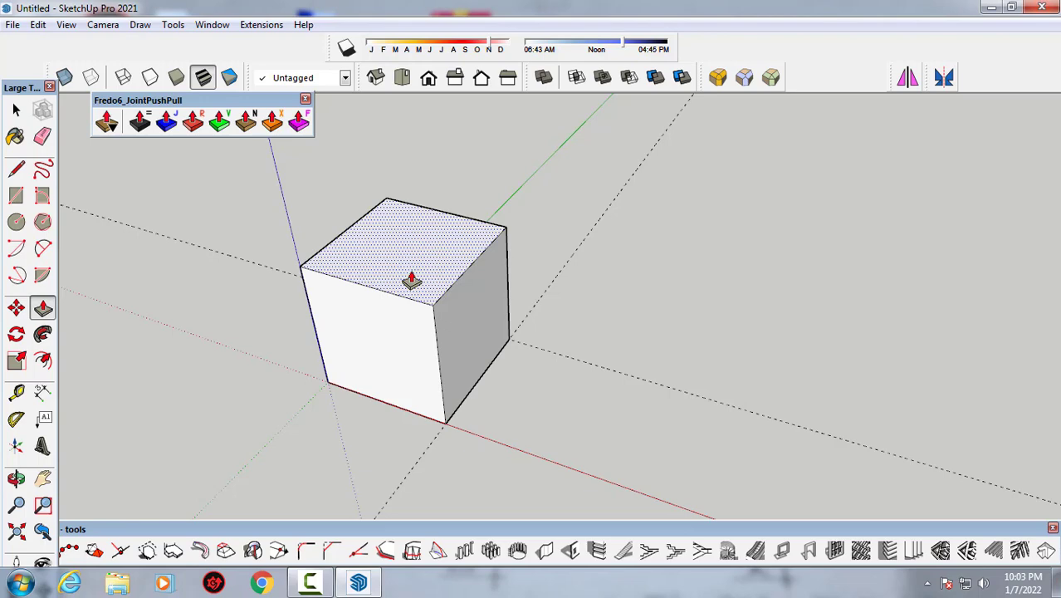
click(410, 280)
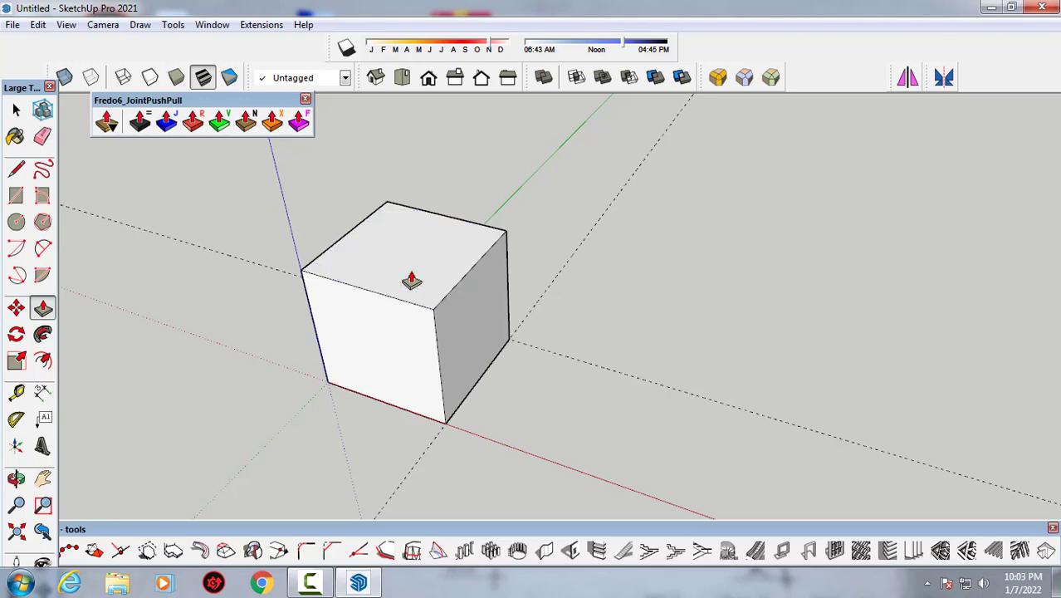
mouse_move(411, 280)
middle_down()
mouse_move(366, 200)
mouse_move(402, 255)
middle_up()
scroll(405, 264, up, 2)
scroll(419, 261, up, 2)
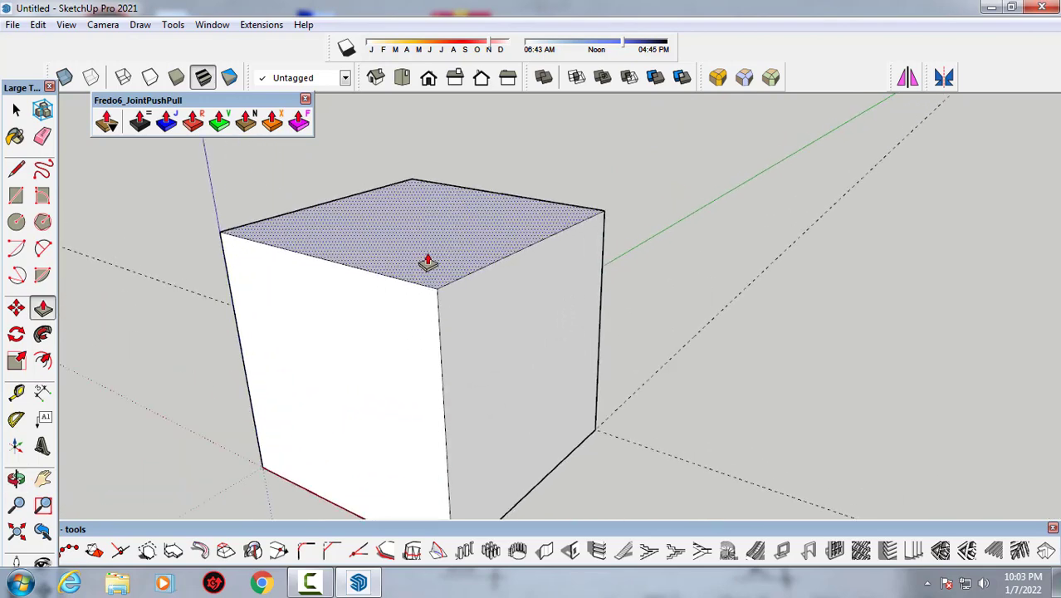
- Raise the box's top face in three thin stacked bands
click(427, 262)
click(423, 210)
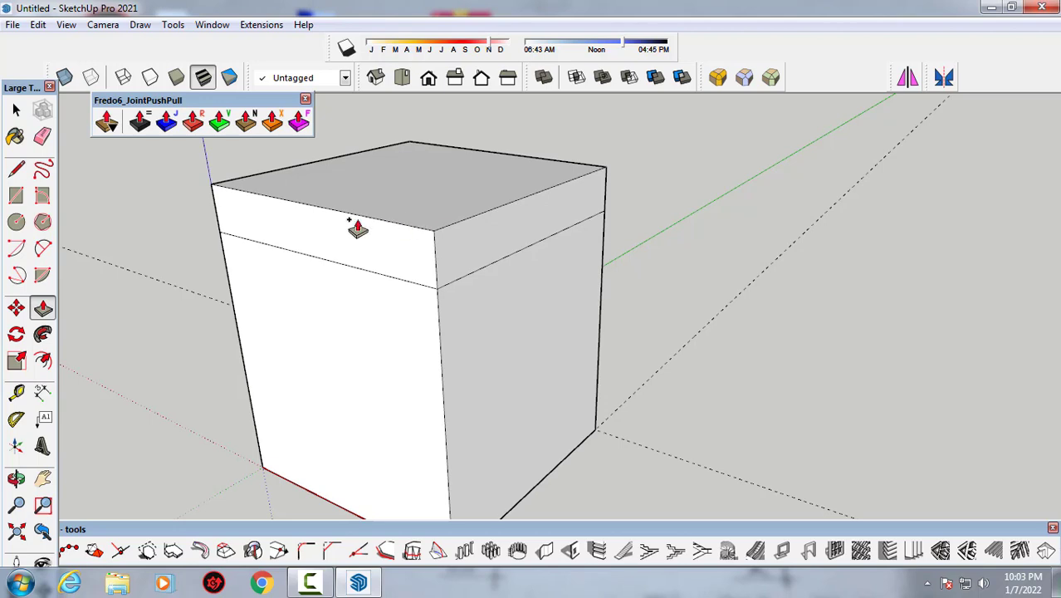
click(416, 217)
scroll(417, 217, up, 2)
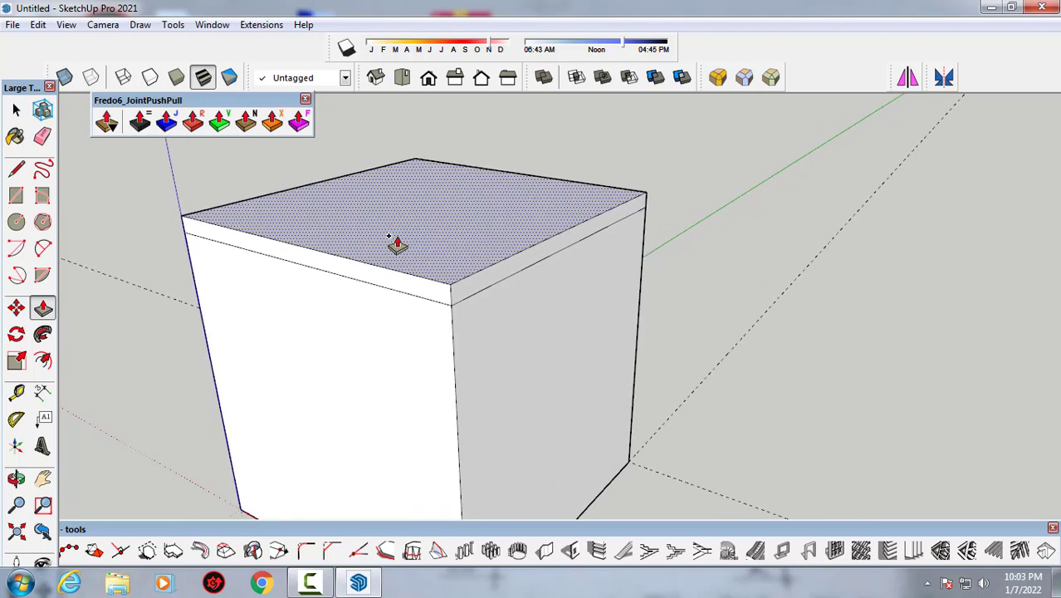
click(393, 241)
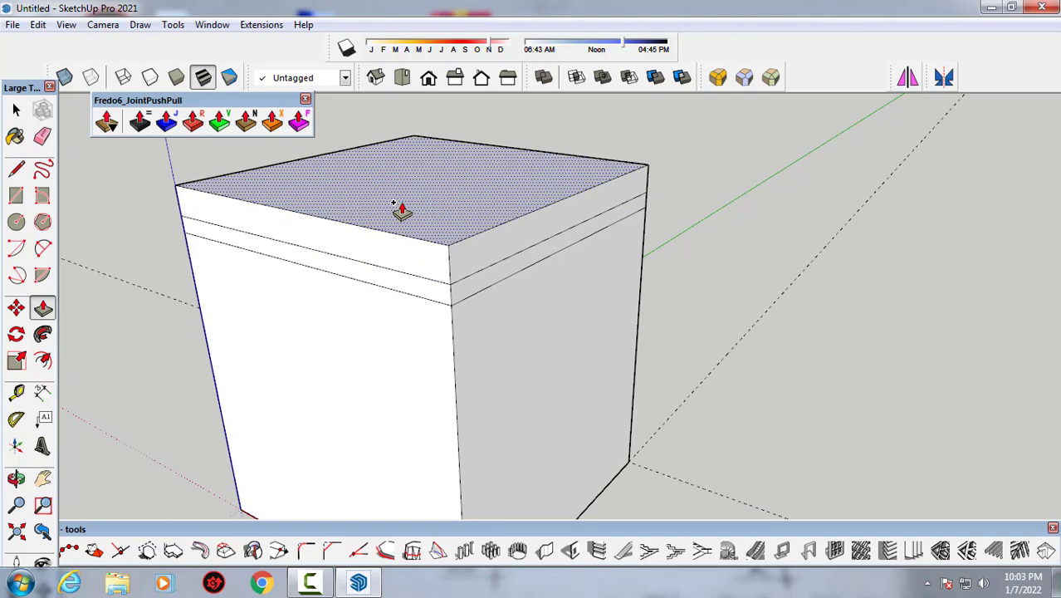
click(394, 204)
click(395, 203)
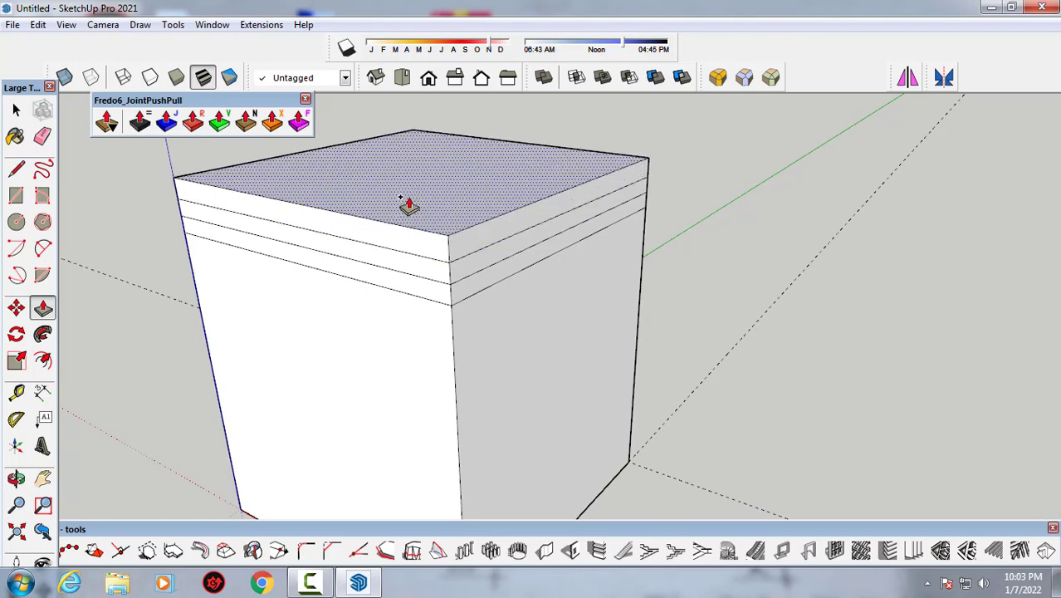
click(400, 198)
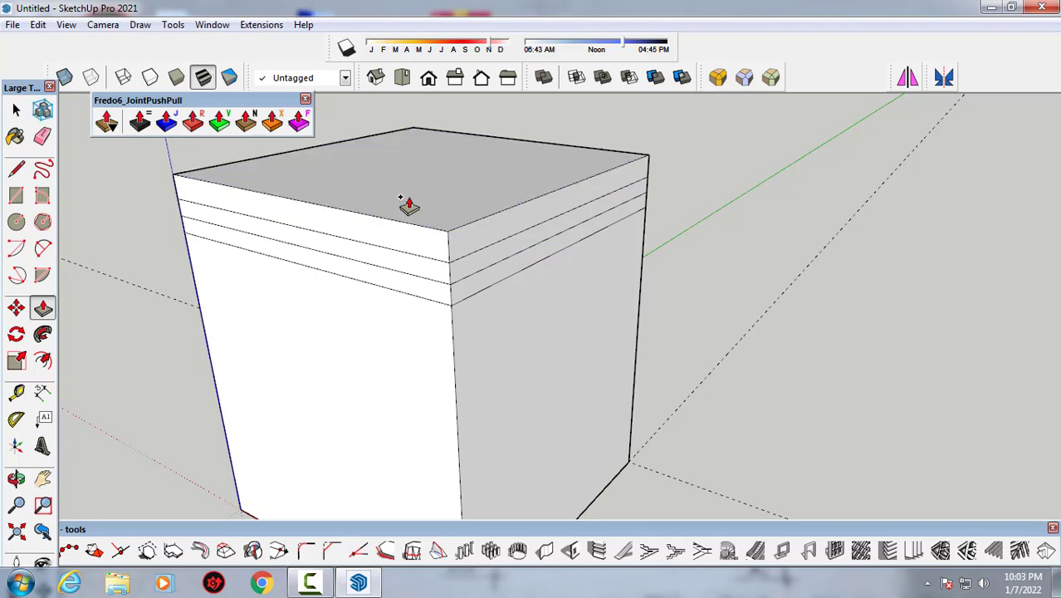
- Push the top band's front side outward to start the cap overhang
mouse_move(348, 225)
middle_down()
mouse_move(303, 217)
mouse_move(375, 222)
middle_up()
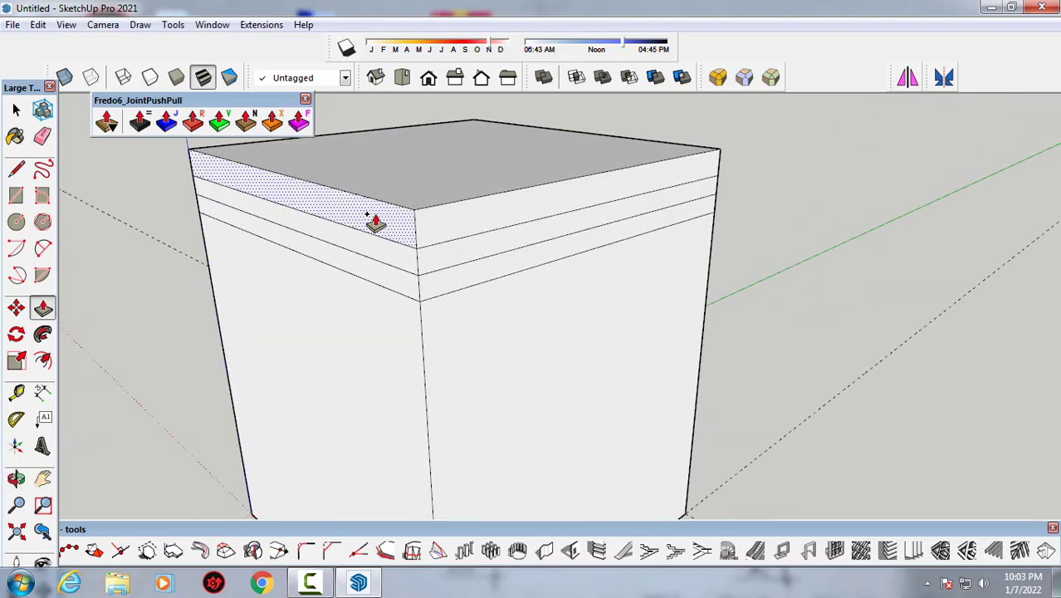
click(375, 223)
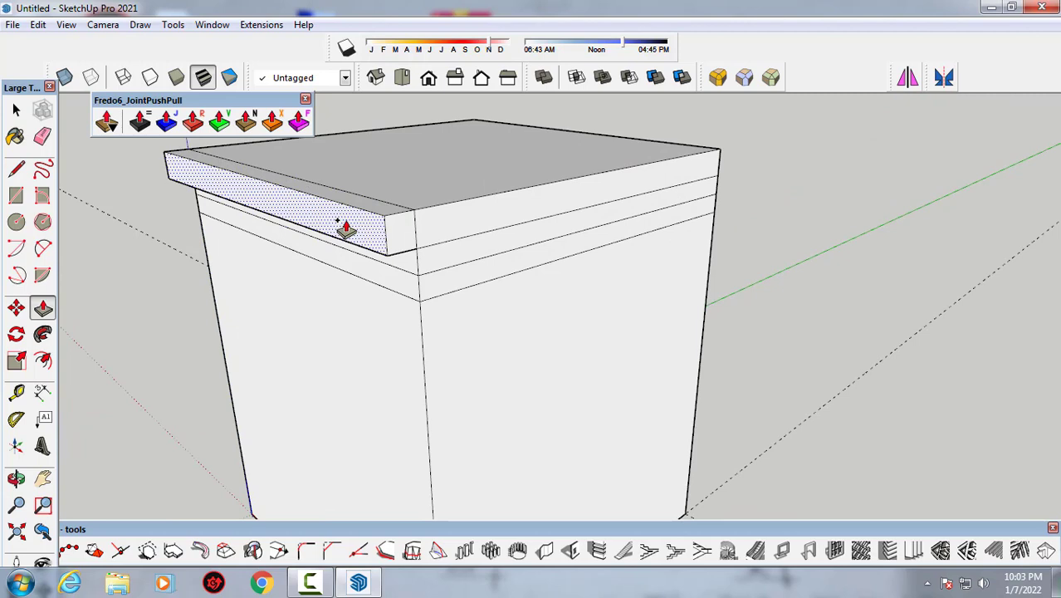
click(341, 230)
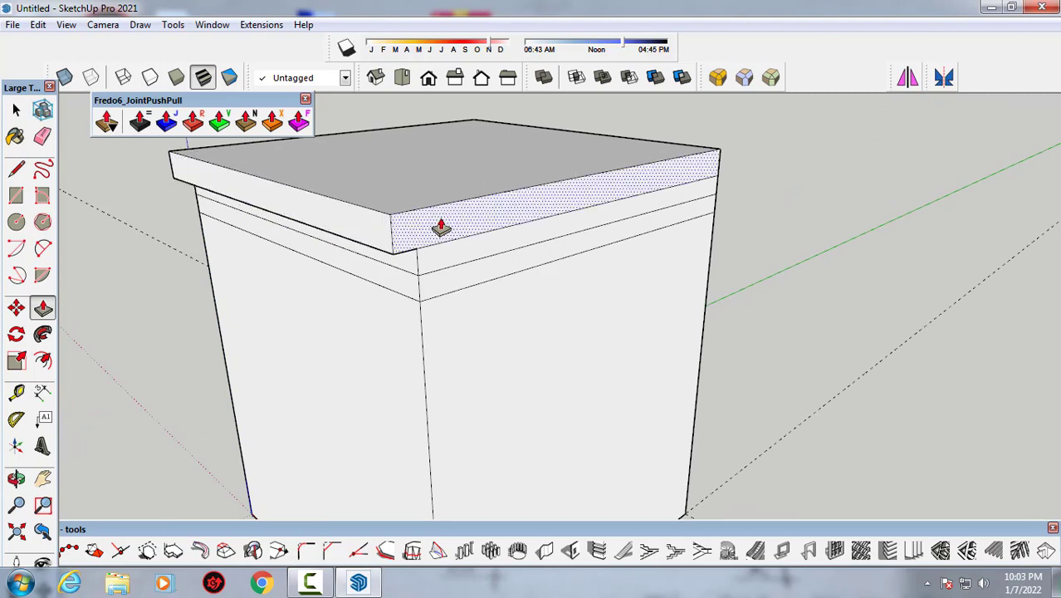
mouse_move(438, 230)
middle_down()
mouse_move(263, 234)
mouse_move(308, 220)
mouse_move(686, 204)
mouse_move(528, 184)
mouse_move(530, 206)
mouse_move(710, 237)
mouse_move(774, 204)
middle_up()
scroll(776, 201, up, 1)
scroll(733, 161, up, 2)
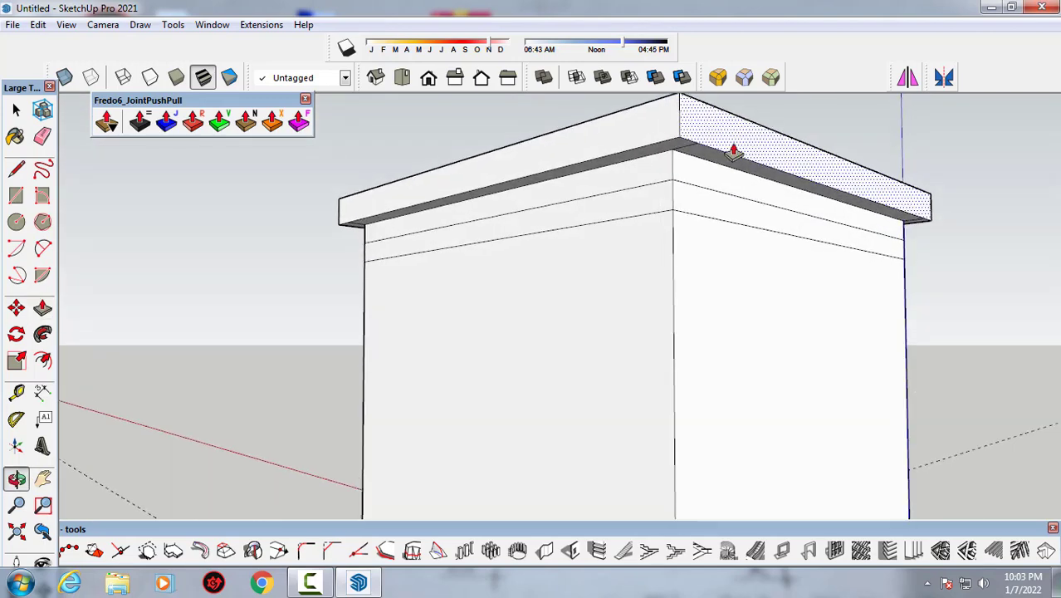
scroll(734, 149, up, 1)
scroll(691, 170, up, 2)
click(688, 170)
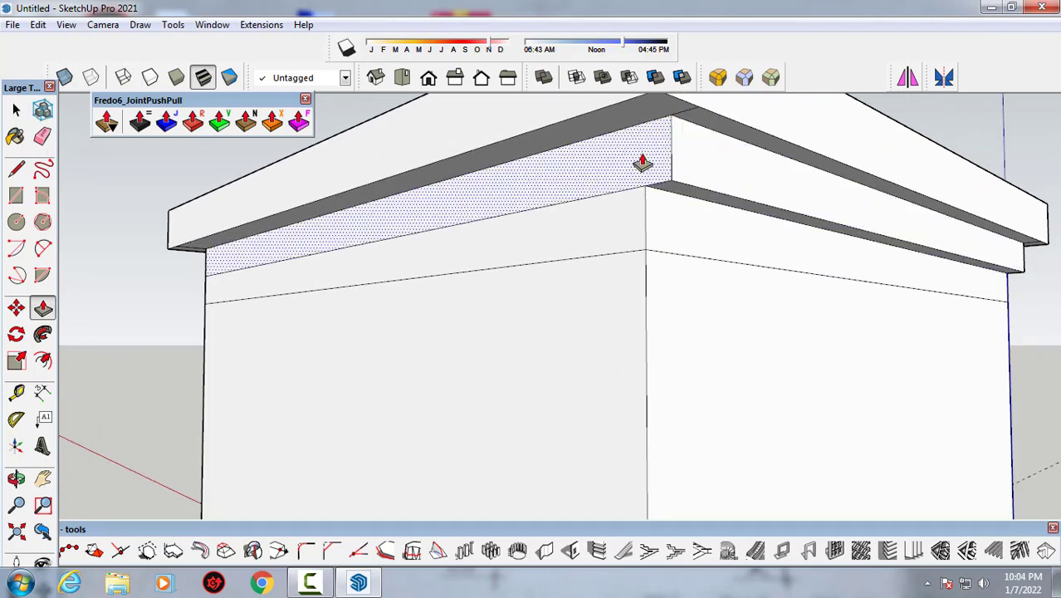
scroll(641, 162, down, 2)
- Extend the cap's left and front side faces outward into overhanging tiers
mouse_move(569, 161)
middle_down()
mouse_move(415, 166)
mouse_move(373, 209)
mouse_move(727, 165)
middle_up()
scroll(728, 165, up, 1)
scroll(750, 148, up, 1)
scroll(752, 147, up, 1)
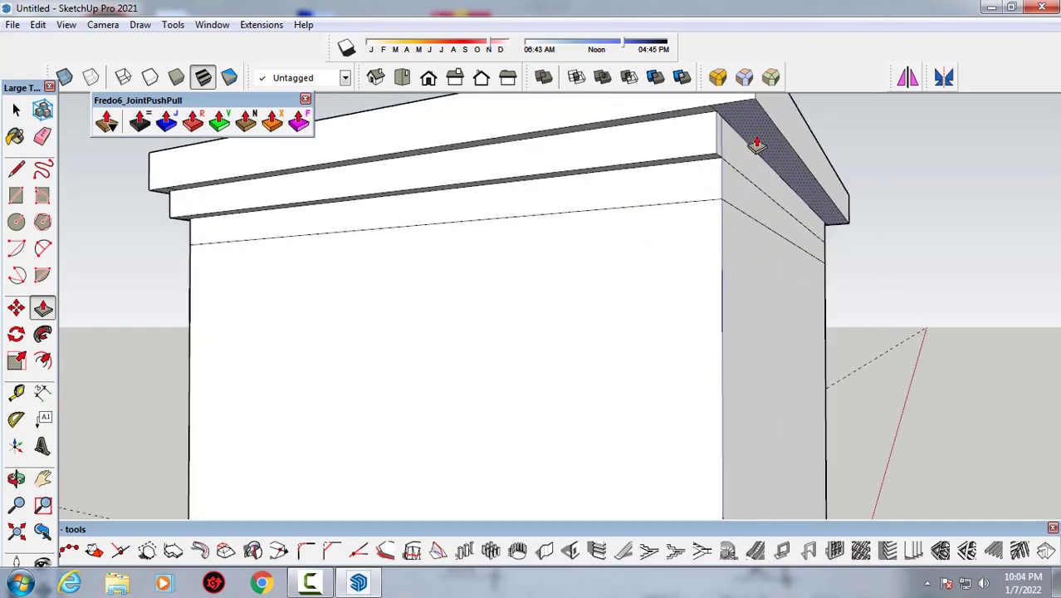
scroll(757, 142, up, 1)
scroll(743, 158, down, 1)
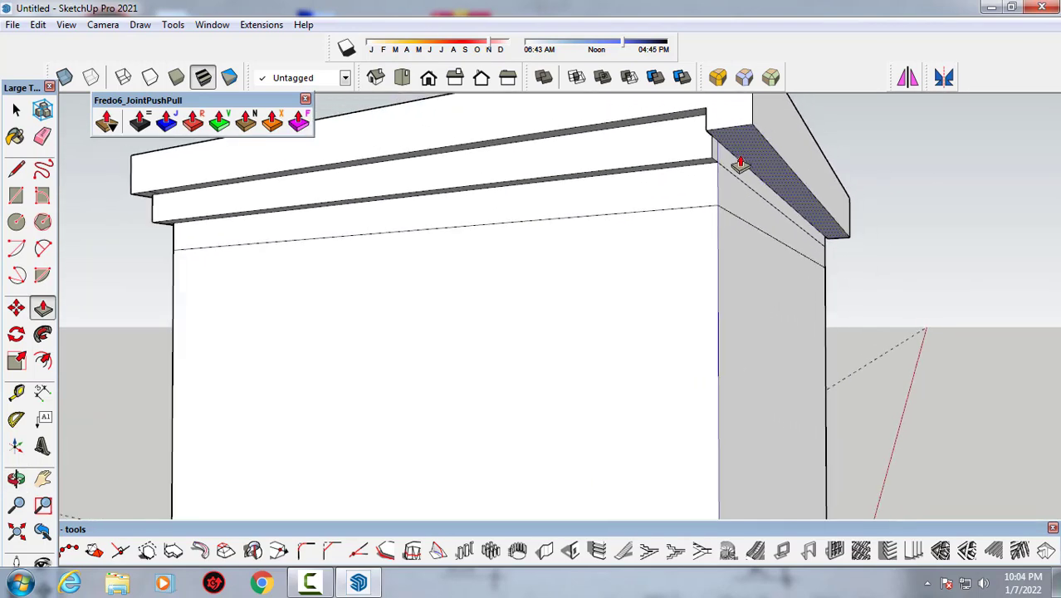
scroll(740, 169, up, 1)
scroll(682, 187, down, 2)
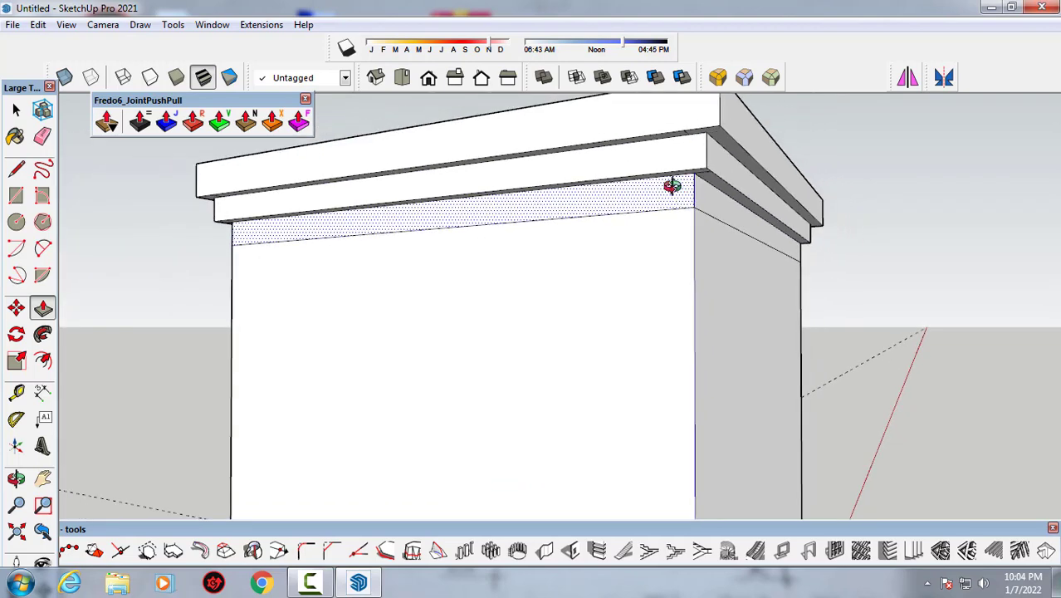
mouse_move(673, 186)
middle_down()
mouse_move(374, 189)
mouse_move(350, 202)
mouse_move(627, 150)
mouse_move(676, 155)
mouse_move(679, 167)
mouse_move(490, 178)
mouse_move(420, 215)
middle_up()
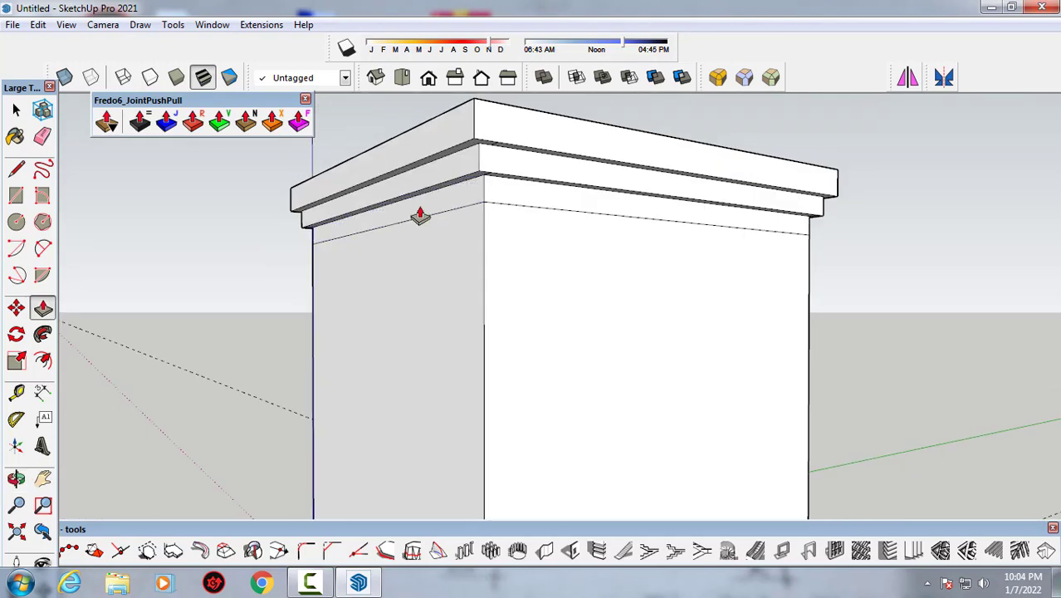
click(427, 245)
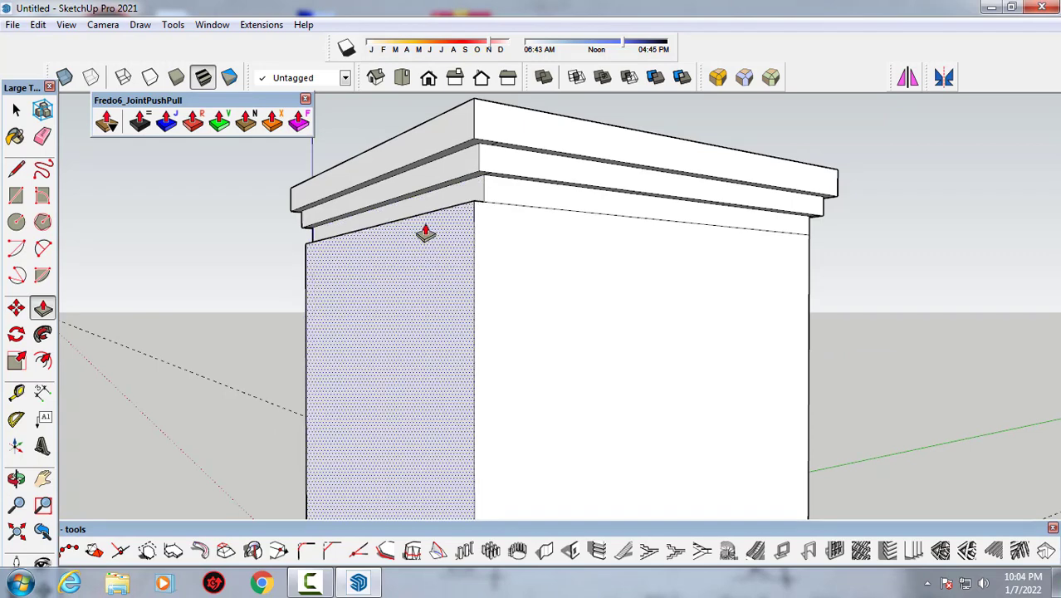
click(438, 188)
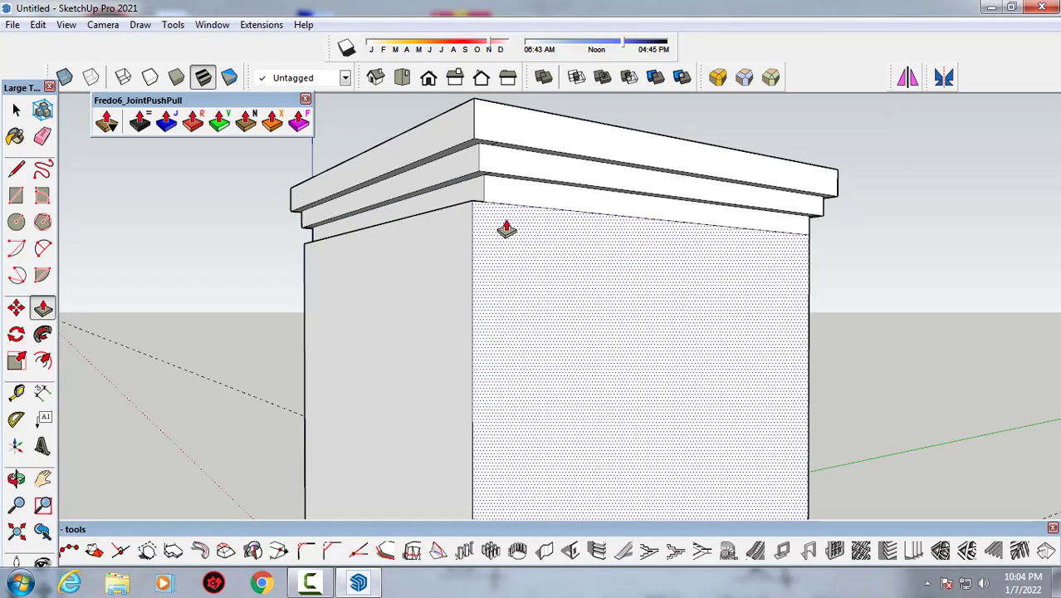
click(528, 182)
mouse_move(595, 247)
middle_down()
mouse_move(267, 306)
mouse_move(647, 314)
middle_up()
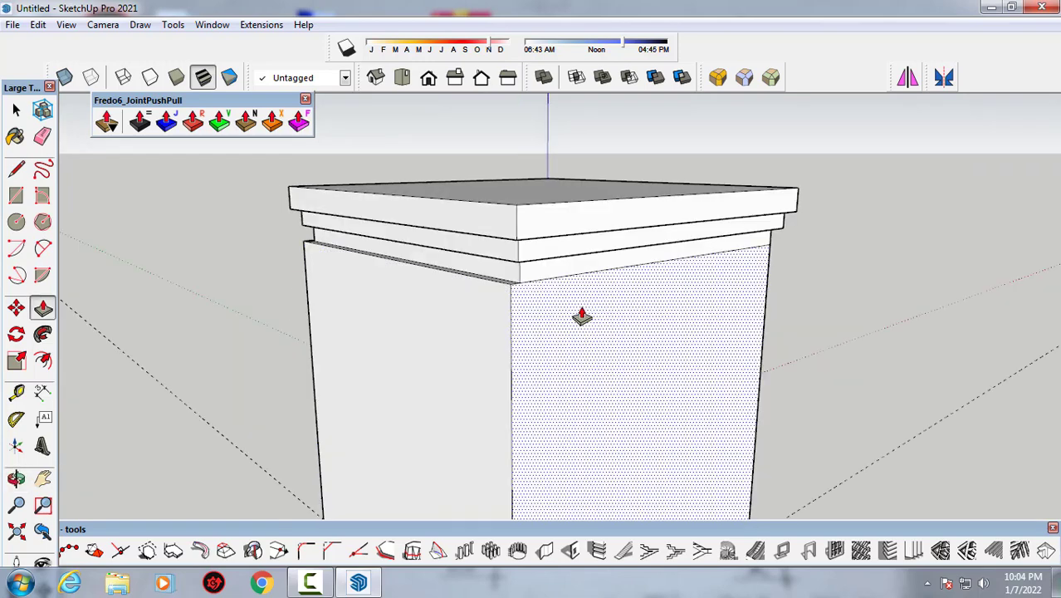
mouse_move(604, 260)
middle_down()
mouse_move(634, 265)
mouse_move(456, 332)
mouse_move(549, 339)
mouse_move(578, 358)
mouse_move(591, 308)
mouse_move(313, 364)
mouse_move(502, 346)
mouse_move(518, 397)
middle_up()
scroll(515, 390, up, 3)
key(e)
scroll(472, 361, up, 2)
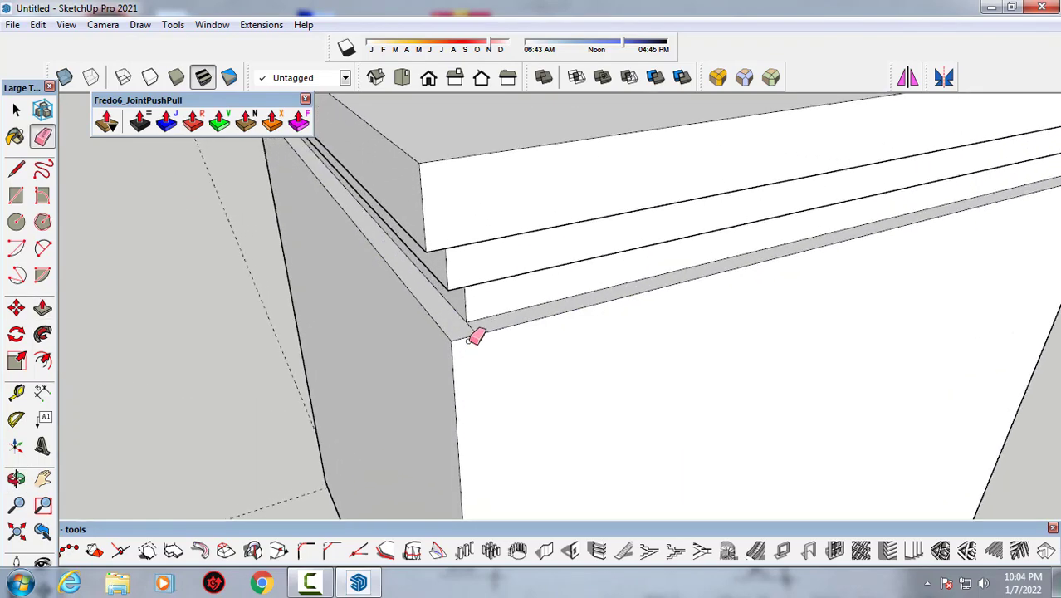
scroll(514, 319, down, 2)
scroll(481, 307, down, 4)
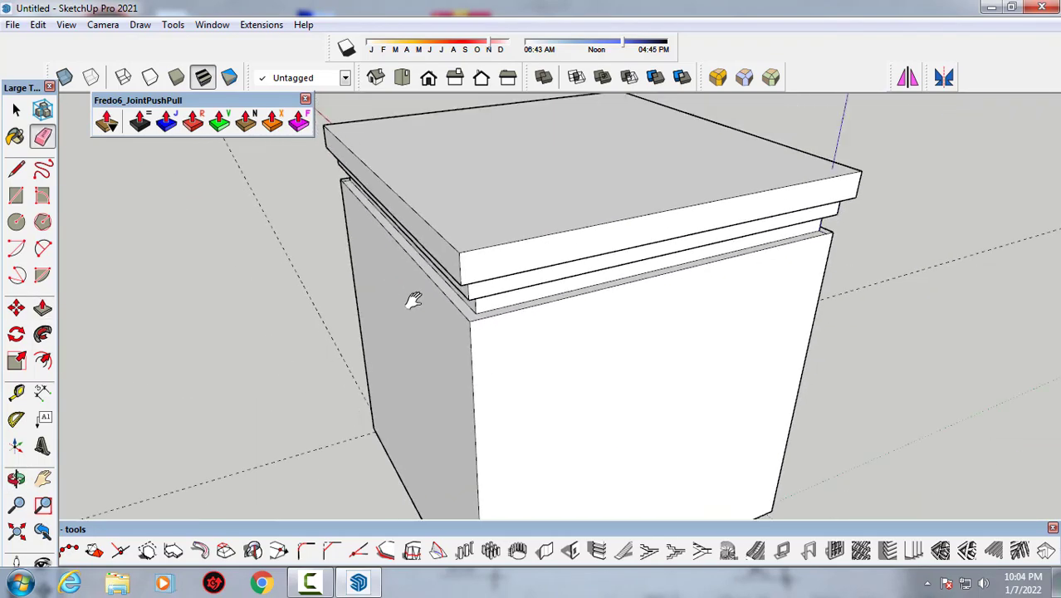
middle_drag(410, 298, 591, 288)
scroll(375, 239, up, 3)
scroll(374, 265, up, 3)
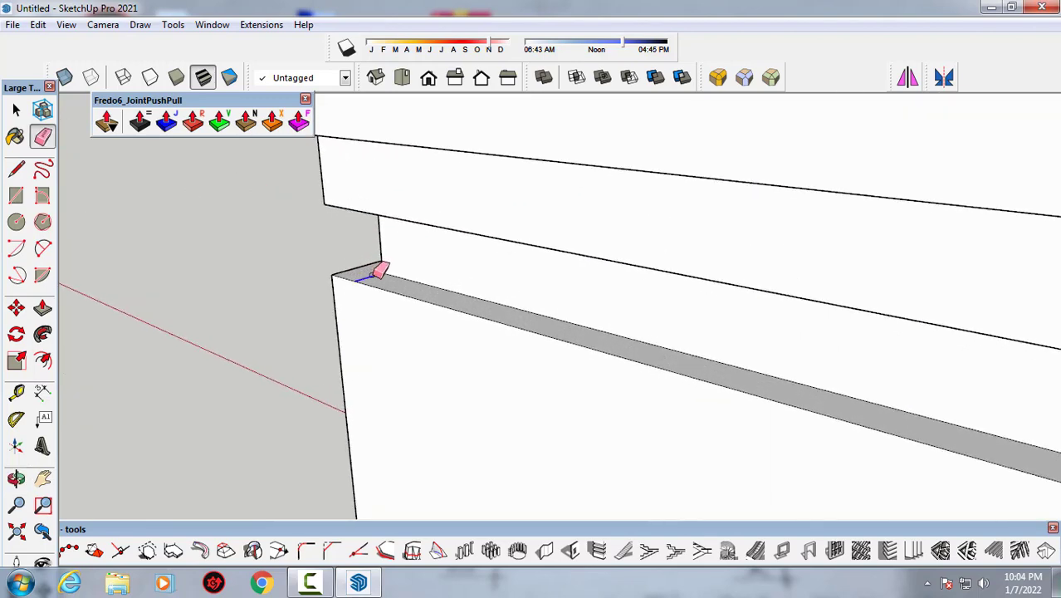
scroll(335, 285, down, 3)
mouse_move(528, 266)
middle_down()
mouse_move(672, 275)
mouse_move(386, 317)
middle_up()
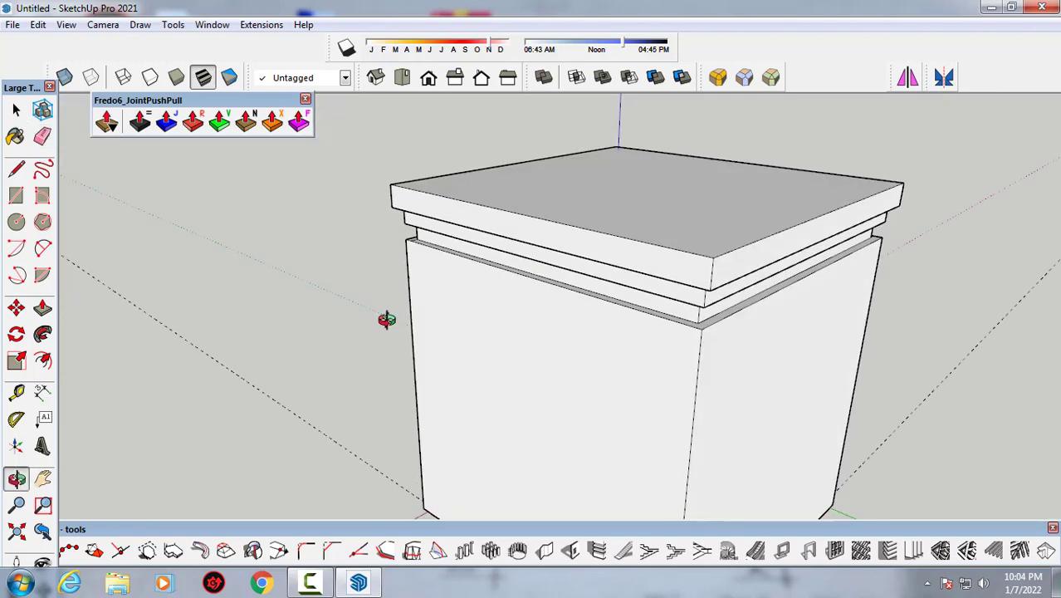
scroll(498, 284, up, 1)
scroll(492, 288, up, 2)
middle_drag(438, 266, 532, 273)
scroll(516, 274, up, 2)
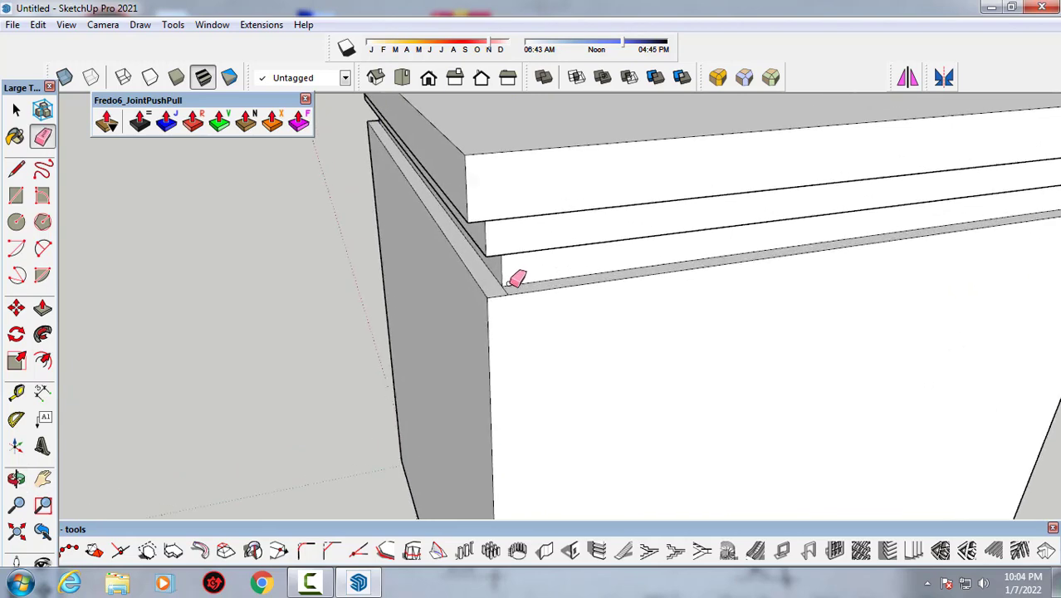
scroll(506, 292, up, 2)
scroll(508, 290, down, 3)
mouse_move(433, 275)
middle_down()
mouse_move(670, 238)
mouse_move(201, 261)
mouse_move(257, 253)
mouse_move(294, 311)
middle_up()
scroll(277, 372, up, 2)
scroll(277, 372, up, 1)
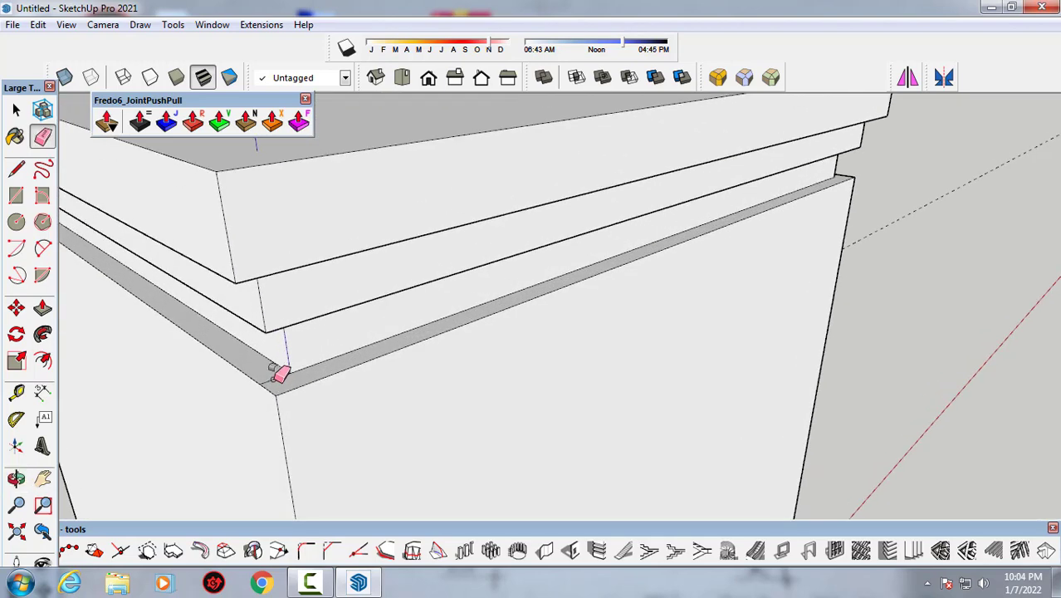
scroll(232, 261, down, 3)
scroll(308, 253, down, 2)
scroll(230, 255, down, 2)
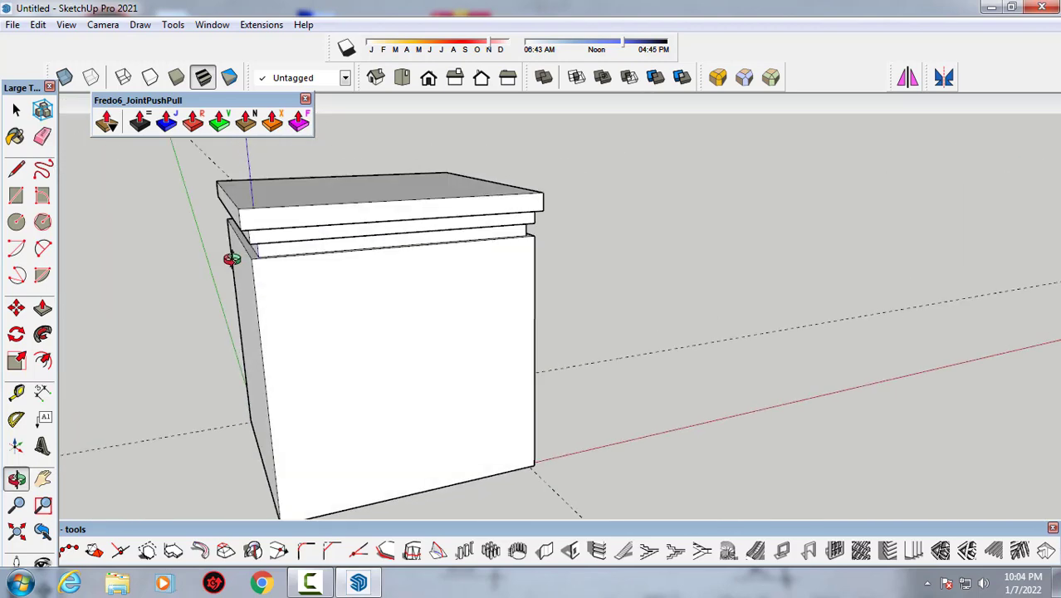
mouse_move(229, 256)
middle_down()
mouse_move(281, 261)
mouse_move(291, 300)
mouse_move(480, 367)
mouse_move(624, 334)
mouse_move(597, 358)
mouse_move(461, 358)
middle_up()
- Select the entire connected column and make it a group
key(space)
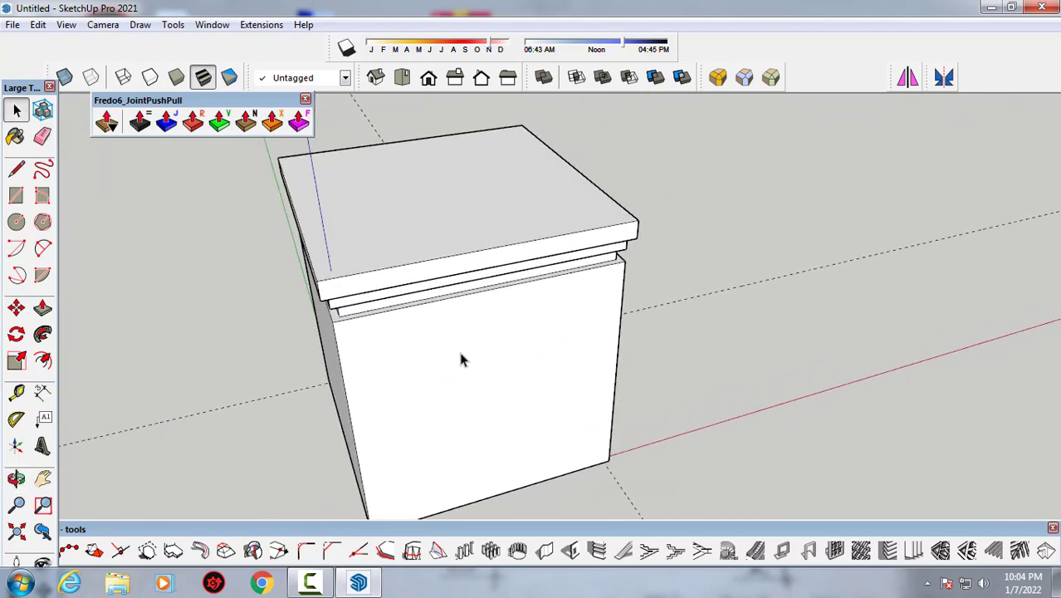
click(461, 358)
double_click(463, 358)
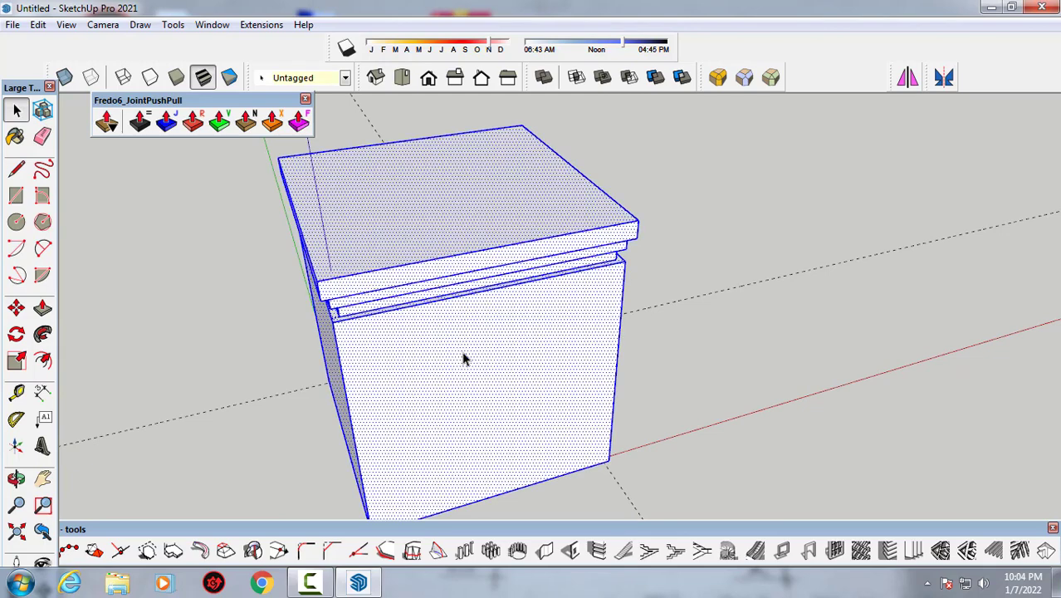
right_click(465, 359)
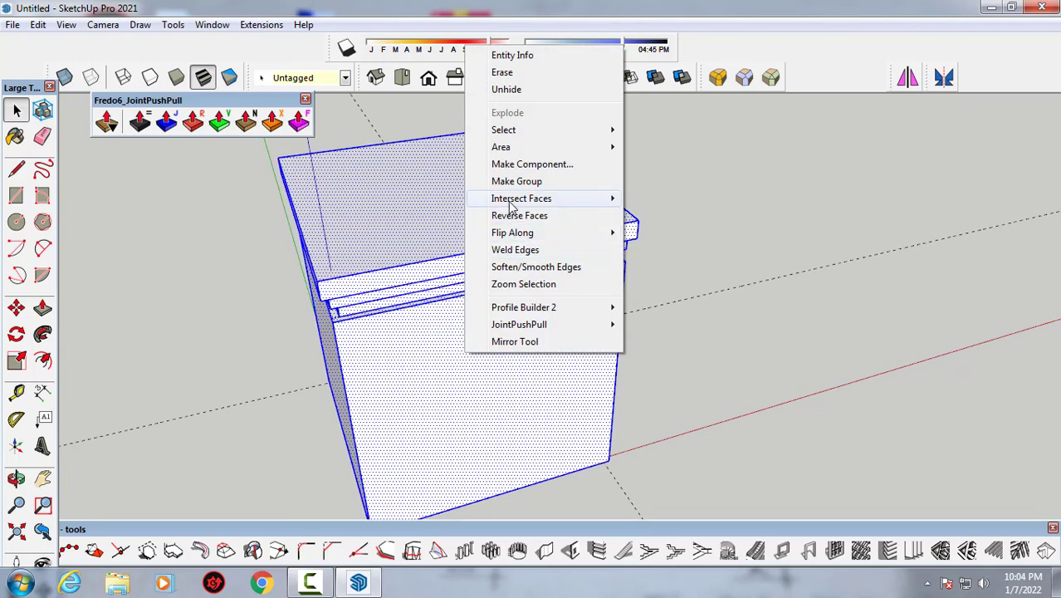
click(517, 181)
mouse_move(516, 181)
middle_down()
mouse_move(428, 238)
mouse_move(426, 301)
mouse_move(697, 335)
mouse_move(654, 308)
mouse_move(357, 349)
middle_up()
click(654, 309)
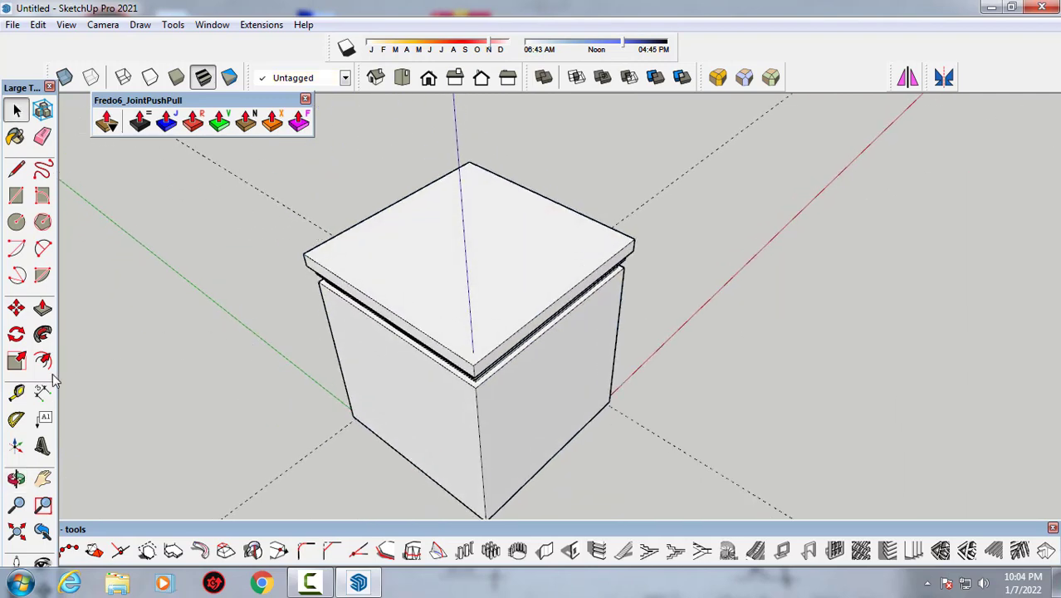
- Place two crossing guide lines from the top edges to mark the cap's centre
click(16, 392)
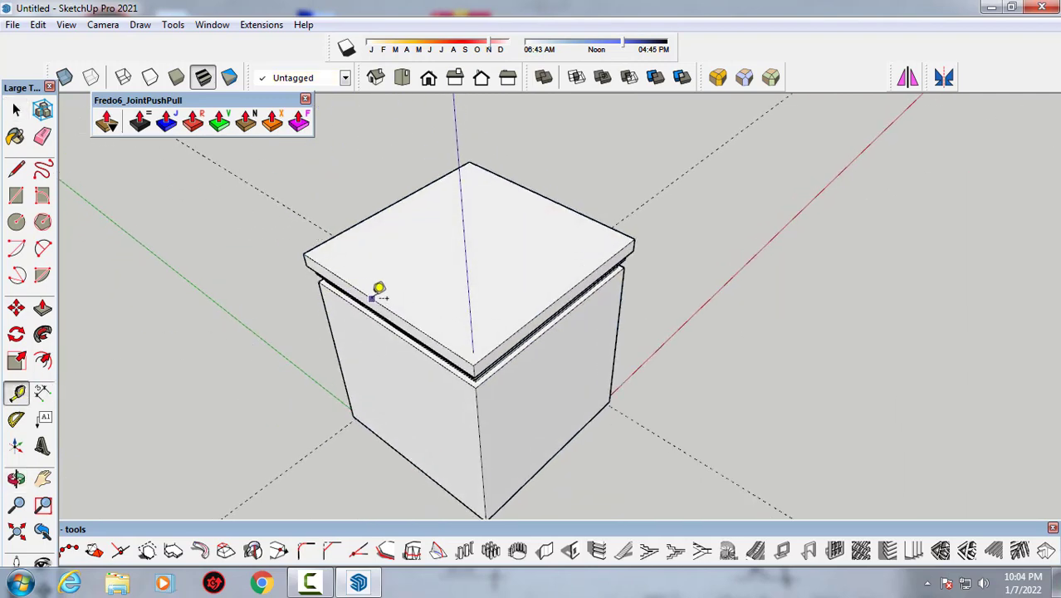
click(378, 288)
click(563, 292)
click(594, 266)
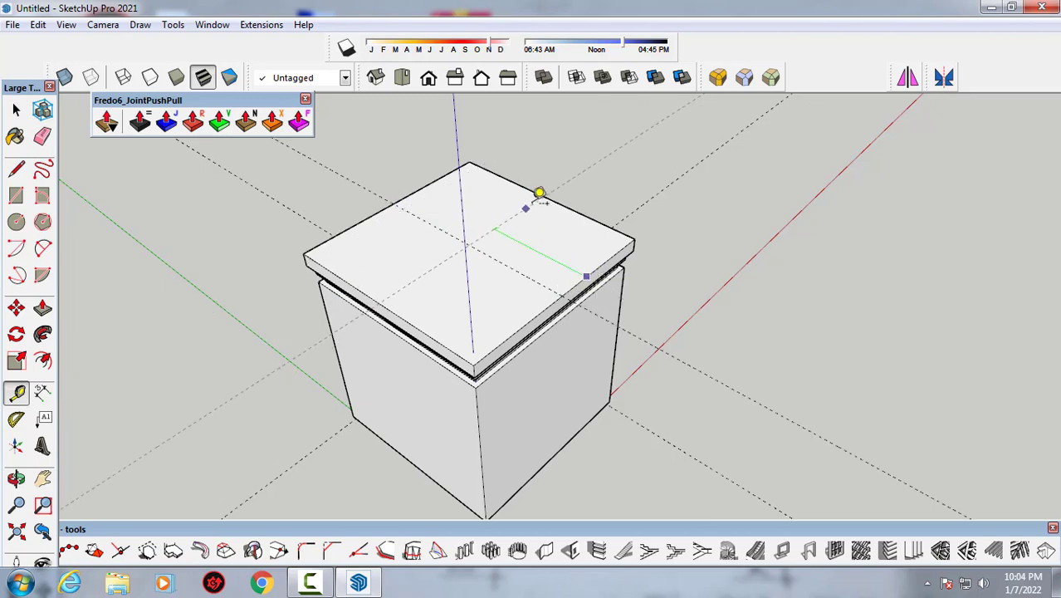
click(548, 189)
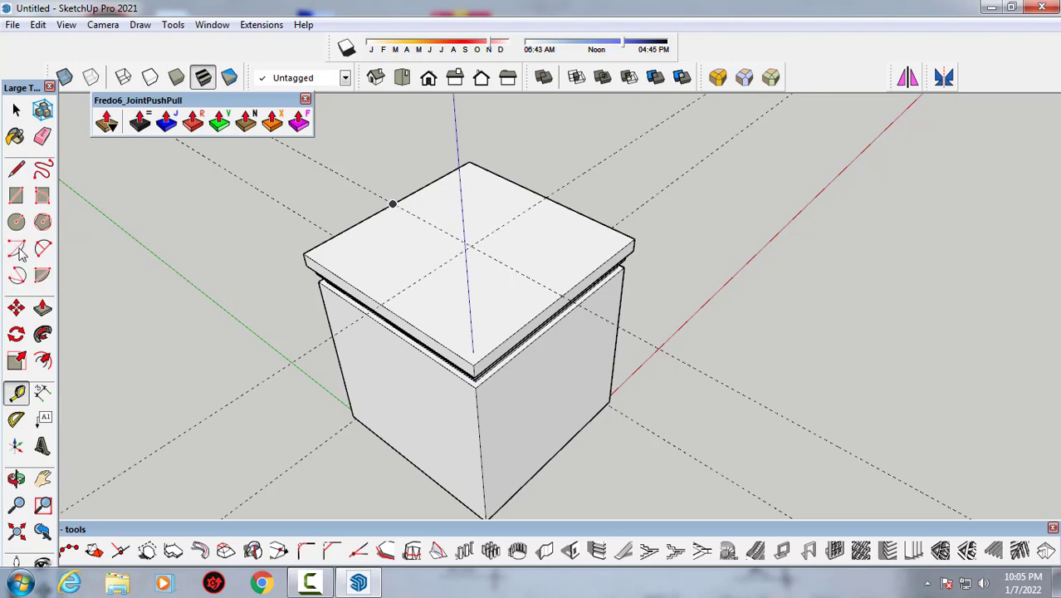
mouse_move(373, 268)
middle_down()
mouse_move(467, 244)
mouse_move(469, 224)
mouse_move(450, 217)
middle_up()
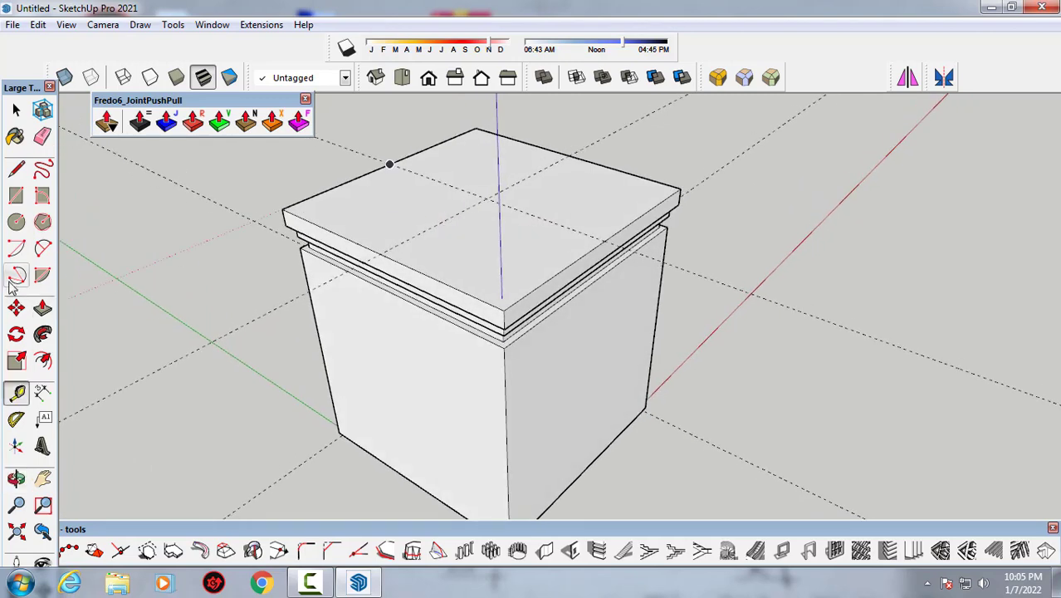
click(15, 225)
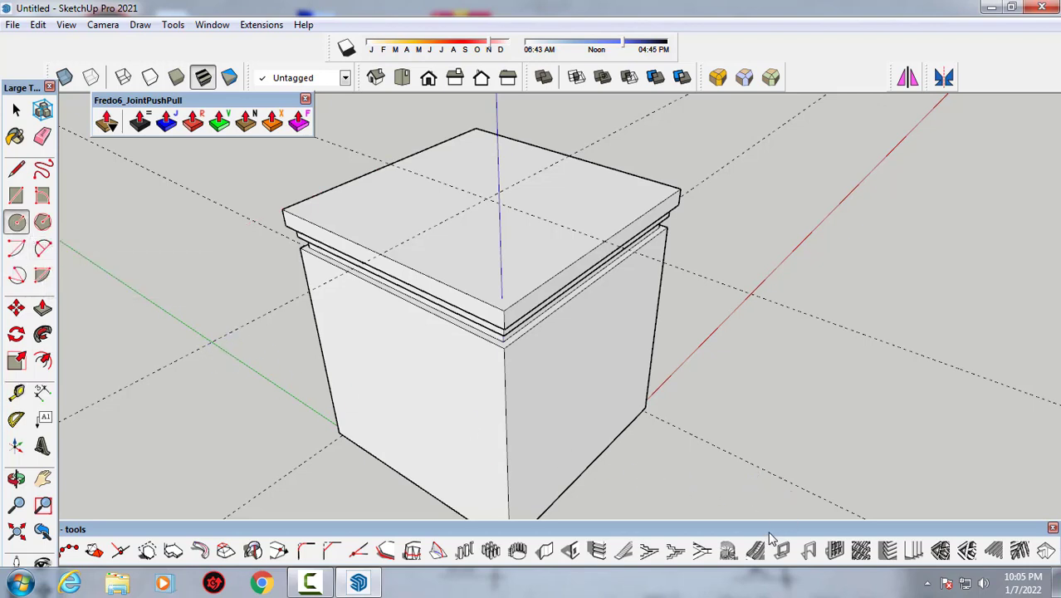
drag(769, 533, 769, 441)
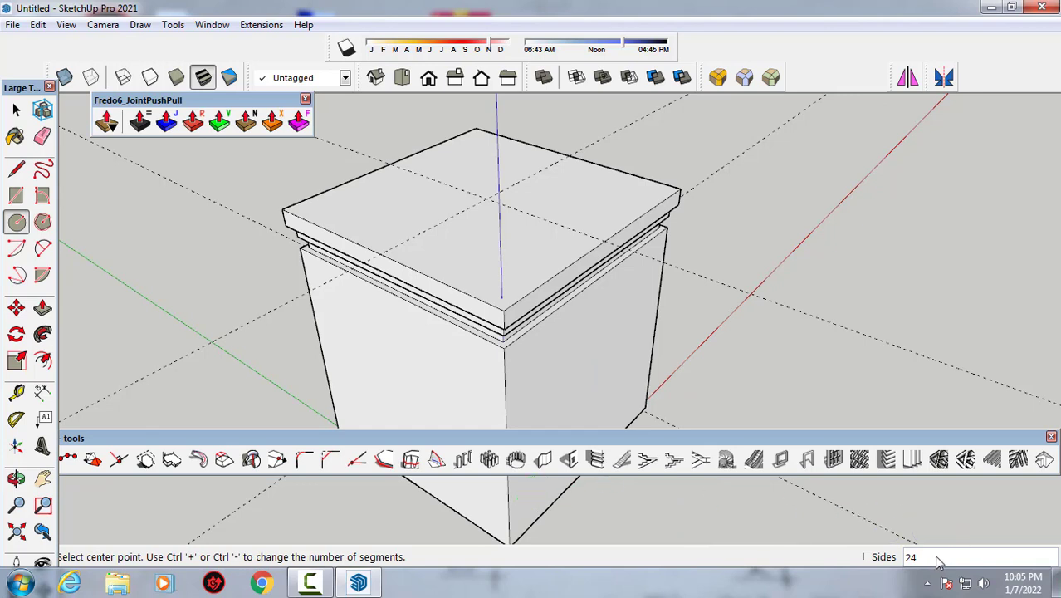
click(486, 198)
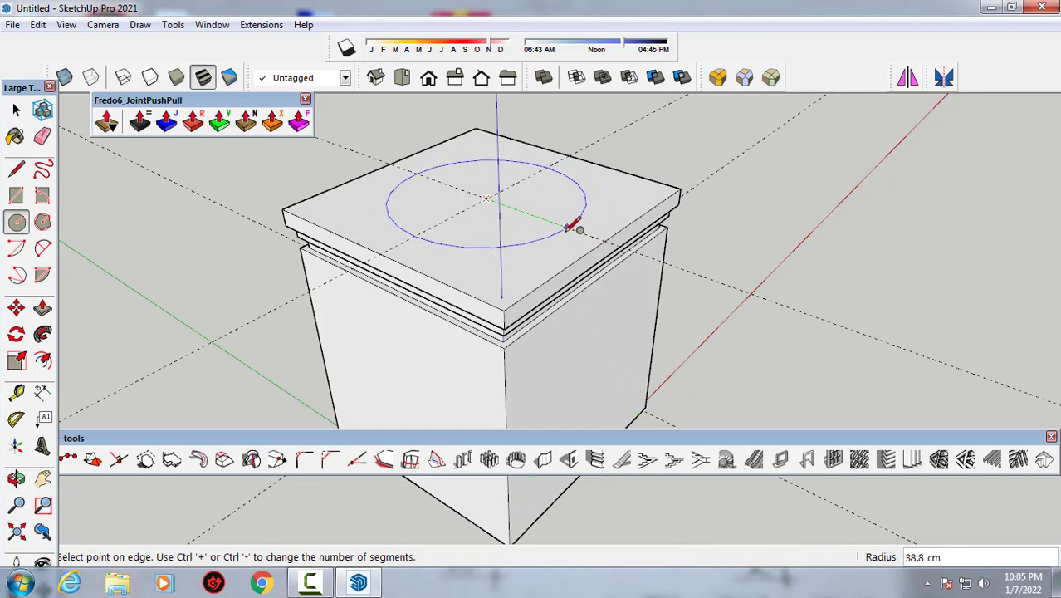
key(e)
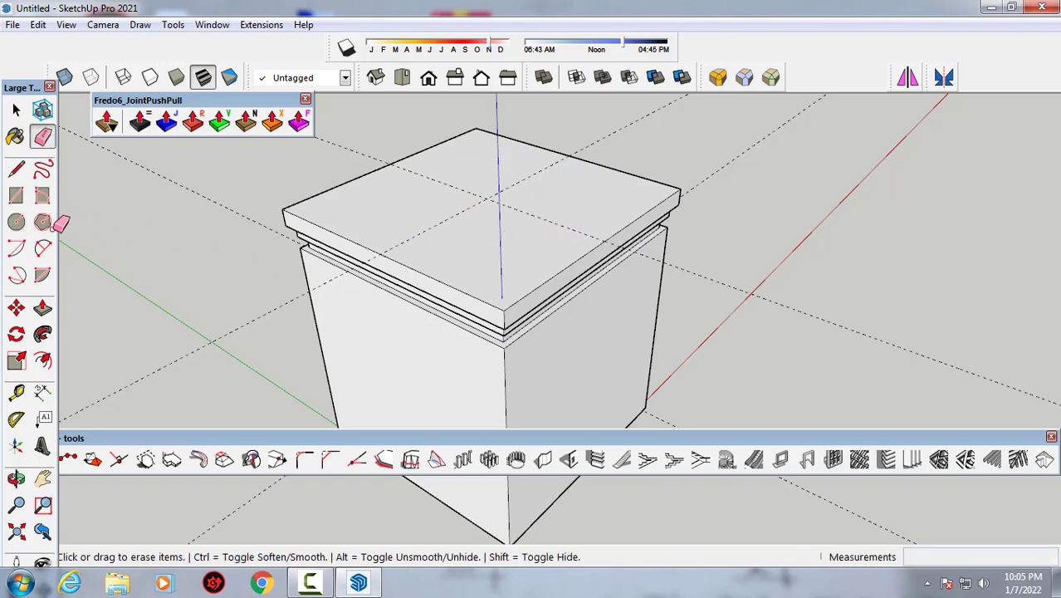
click(16, 222)
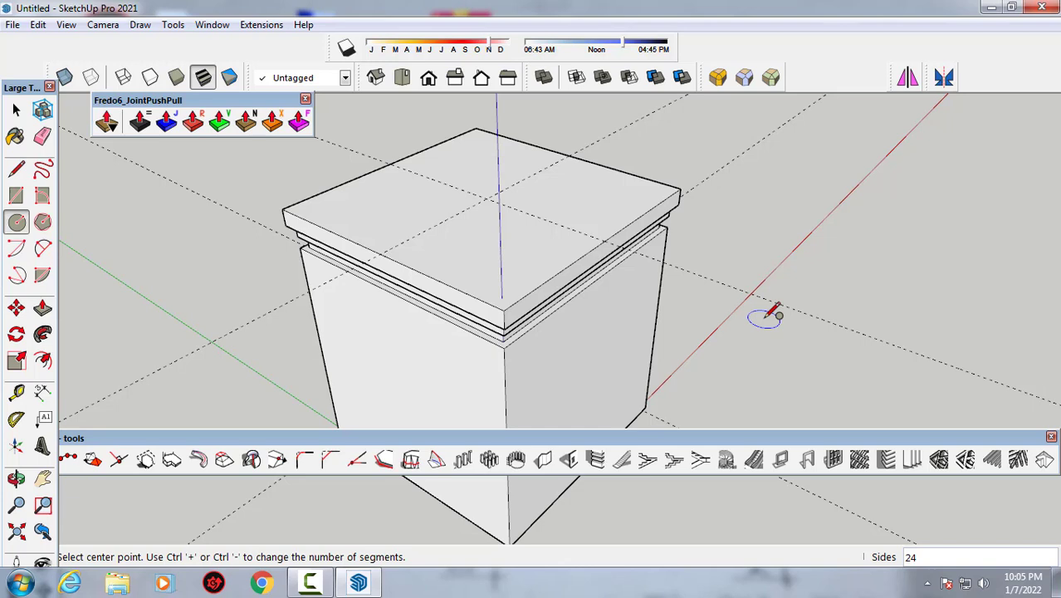
click(485, 199)
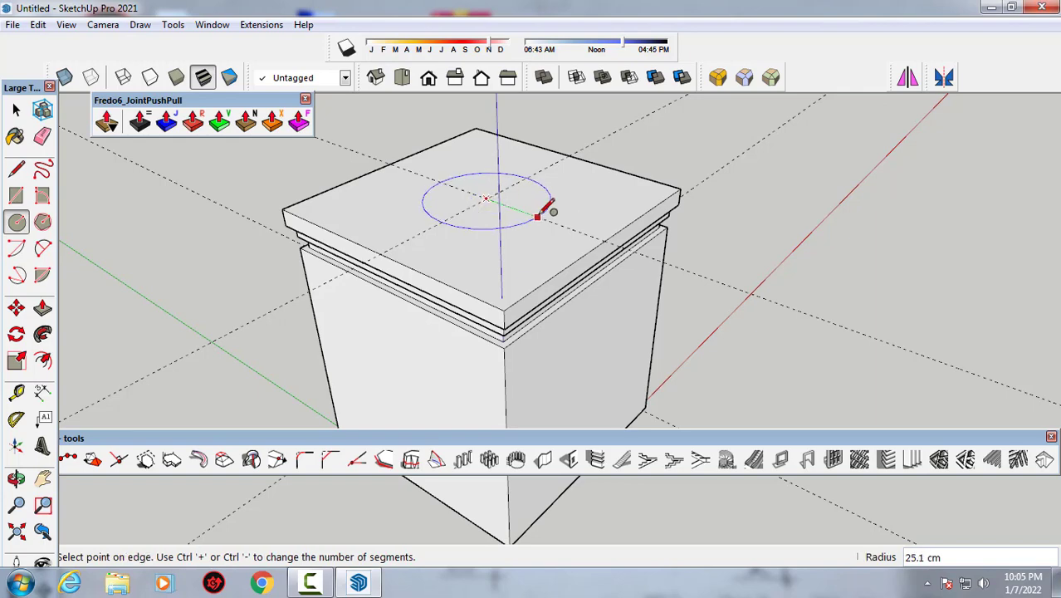
middle_drag(538, 217, 558, 253)
text(60)
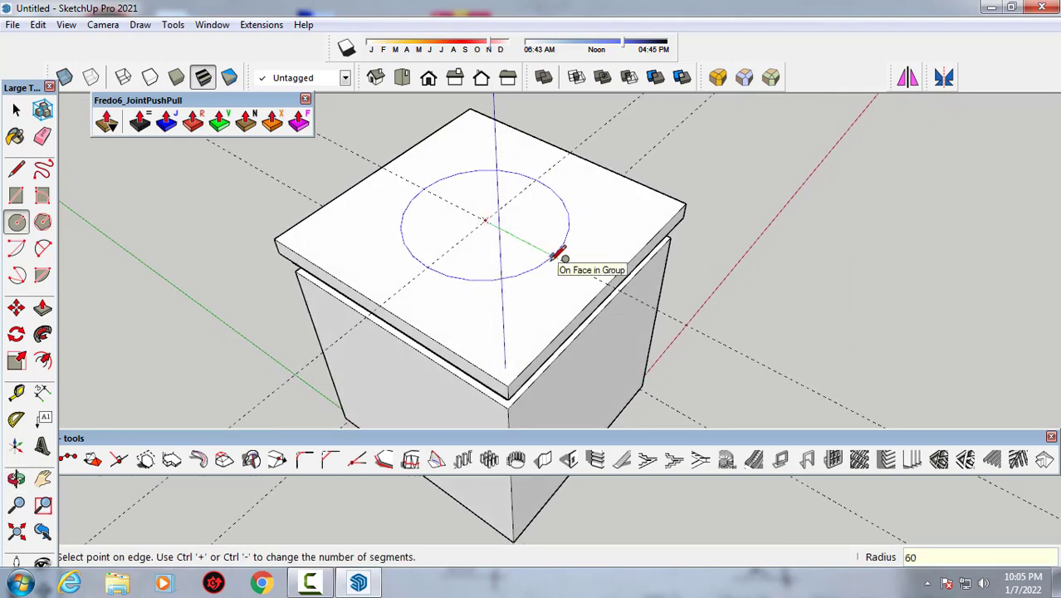
key(Return)
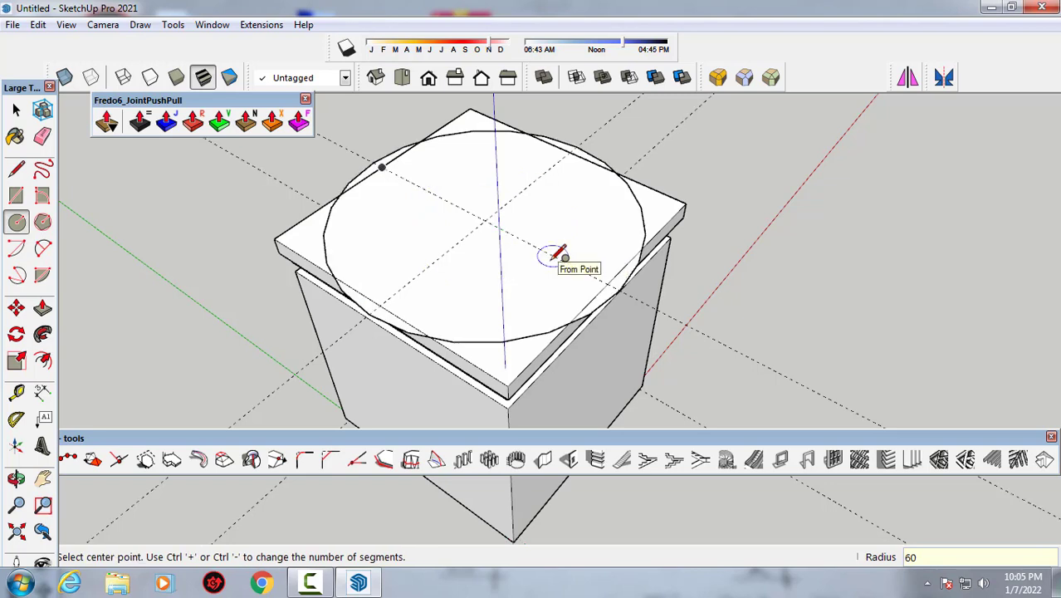
key(ctrl+z)
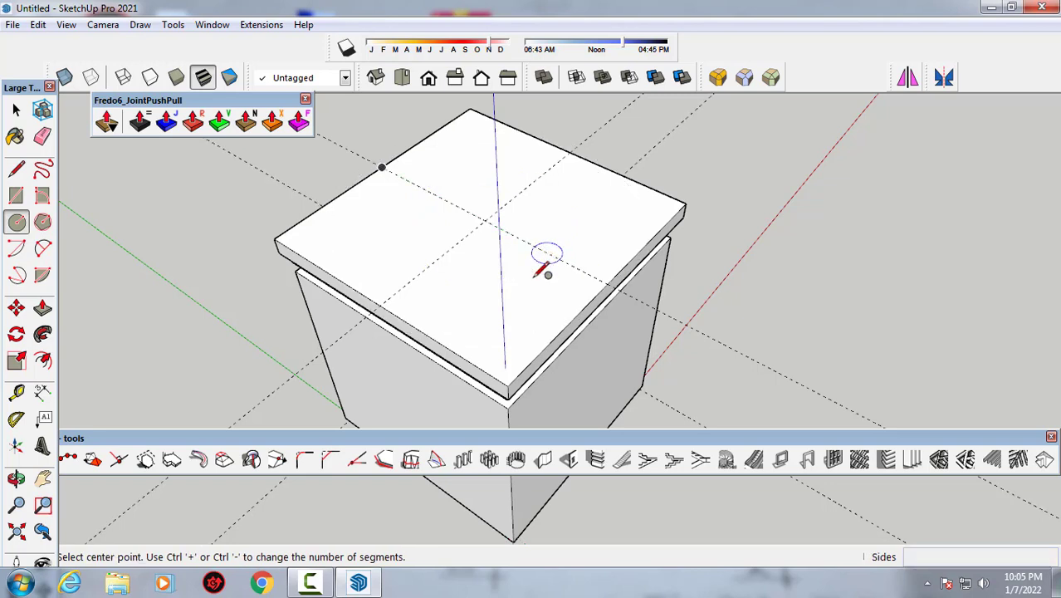
click(485, 220)
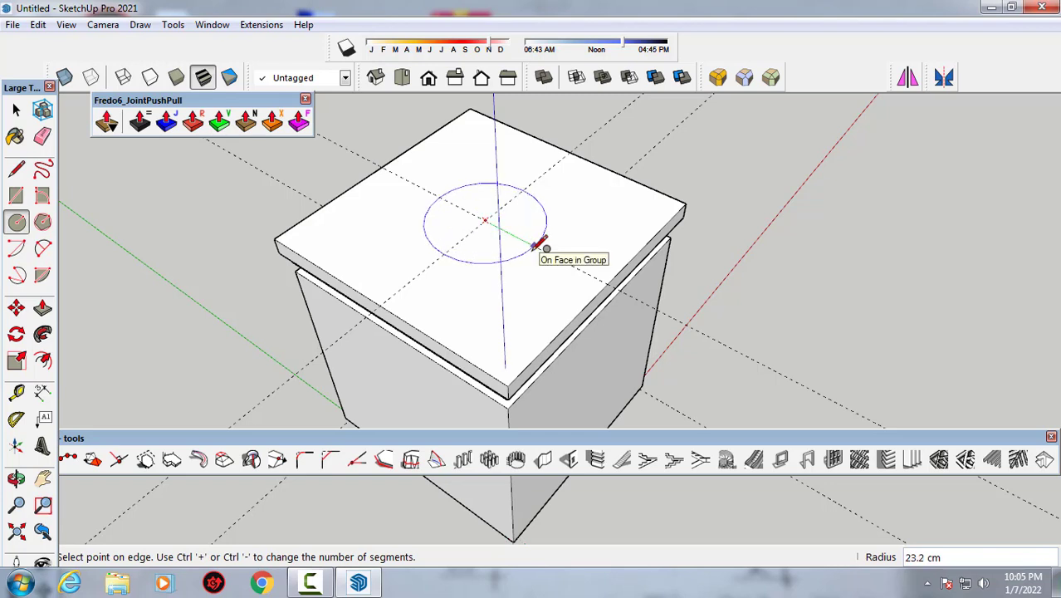
key(Escape)
key(space)
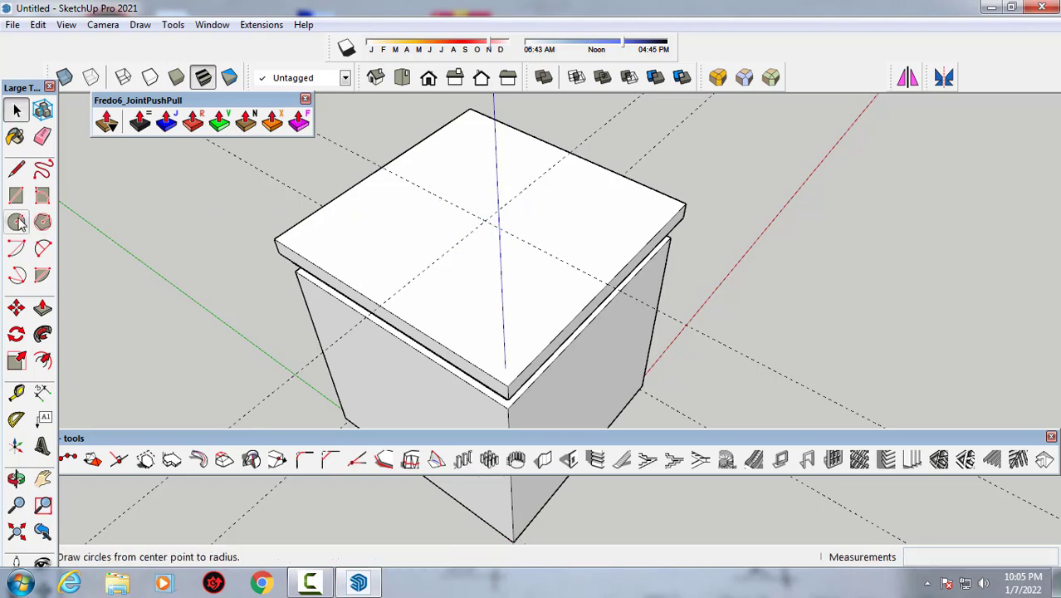
click(16, 221)
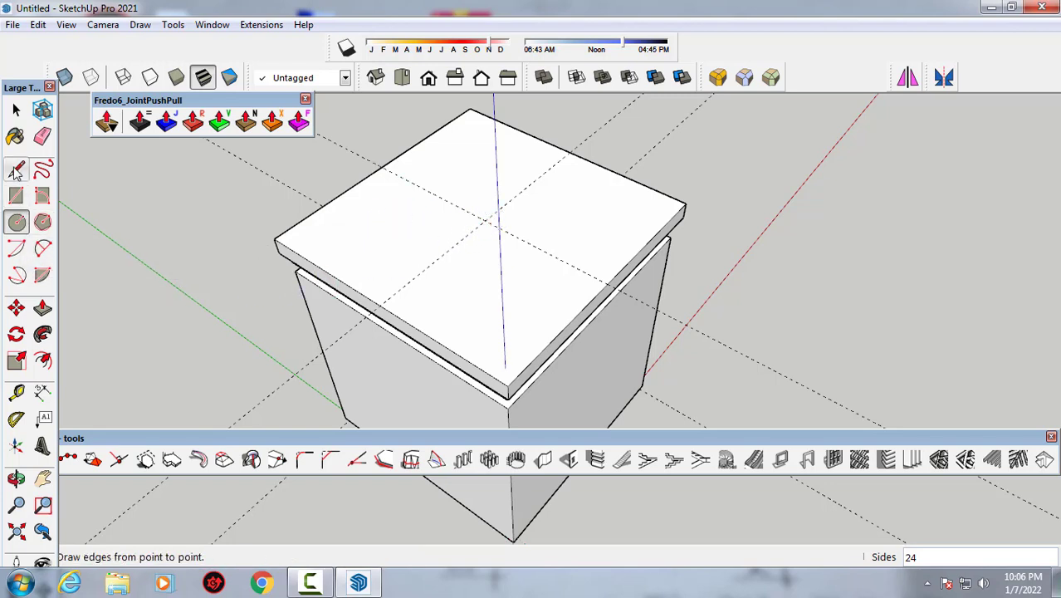
- Draw a radius-30 circle centred at the guide crossing on the cap's top
click(43, 221)
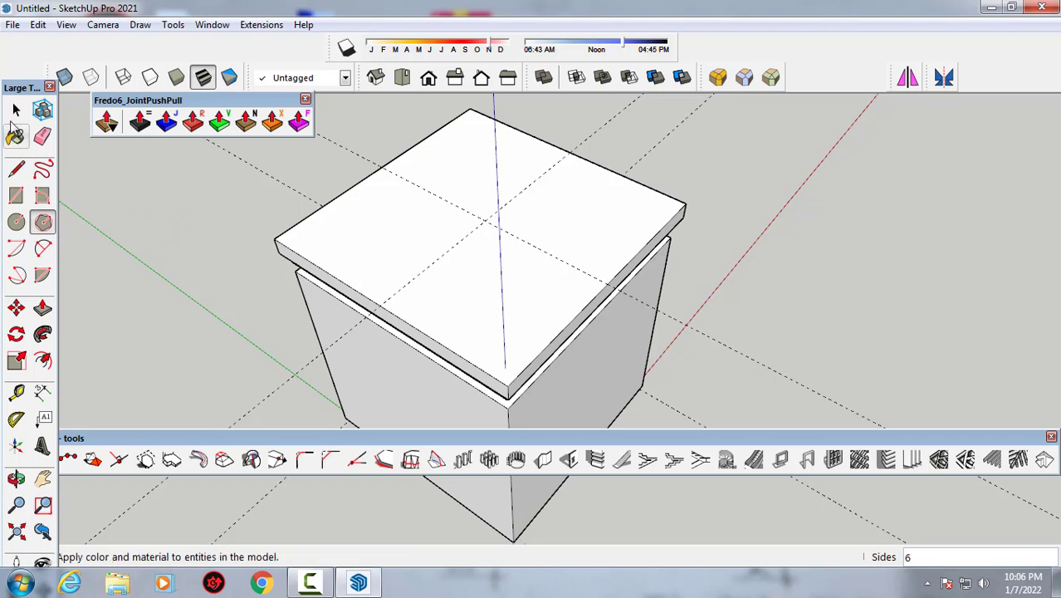
click(16, 109)
click(16, 223)
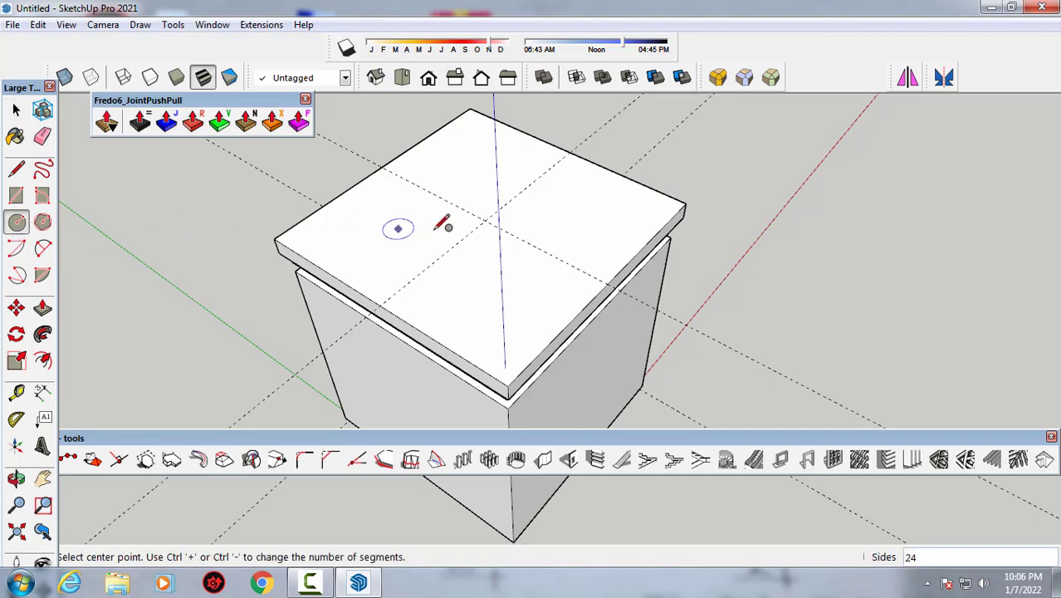
click(484, 220)
text(30)
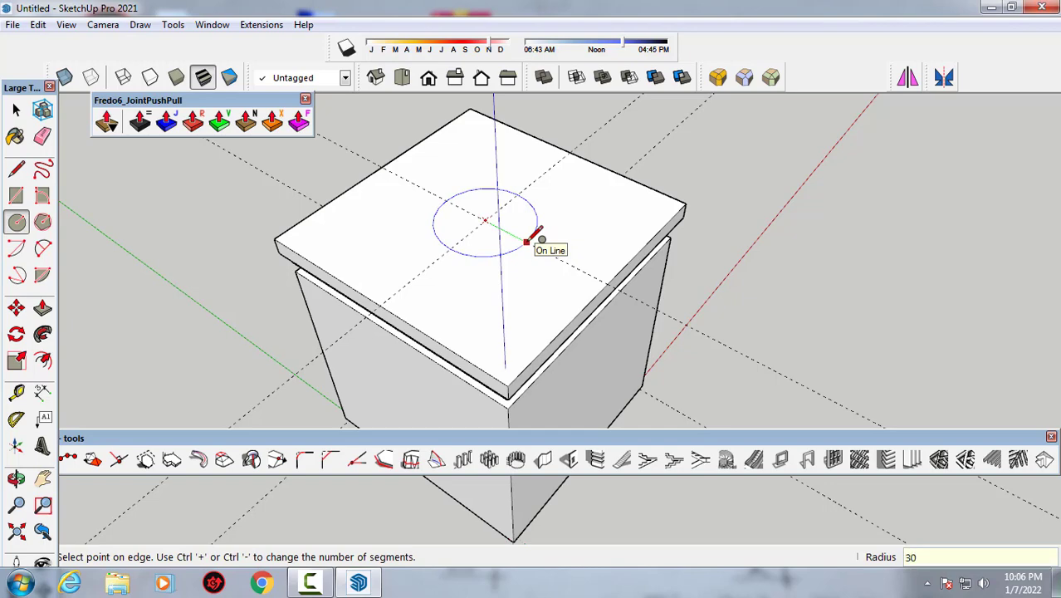
key(Return)
key(space)
mouse_move(431, 276)
middle_down()
mouse_move(655, 137)
mouse_move(536, 233)
middle_up()
middle_drag(484, 257, 442, 239)
- Draw a 50 cm line straight up the blue axis from the circle's centre
key(l)
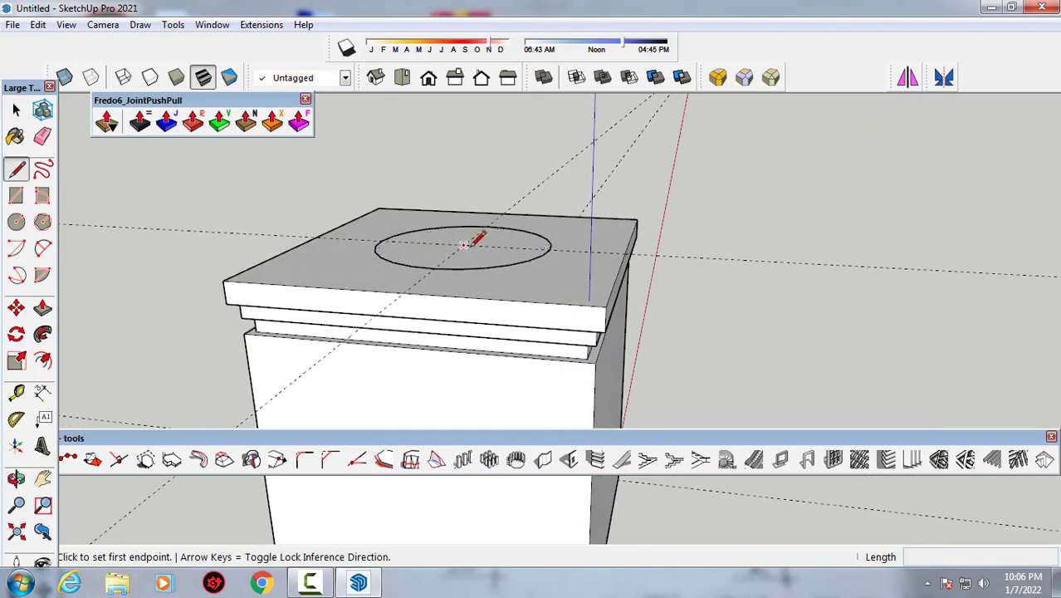
click(463, 244)
key(Escape)
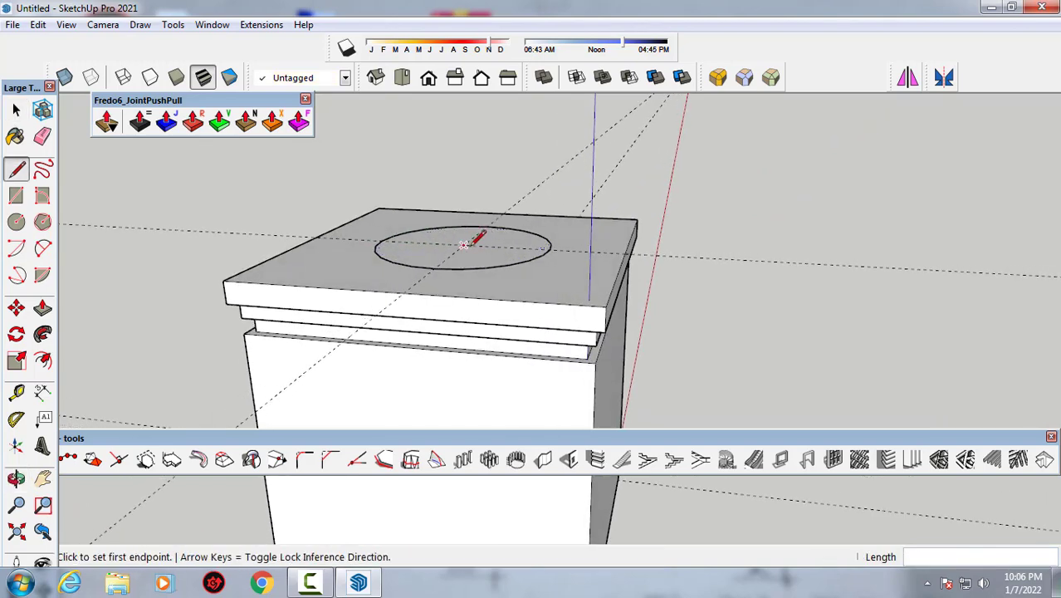
click(463, 245)
text(50)
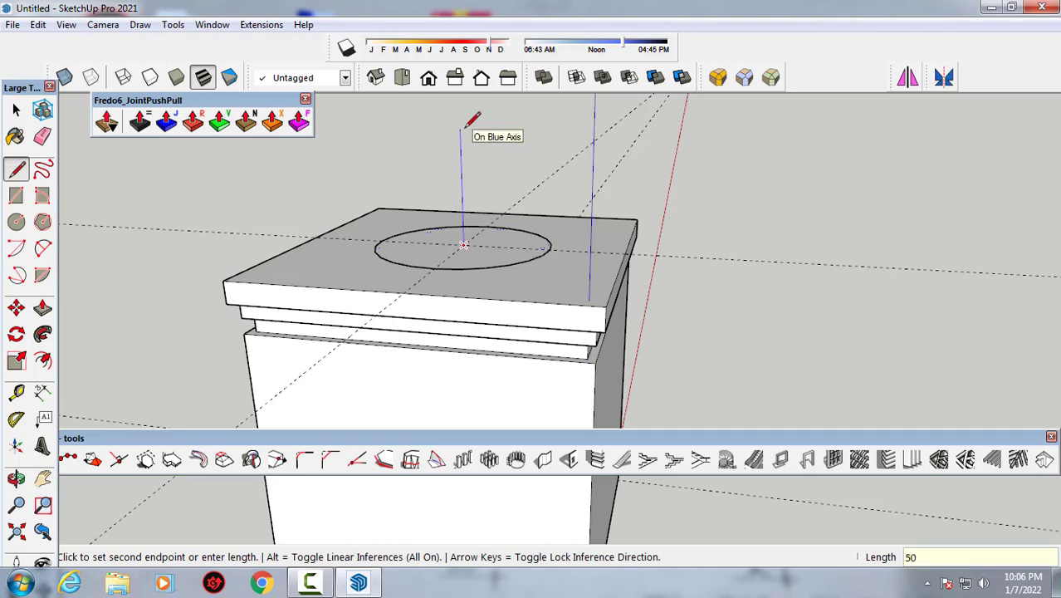
key(Return)
key(space)
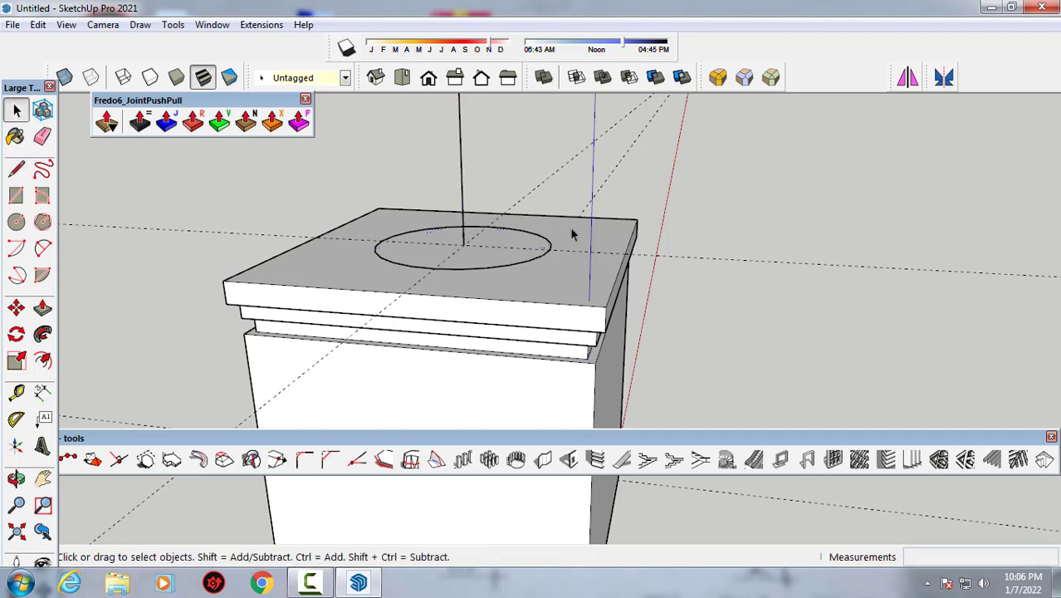
mouse_move(572, 233)
middle_down()
mouse_move(525, 235)
mouse_move(502, 178)
mouse_move(482, 217)
middle_up()
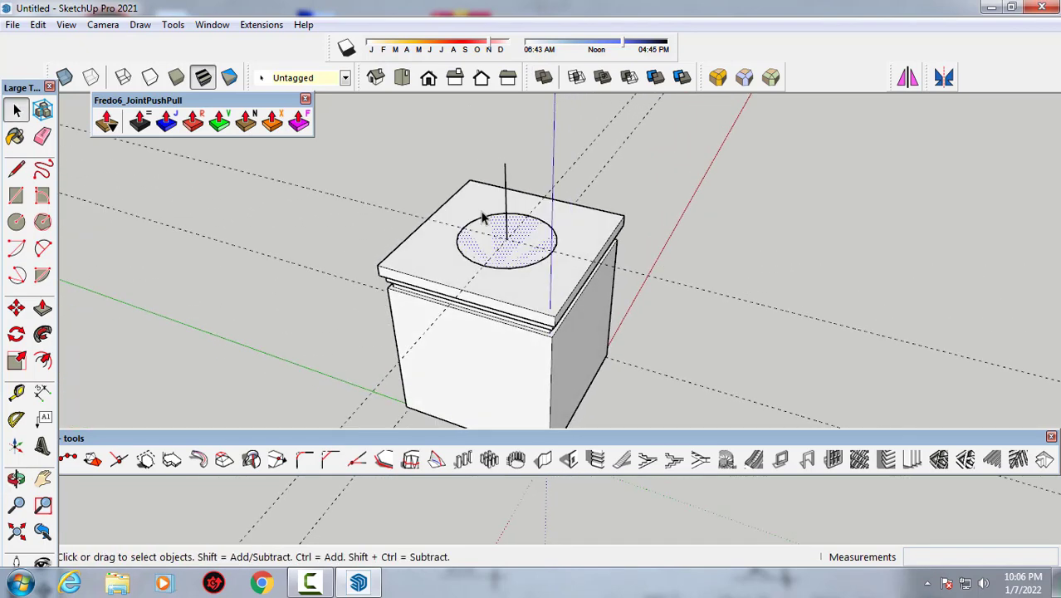
- Draw a radius-60 circle centred on the vertical line's top endpoint
click(15, 221)
mouse_move(220, 213)
middle_down()
mouse_move(347, 314)
mouse_move(481, 187)
middle_up()
click(497, 180)
text(60)
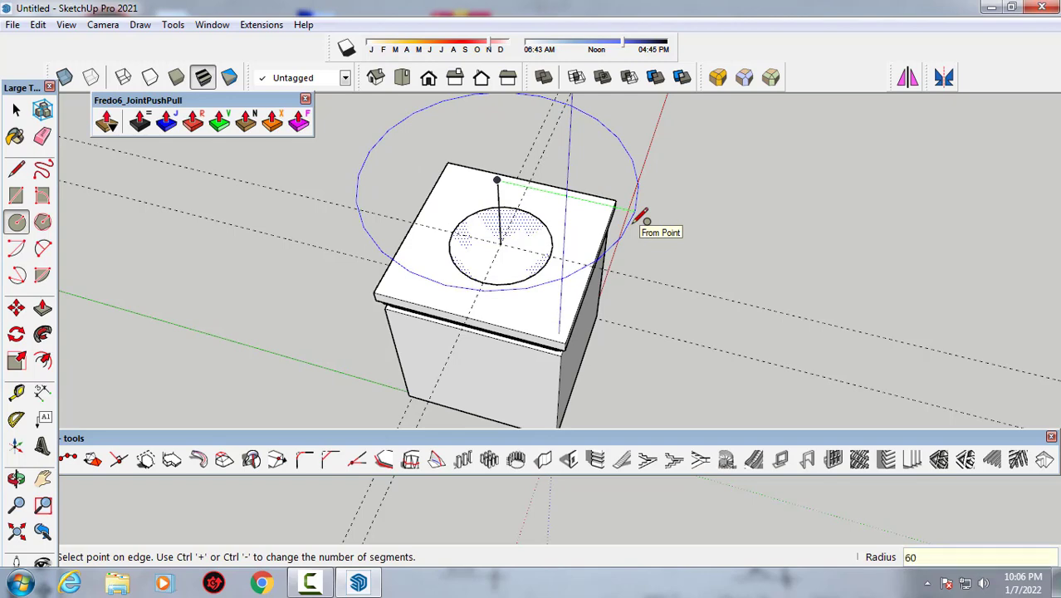
key(Return)
mouse_move(644, 220)
middle_down()
mouse_move(684, 218)
mouse_move(674, 206)
middle_up()
key(space)
key(o)
mouse_move(630, 208)
mouse_down()
mouse_move(485, 217)
mouse_move(572, 162)
mouse_move(578, 183)
mouse_up()
key(space)
middle_drag(465, 246, 468, 268)
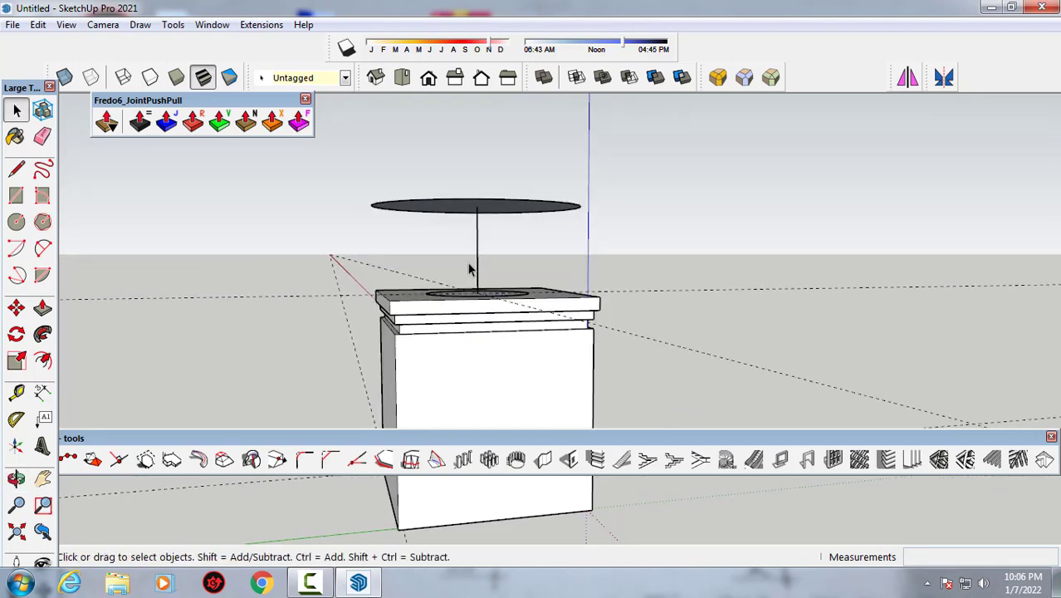
- Draw a 60 cm line from the upper disc's centre out to its edge
key(l)
scroll(464, 245, up, 1)
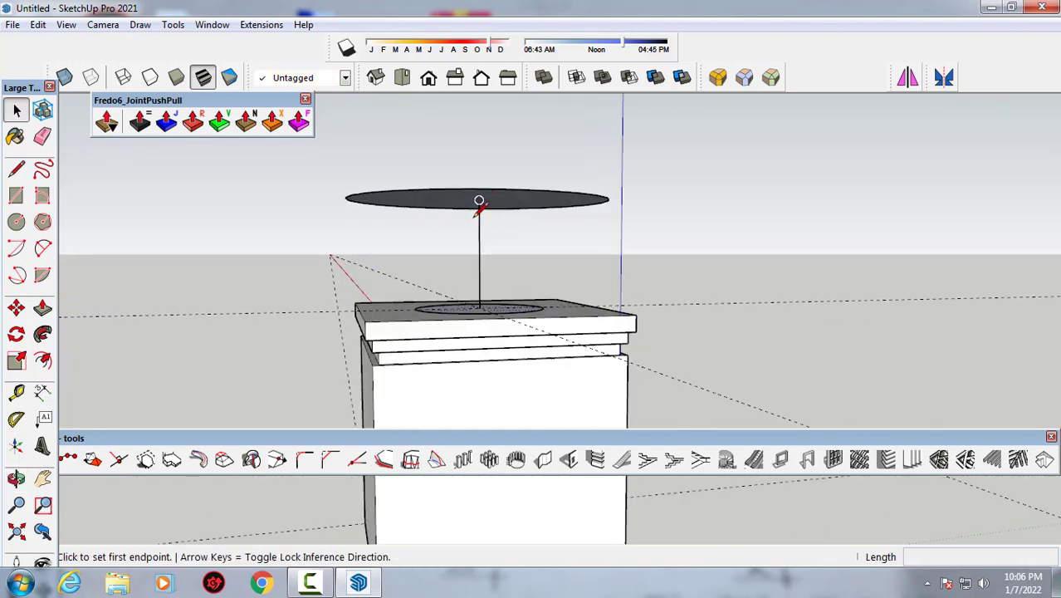
click(479, 199)
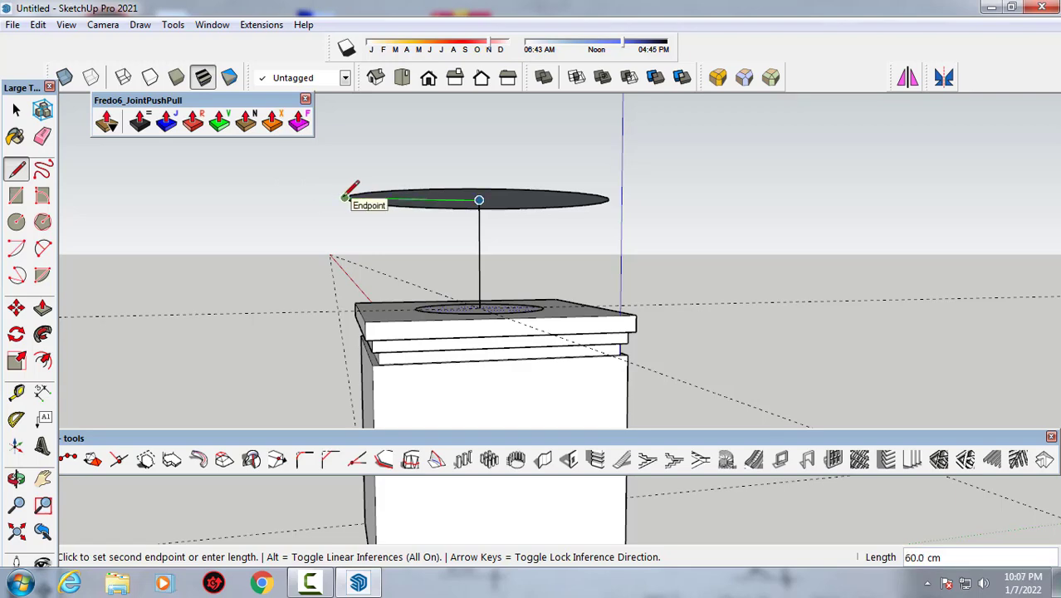
click(346, 196)
mouse_move(346, 197)
middle_down()
mouse_move(289, 202)
mouse_move(417, 205)
middle_up()
key(space)
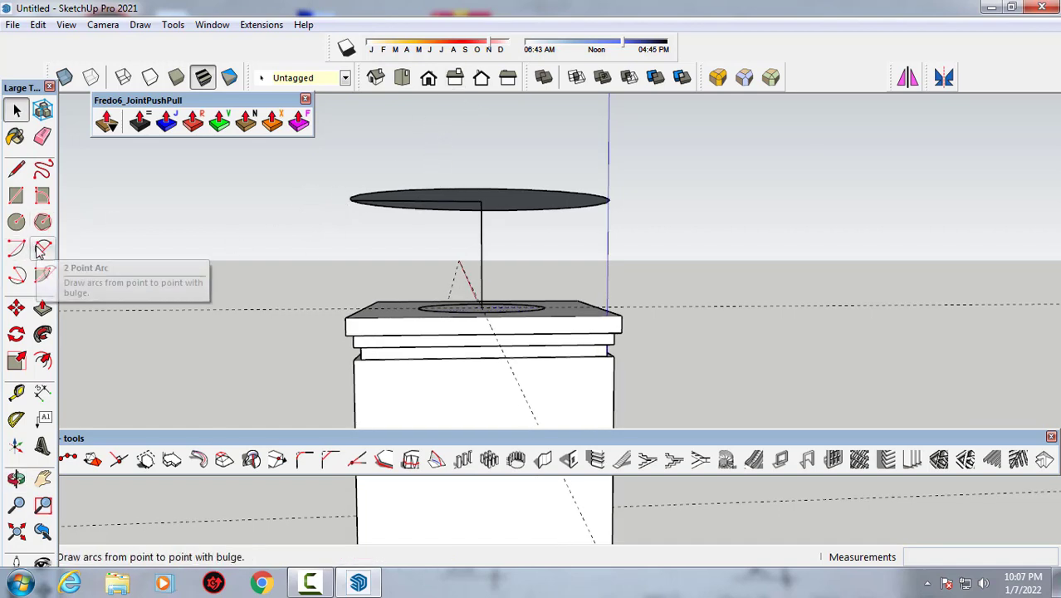
- Zoom in on the cap circle's edge and draw a first short line from its edge point
mouse_move(402, 356)
middle_down()
mouse_move(406, 344)
mouse_move(426, 380)
mouse_move(432, 355)
middle_up()
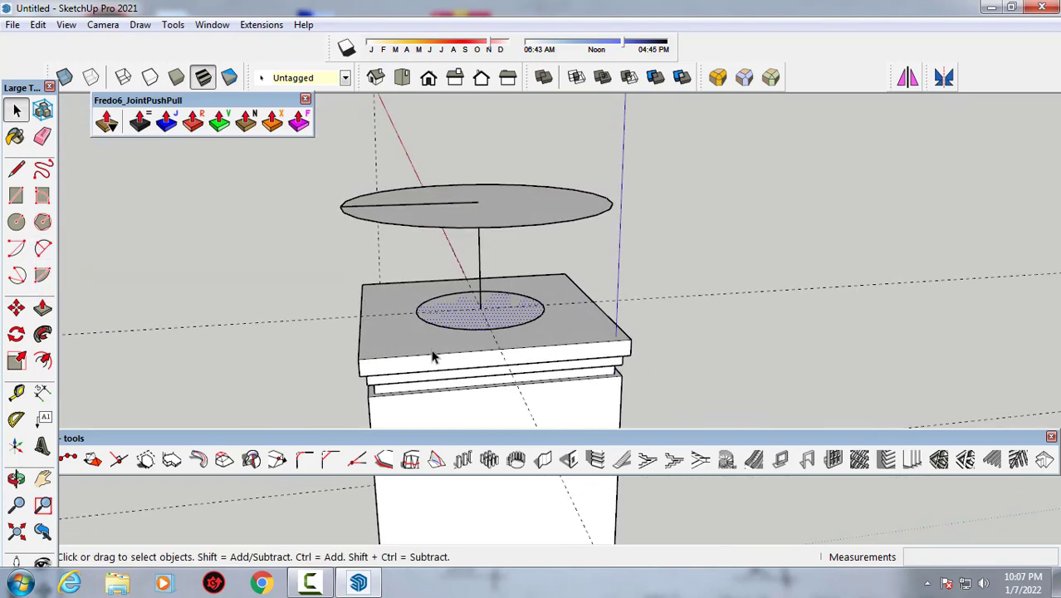
key(l)
scroll(449, 307, up, 3)
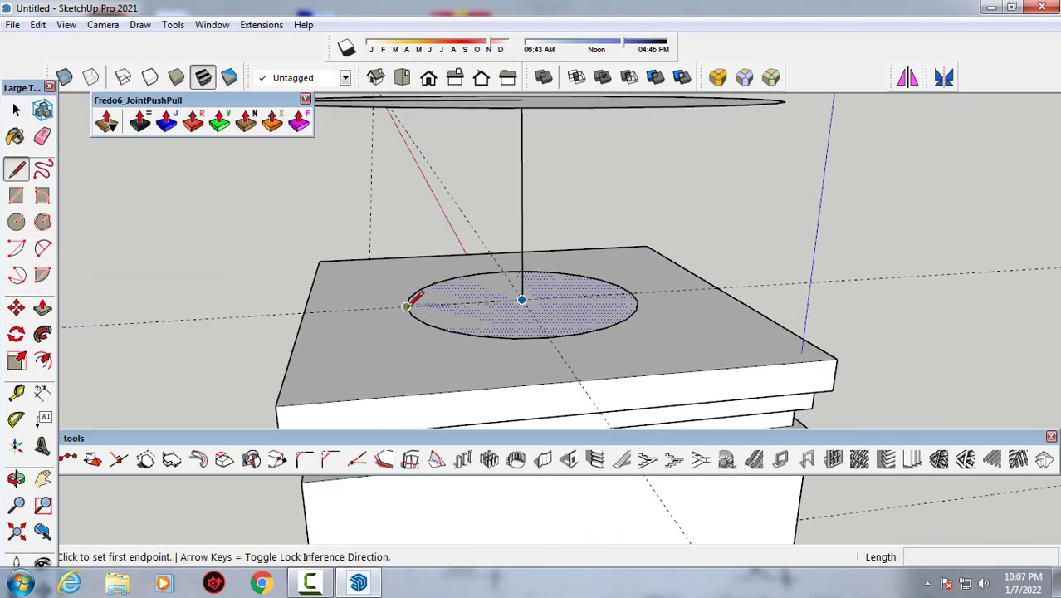
click(406, 303)
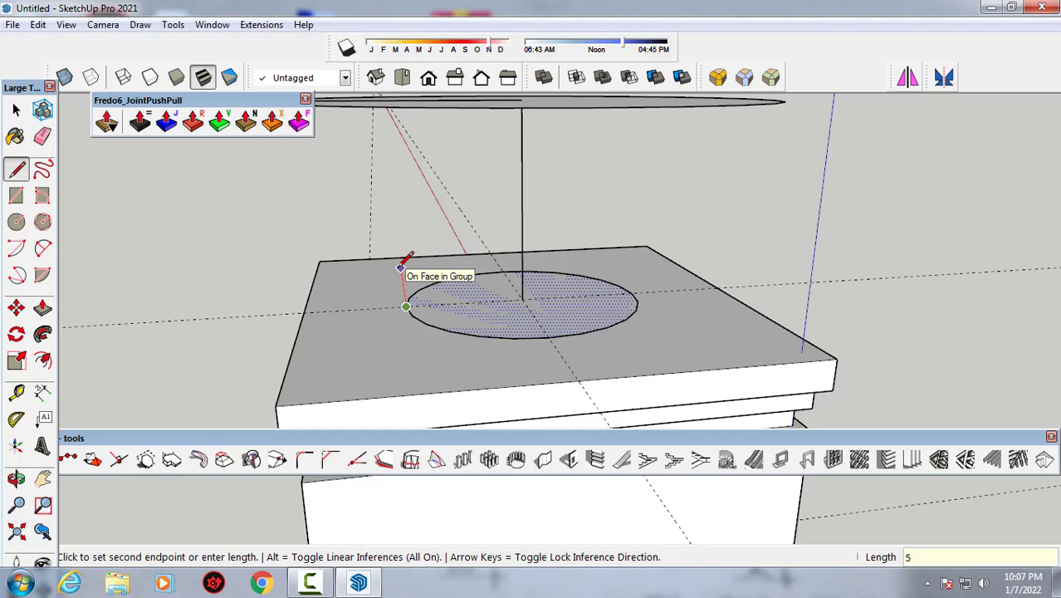
middle_drag(401, 267, 449, 232)
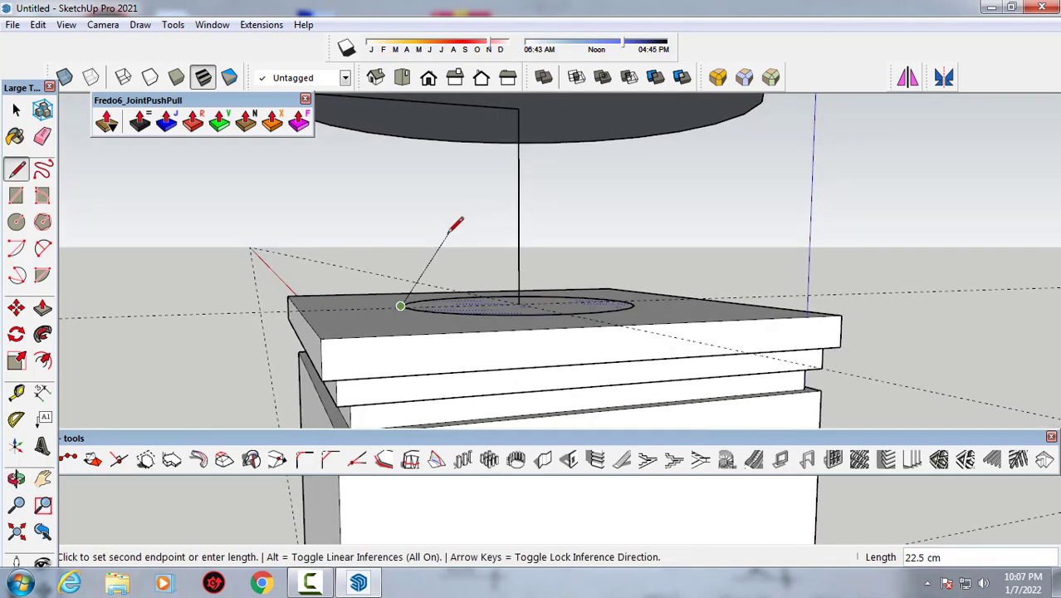
key(Escape)
scroll(413, 287, up, 2)
scroll(401, 312, up, 2)
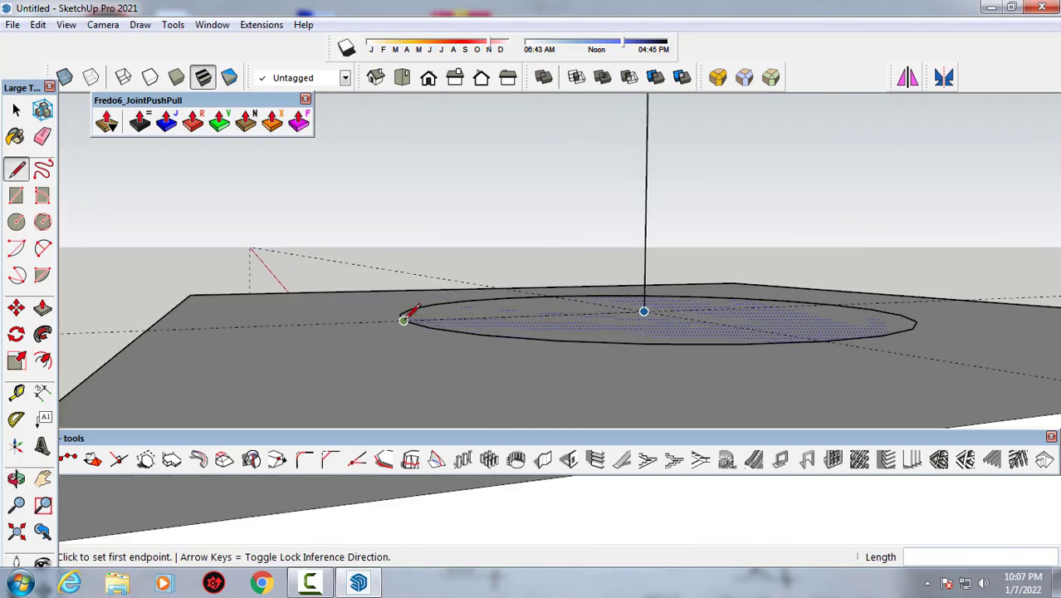
scroll(403, 320, up, 2)
scroll(402, 312, up, 1)
mouse_move(410, 319)
middle_down()
mouse_move(400, 379)
mouse_move(419, 348)
middle_up()
click(408, 332)
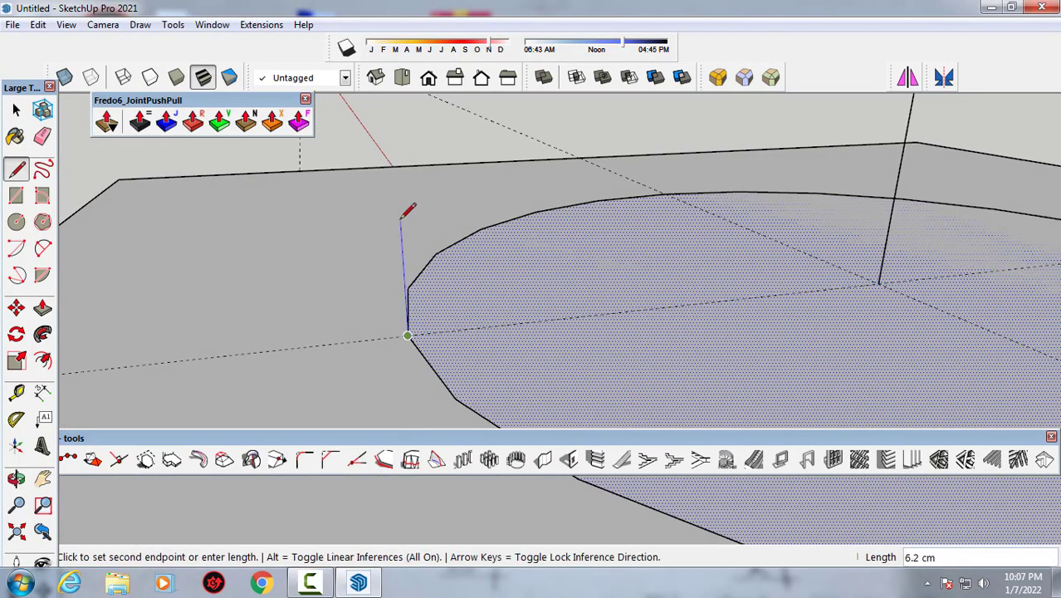
text(10)
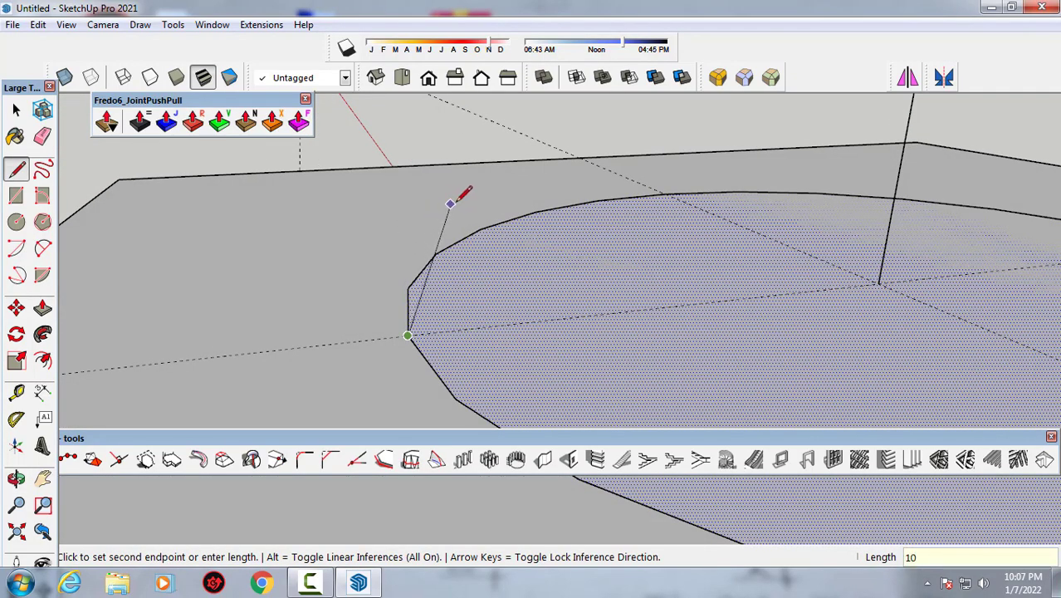
key(Return)
key(Escape)
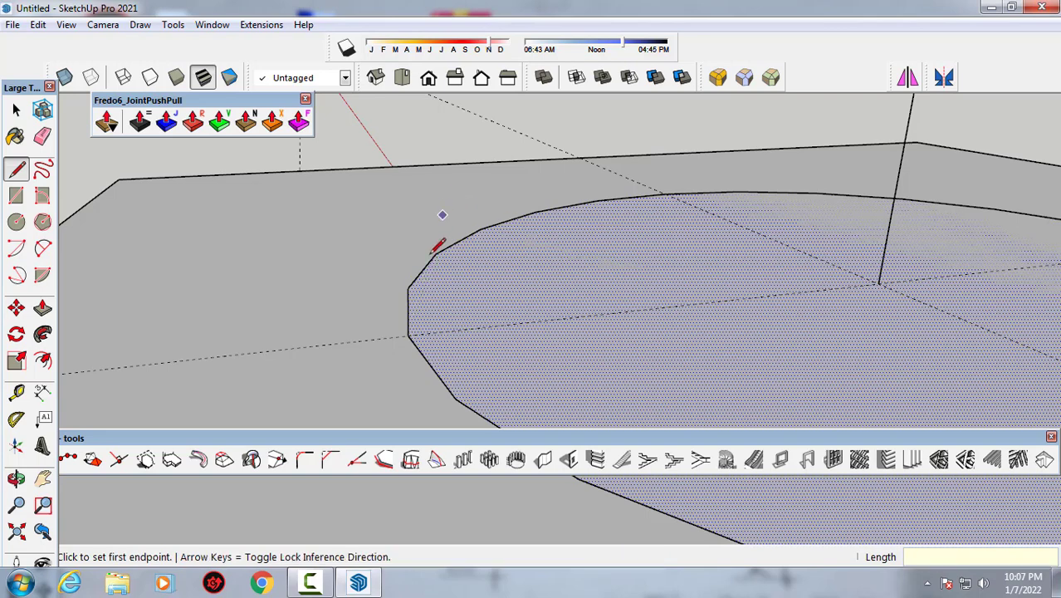
- Draw a 10 cm vertical line up from the circle's edge point
click(407, 335)
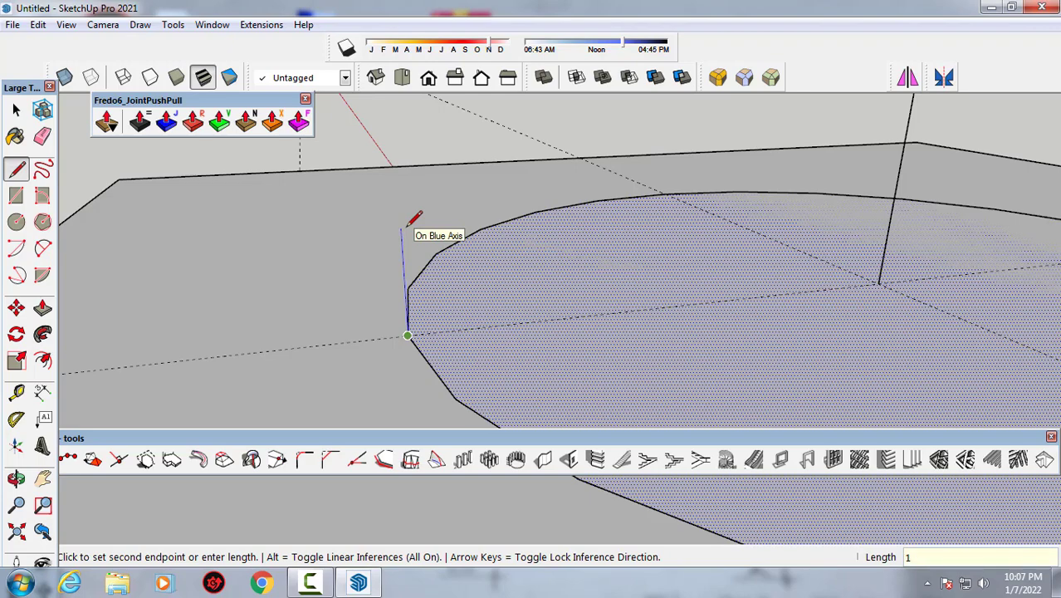
text(0)
key(Return)
scroll(391, 224, down, 3)
scroll(395, 233, down, 2)
key(space)
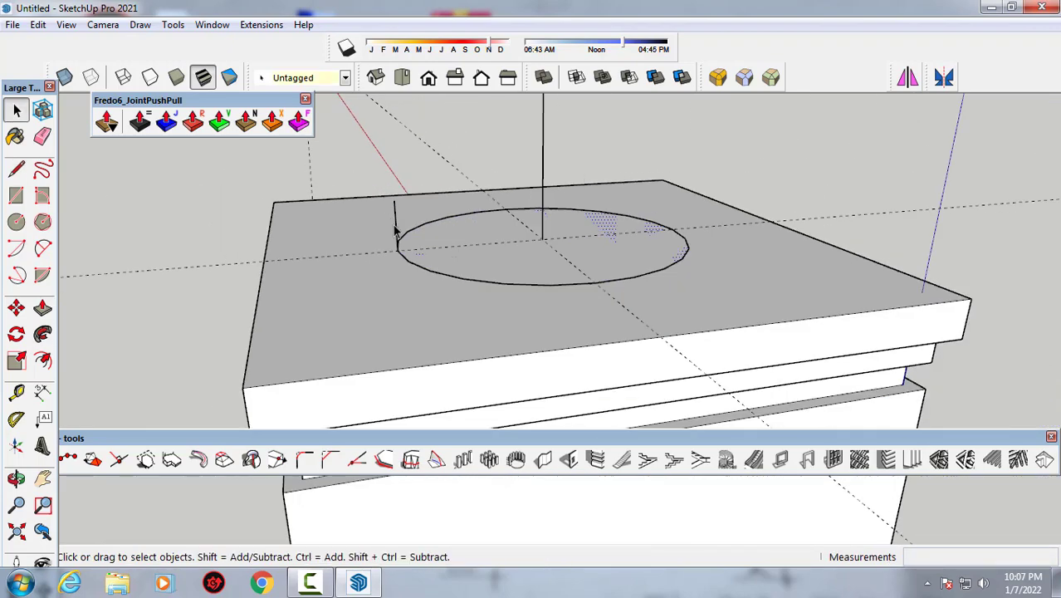
mouse_move(395, 232)
middle_down()
mouse_move(381, 156)
mouse_move(409, 239)
mouse_move(380, 260)
mouse_move(325, 258)
mouse_move(375, 257)
mouse_move(356, 183)
mouse_move(331, 178)
mouse_move(362, 177)
mouse_move(349, 162)
mouse_move(336, 166)
middle_up()
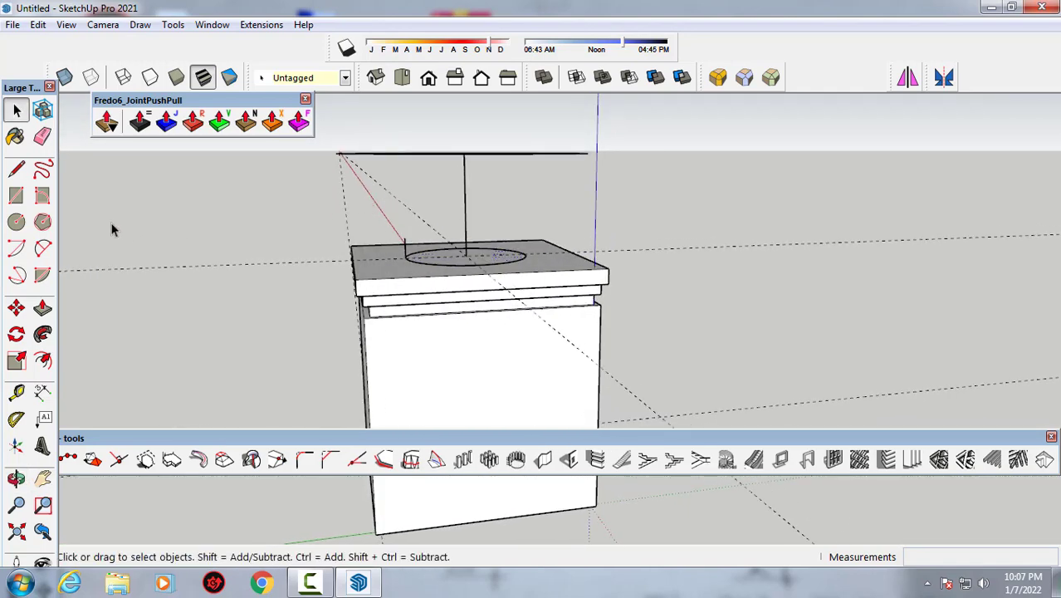
- Draw a 2-point arc with a 12 cm bulge from the short line's top to the upper disc's edge
click(43, 248)
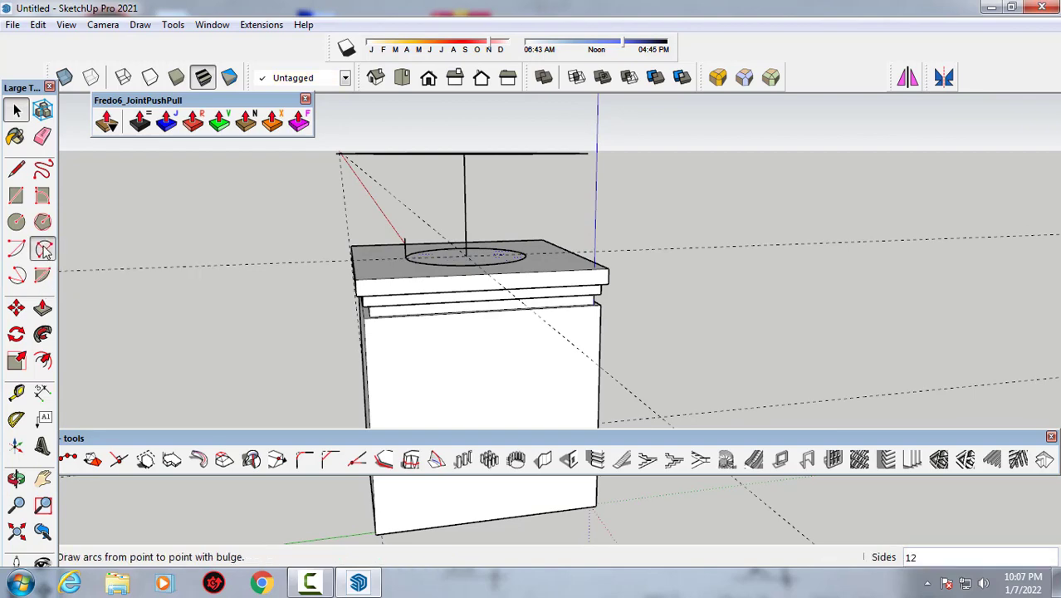
click(408, 235)
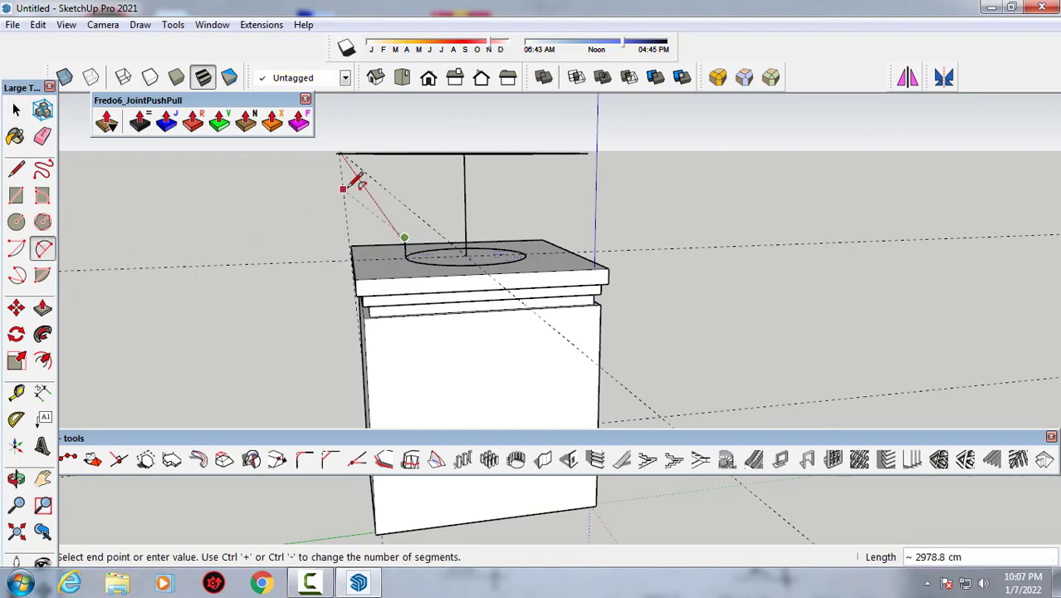
mouse_move(351, 170)
middle_down()
mouse_move(142, 194)
mouse_move(227, 205)
mouse_move(308, 184)
mouse_move(308, 137)
mouse_move(377, 149)
middle_up()
scroll(365, 148, up, 2)
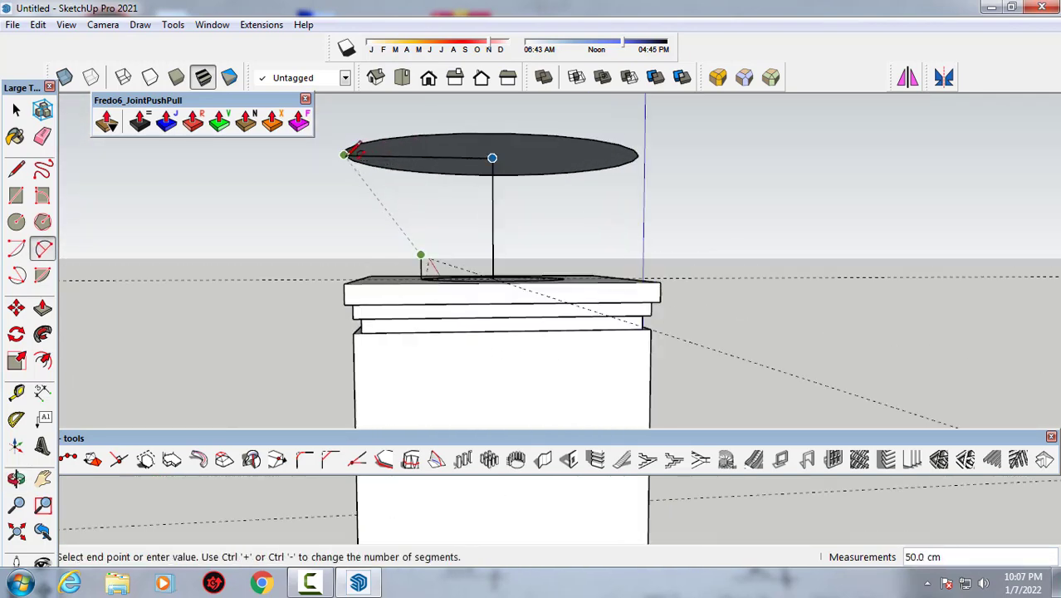
click(345, 155)
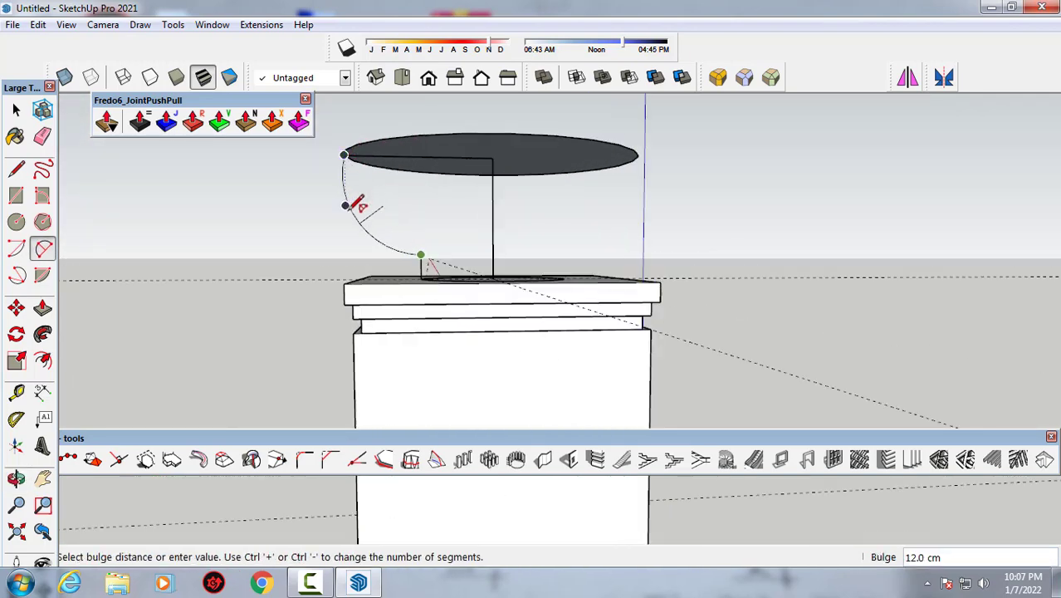
mouse_move(343, 202)
middle_down()
mouse_move(327, 221)
mouse_move(341, 232)
mouse_move(362, 207)
mouse_move(344, 236)
mouse_move(377, 207)
middle_up()
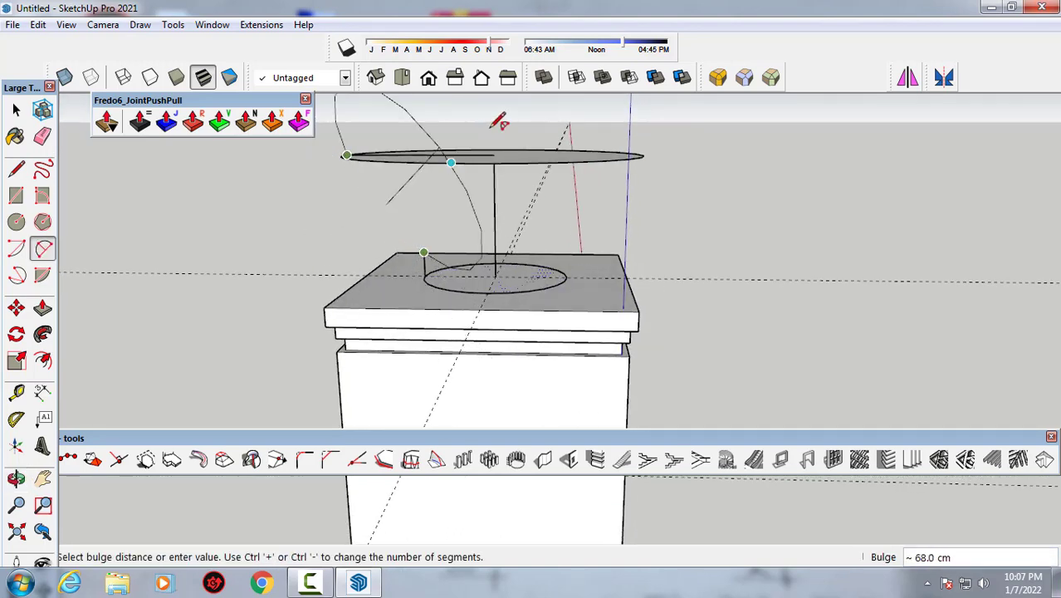
click(456, 79)
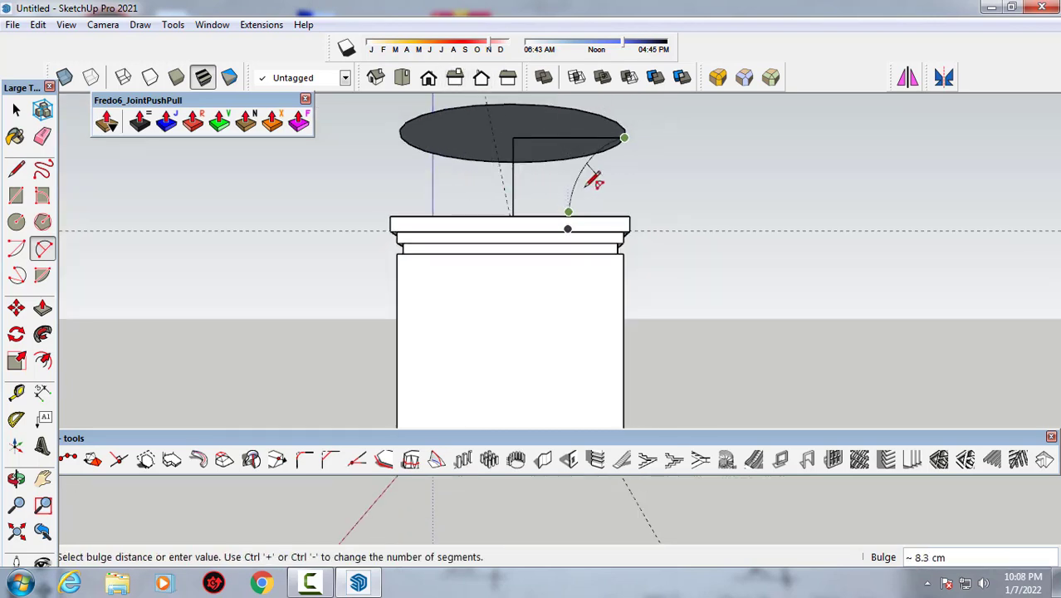
scroll(614, 179, up, 1)
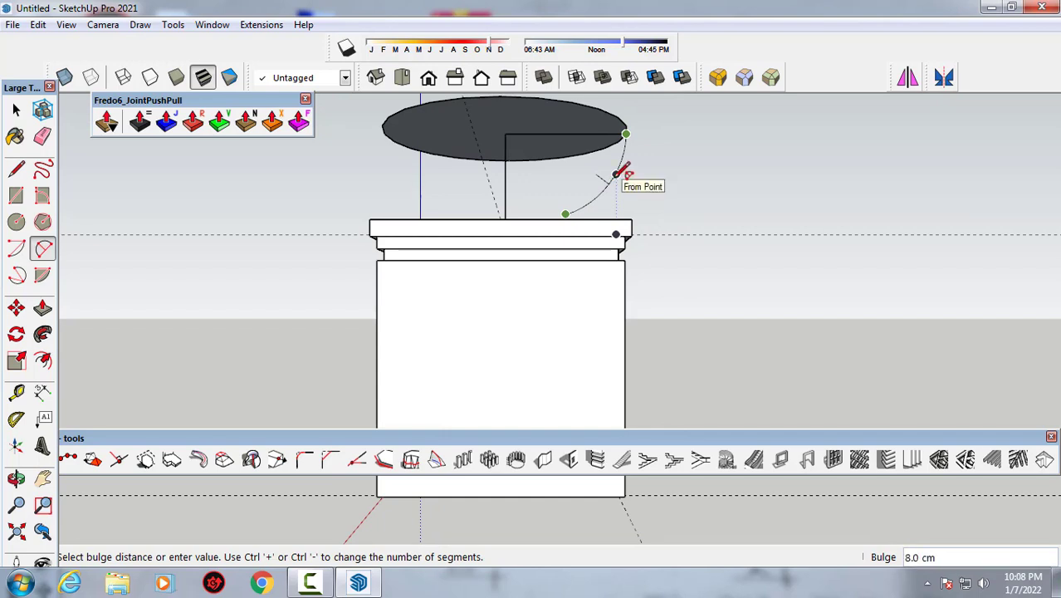
middle_drag(616, 172, 627, 171)
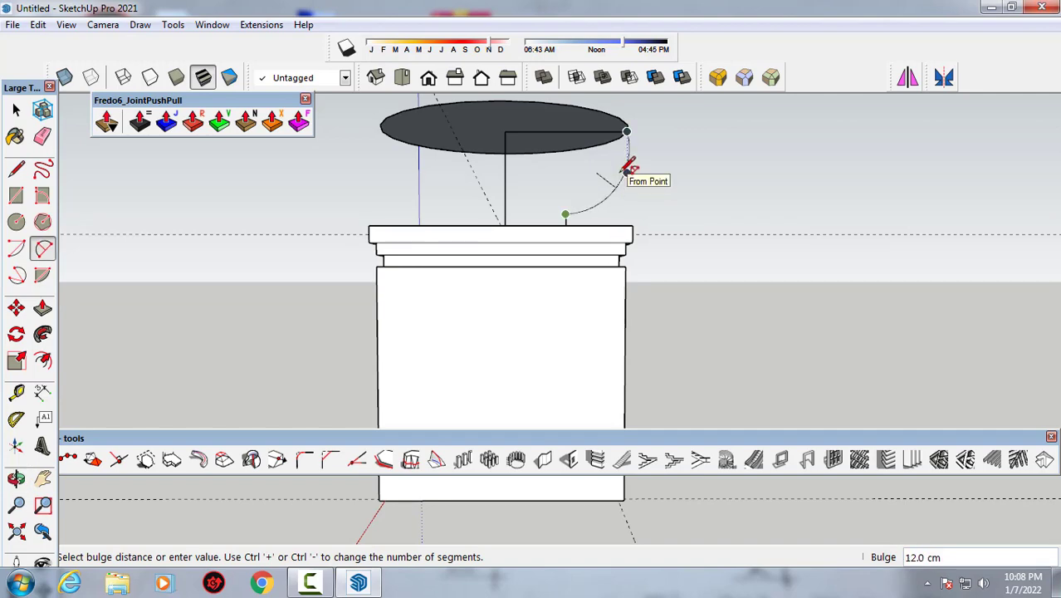
mouse_move(628, 167)
middle_down()
mouse_move(587, 234)
mouse_move(588, 218)
middle_up()
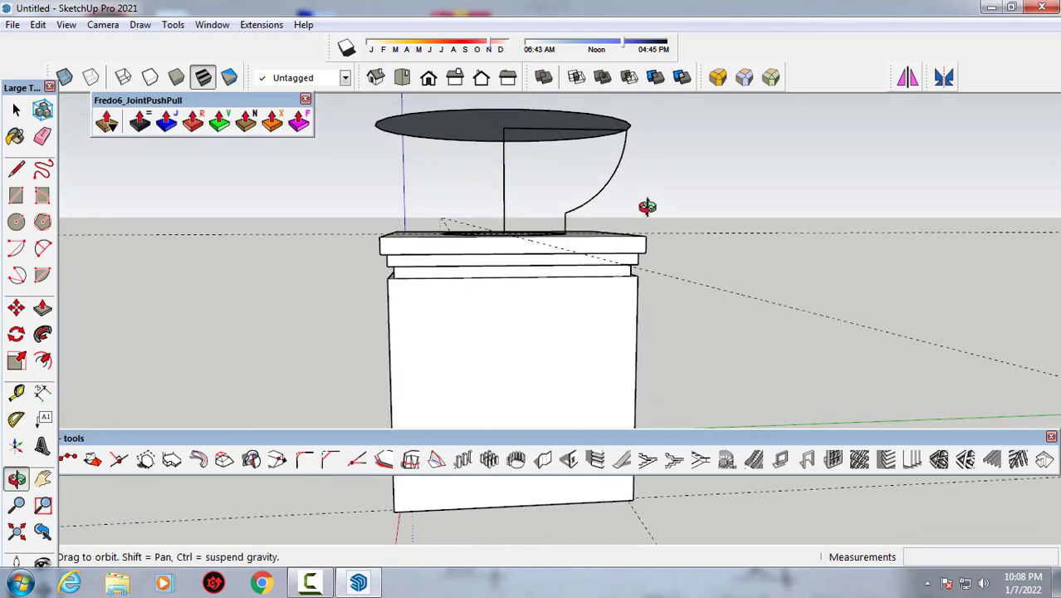
- Draw a line from the short line's base to the centre line's base, closing the profile into a face
key(space)
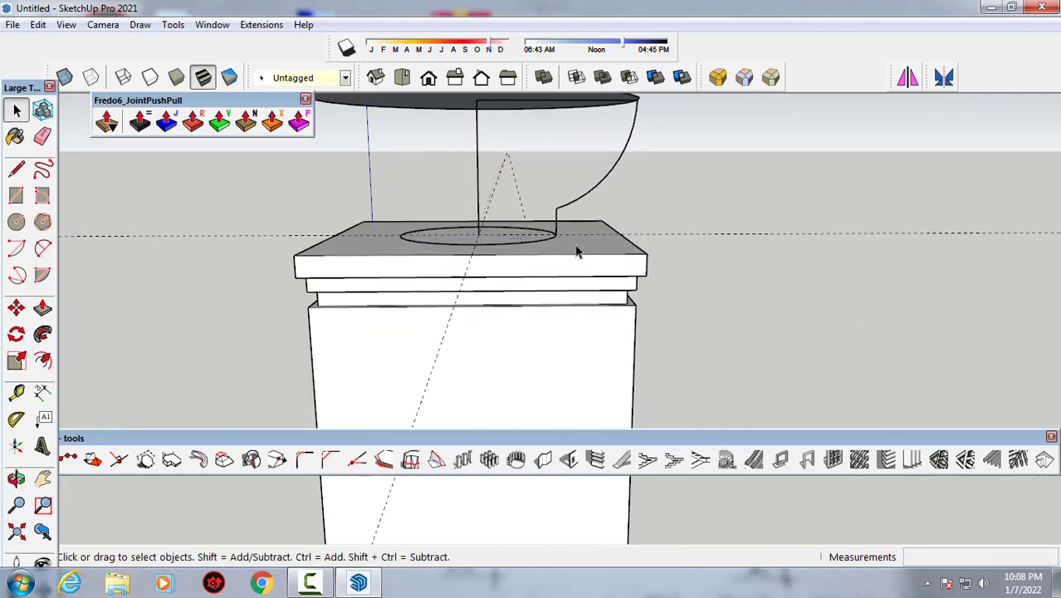
key(l)
scroll(555, 233, up, 2)
scroll(560, 226, up, 2)
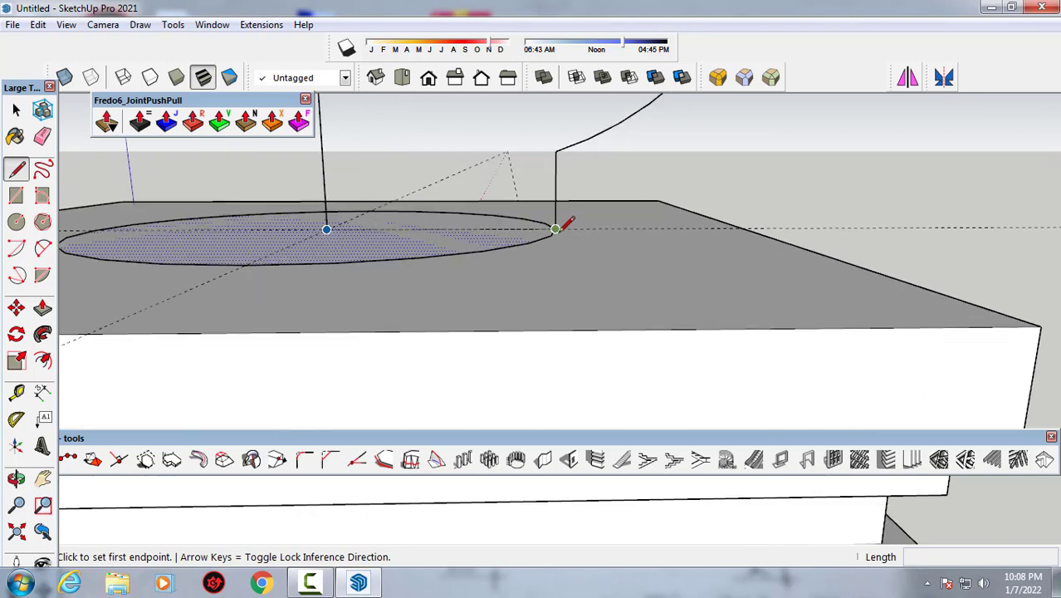
click(556, 229)
click(327, 229)
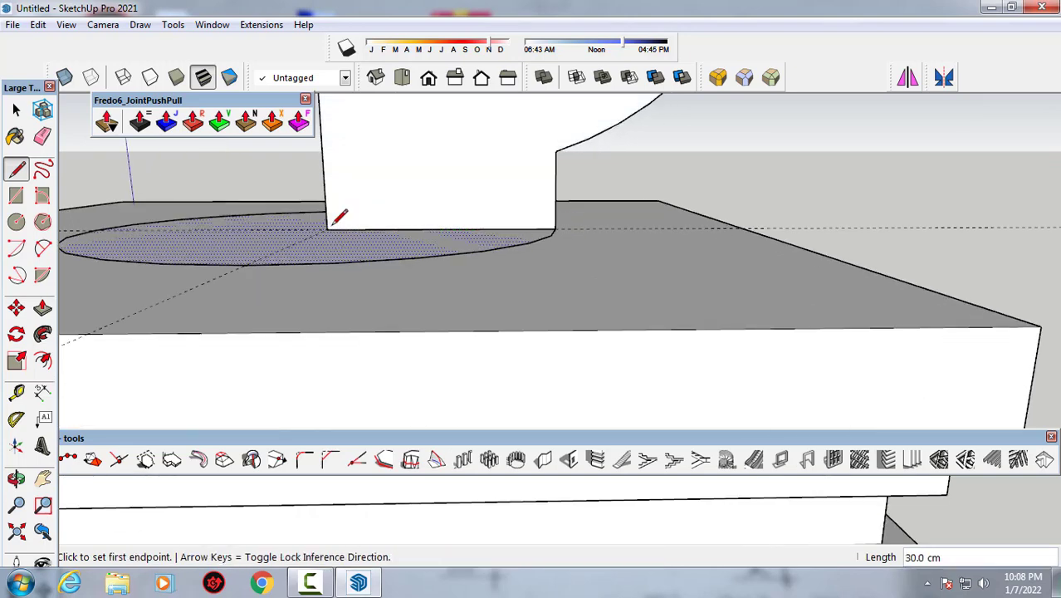
key(space)
- Select the circle on the cap top
mouse_move(403, 225)
middle_down()
mouse_move(445, 245)
mouse_move(403, 235)
mouse_move(444, 232)
mouse_move(391, 230)
mouse_move(542, 222)
mouse_move(513, 200)
middle_up()
scroll(402, 236, down, 3)
scroll(444, 231, up, 3)
click(452, 223)
- Sweep the bowl profile face around the selected top circle with Follow Me
mouse_move(305, 246)
middle_down()
mouse_move(325, 228)
mouse_move(391, 267)
mouse_move(336, 244)
mouse_move(463, 151)
middle_up()
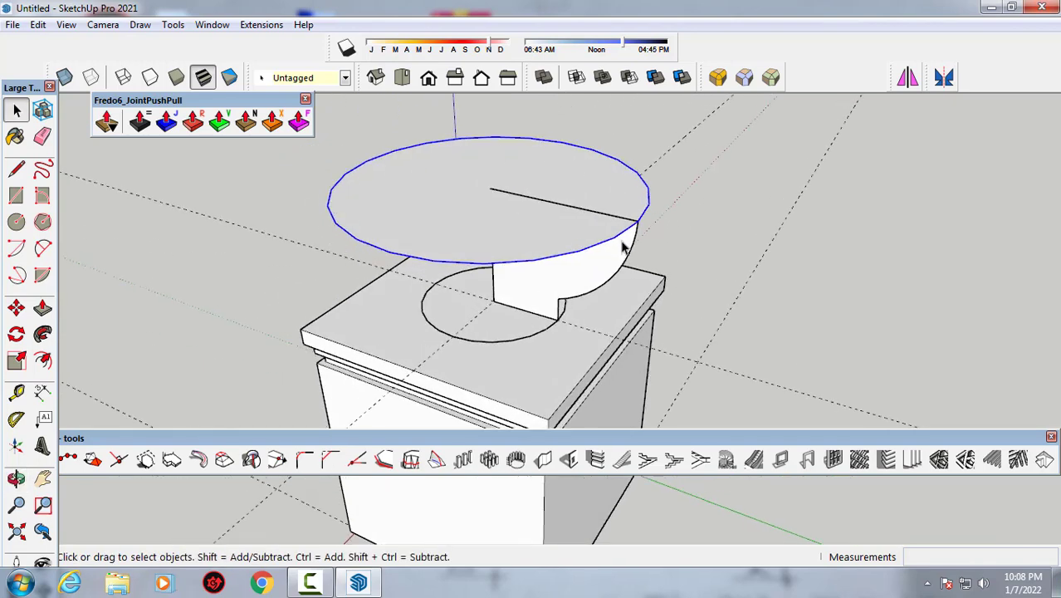
middle_drag(622, 246, 559, 222)
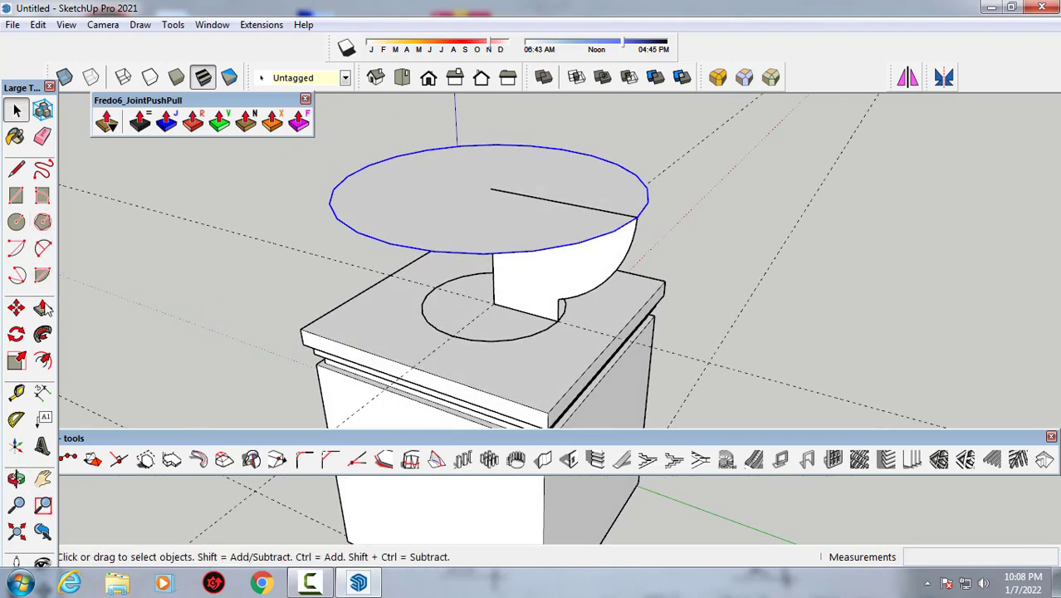
click(43, 335)
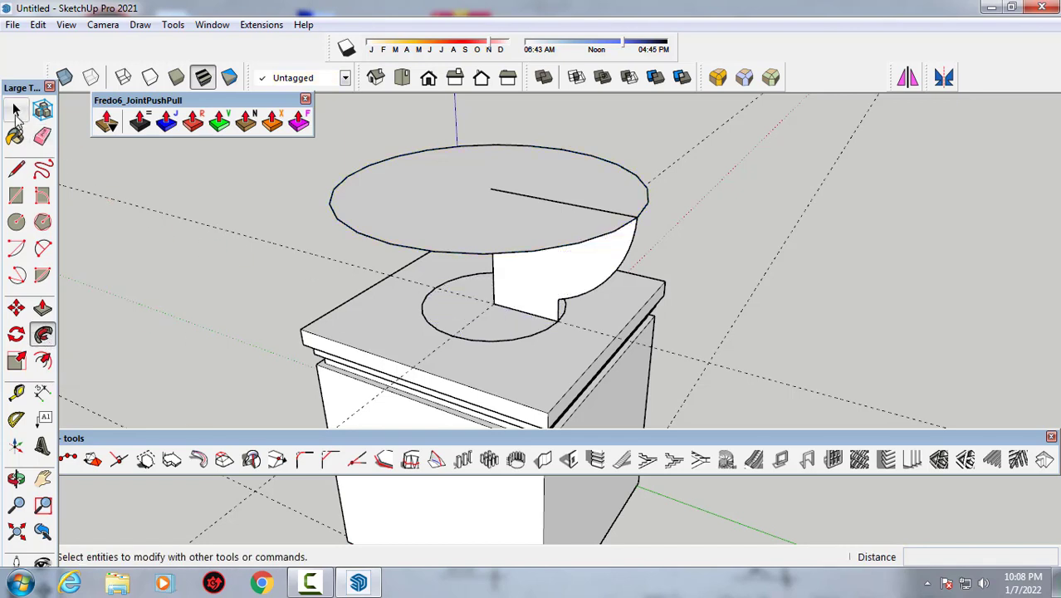
click(17, 109)
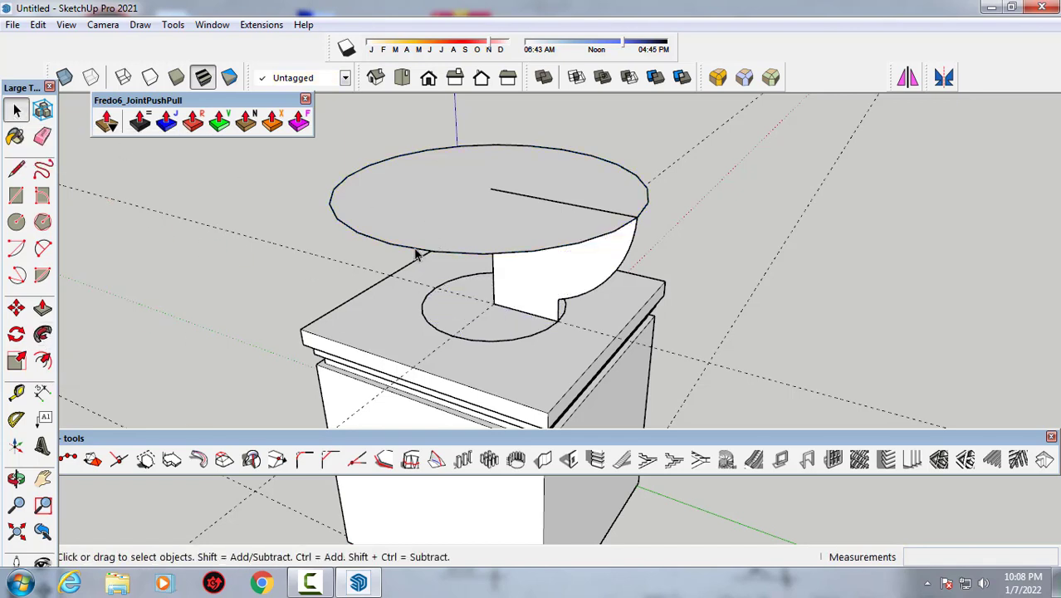
click(366, 237)
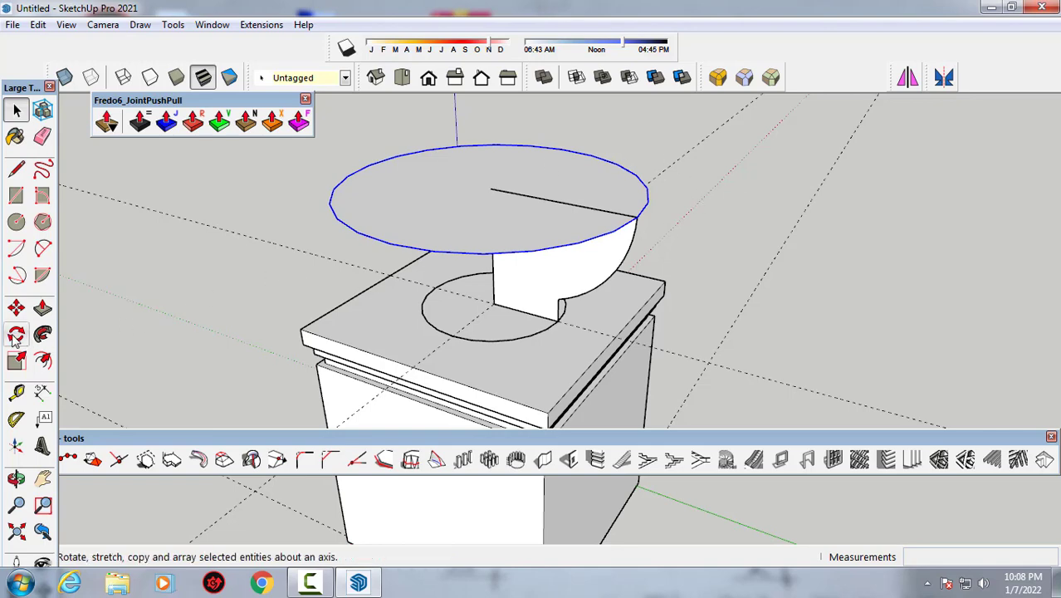
click(44, 335)
click(536, 292)
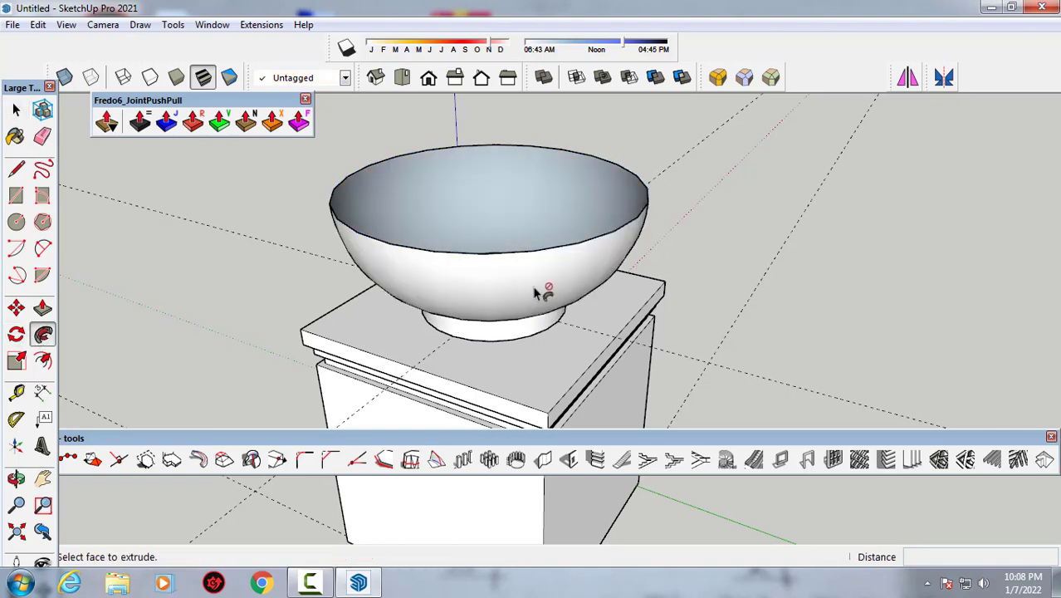
- Inspect the bowl from above, move the Fredo6_JointPushPull toolbar aside, and switch to Chrome
mouse_move(540, 292)
middle_down()
mouse_move(449, 293)
mouse_move(237, 330)
mouse_move(485, 286)
mouse_move(360, 229)
mouse_move(451, 261)
mouse_move(552, 261)
mouse_move(446, 223)
mouse_move(533, 208)
mouse_move(517, 261)
mouse_move(473, 303)
mouse_move(451, 240)
mouse_move(473, 267)
mouse_move(362, 303)
mouse_move(395, 331)
mouse_move(444, 347)
mouse_move(438, 320)
mouse_move(372, 319)
mouse_move(422, 197)
mouse_move(483, 177)
mouse_move(383, 202)
mouse_move(323, 147)
mouse_move(366, 225)
mouse_move(407, 201)
mouse_move(409, 225)
mouse_move(508, 168)
mouse_move(591, 159)
mouse_move(533, 201)
mouse_move(449, 199)
mouse_move(467, 197)
mouse_move(437, 229)
mouse_move(437, 209)
middle_up()
scroll(437, 209, down, 1)
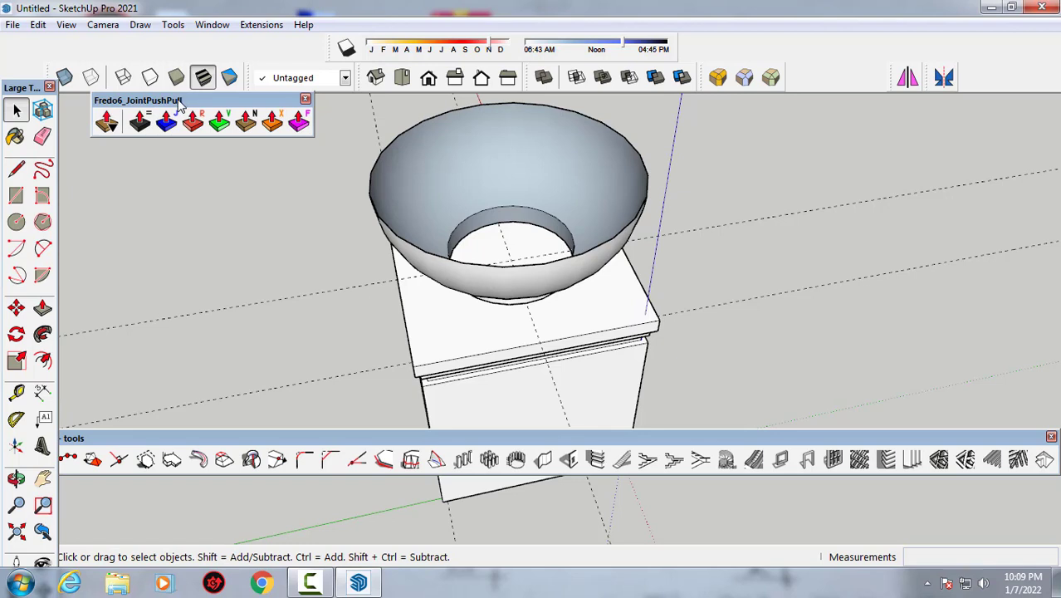
drag(206, 101, 258, 149)
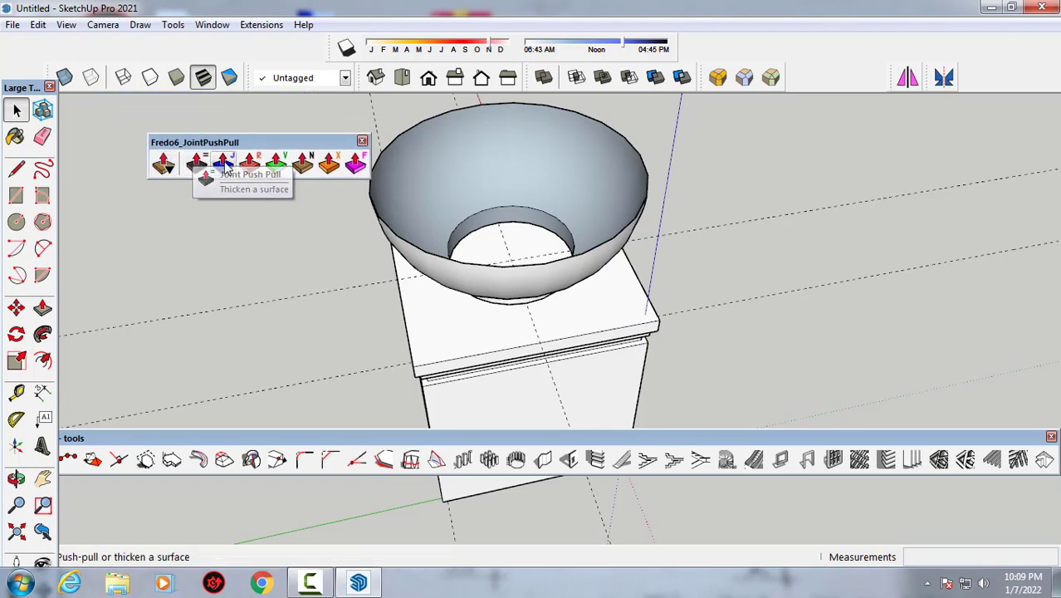
click(272, 584)
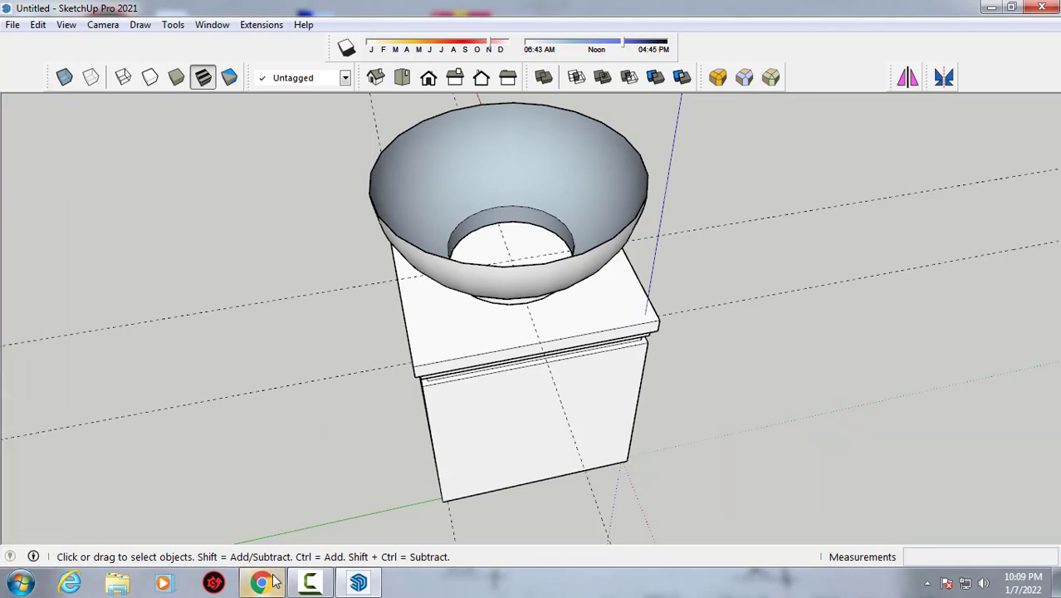
- In a new Chrome tab, search Google for sketchucation and open the site
click(267, 585)
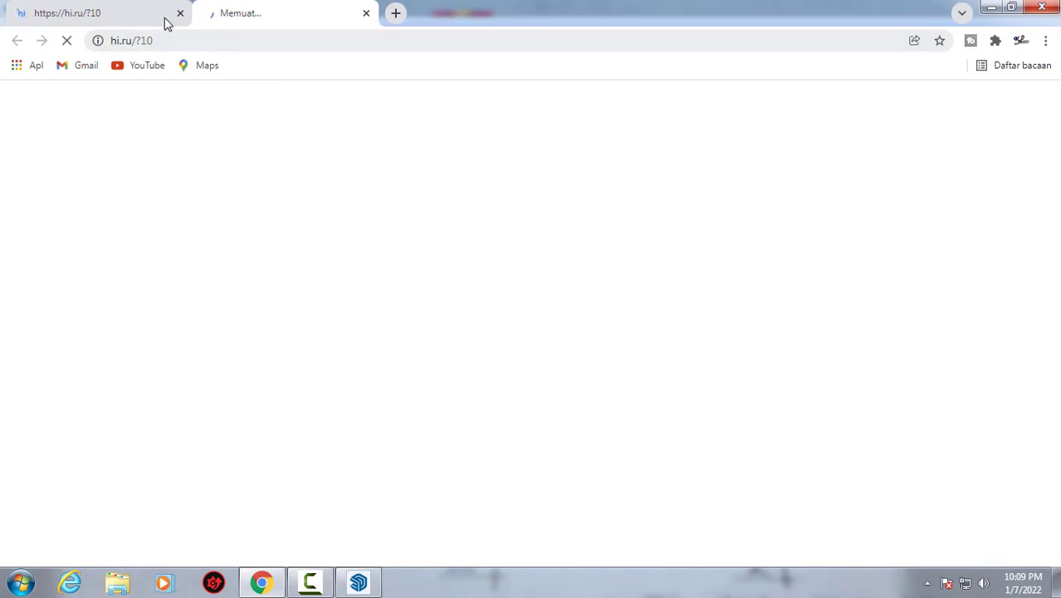
click(395, 13)
click(395, 38)
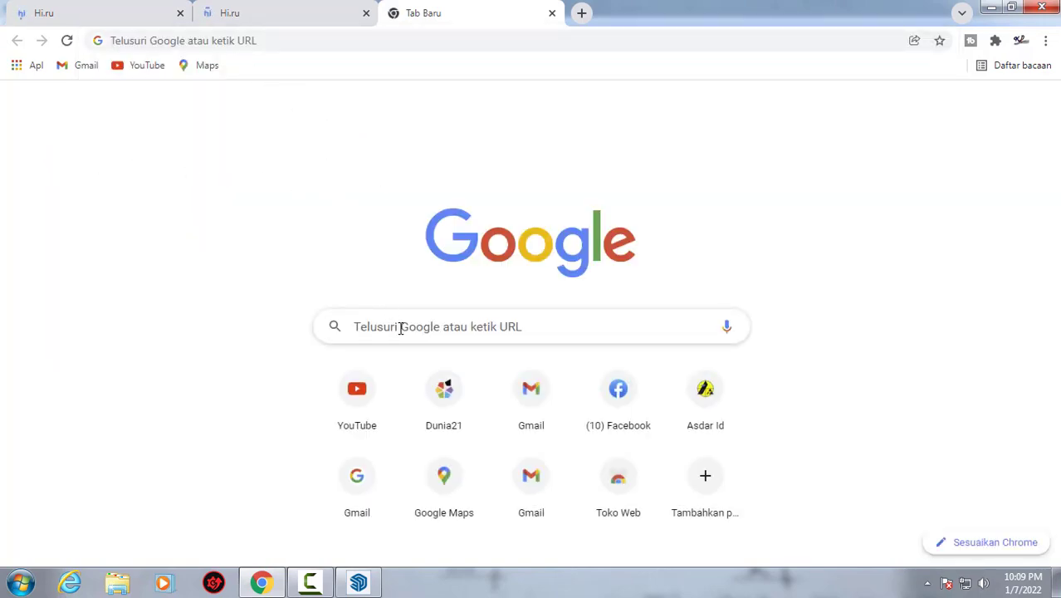
click(400, 326)
text(ske)
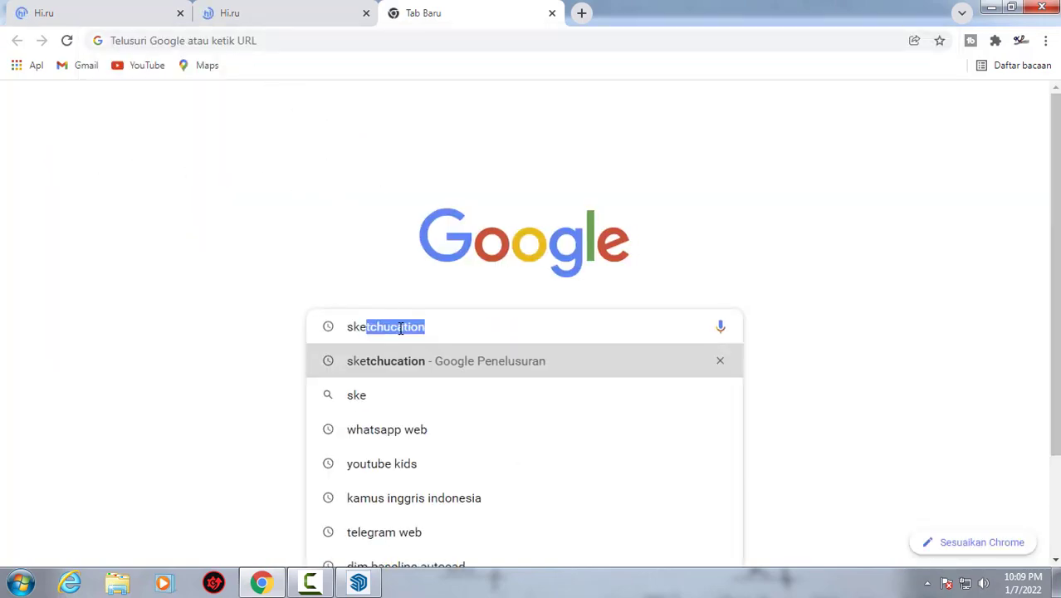
text(t)
click(383, 374)
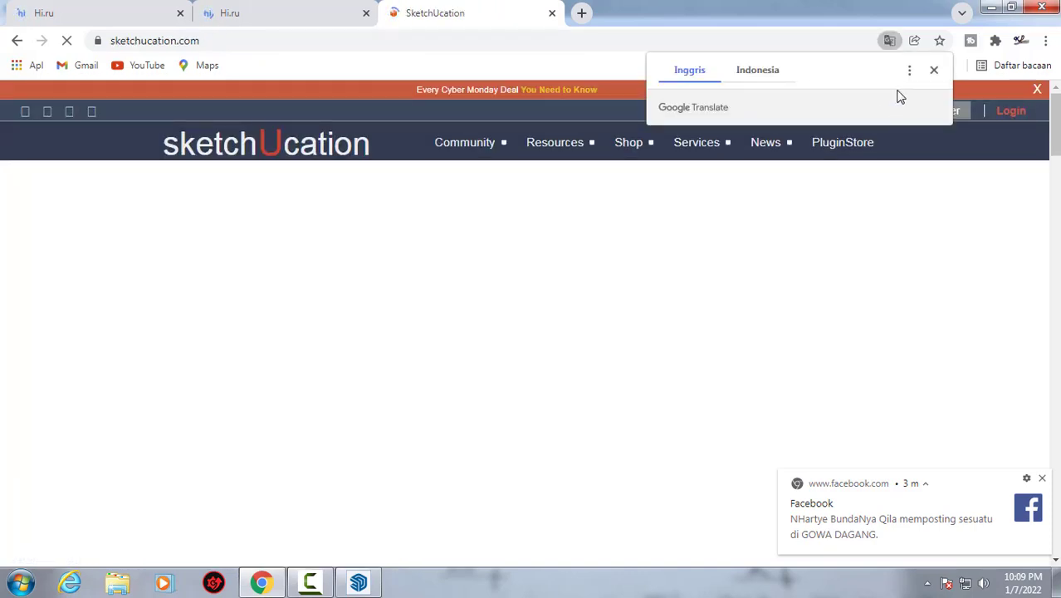
- Dismiss the Translate and Facebook popups and open the Login form
click(933, 70)
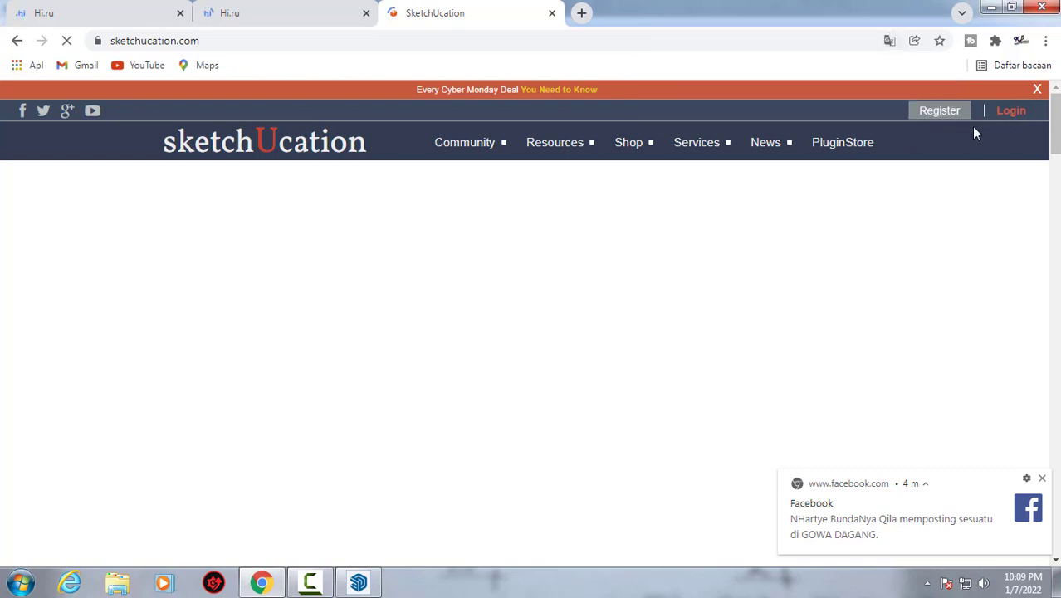
click(1040, 482)
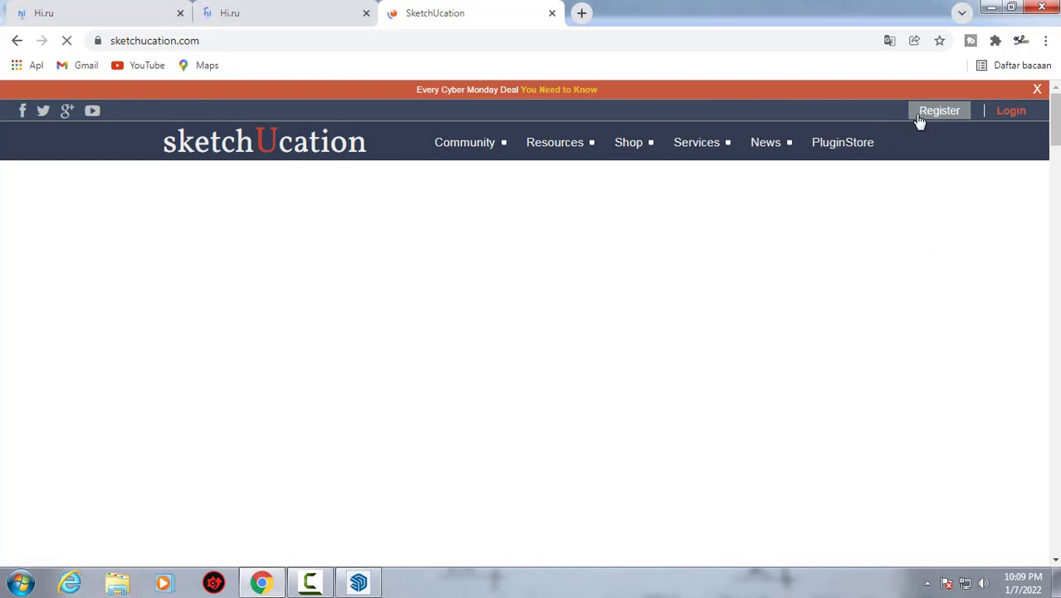
mouse_move(765, 142)
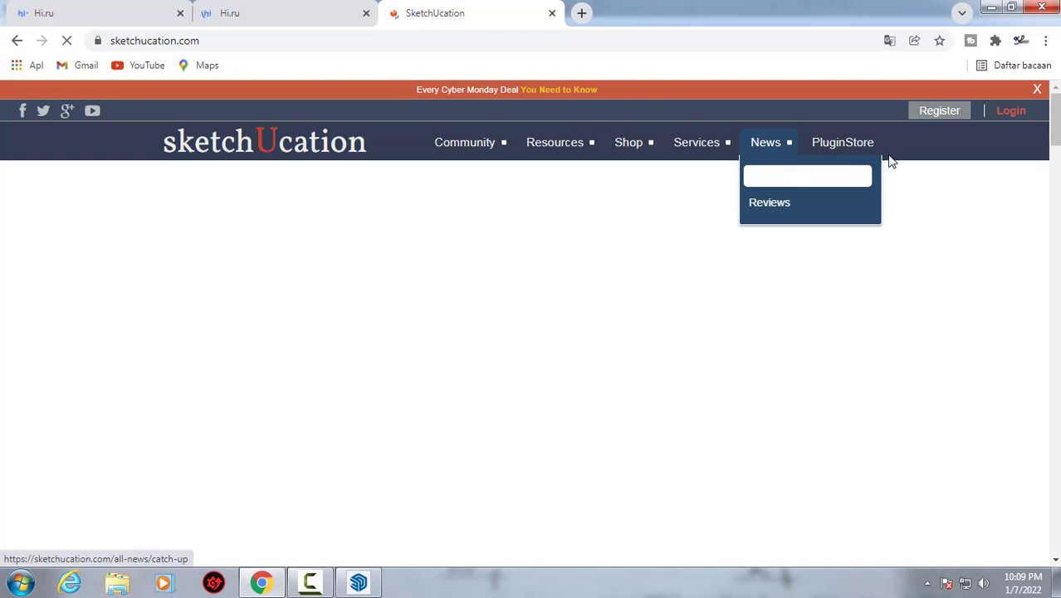
click(1011, 113)
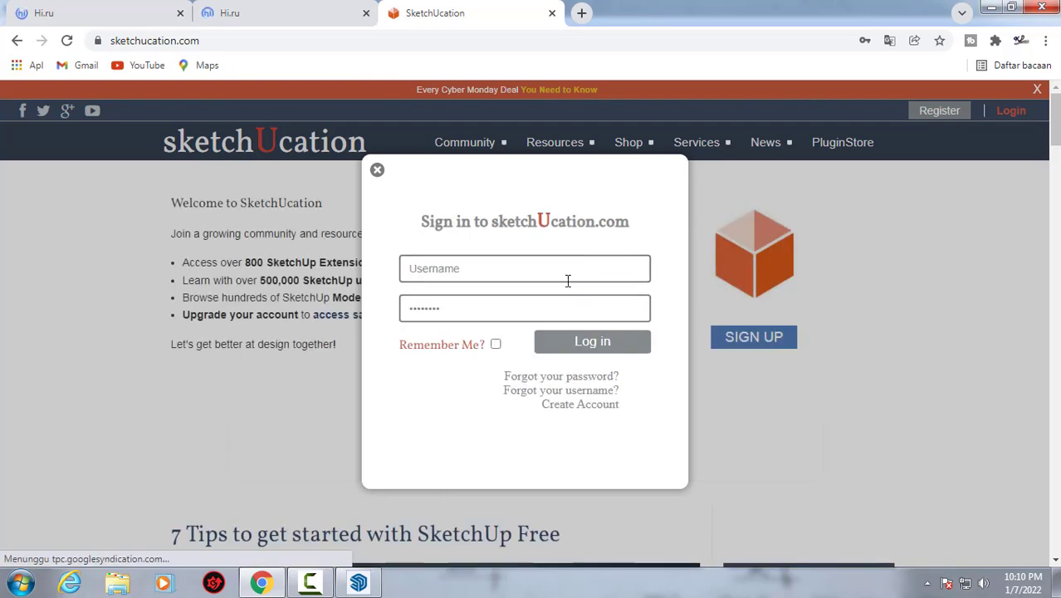
- Log in to SketchUcation using the browser's saved username and password
click(550, 264)
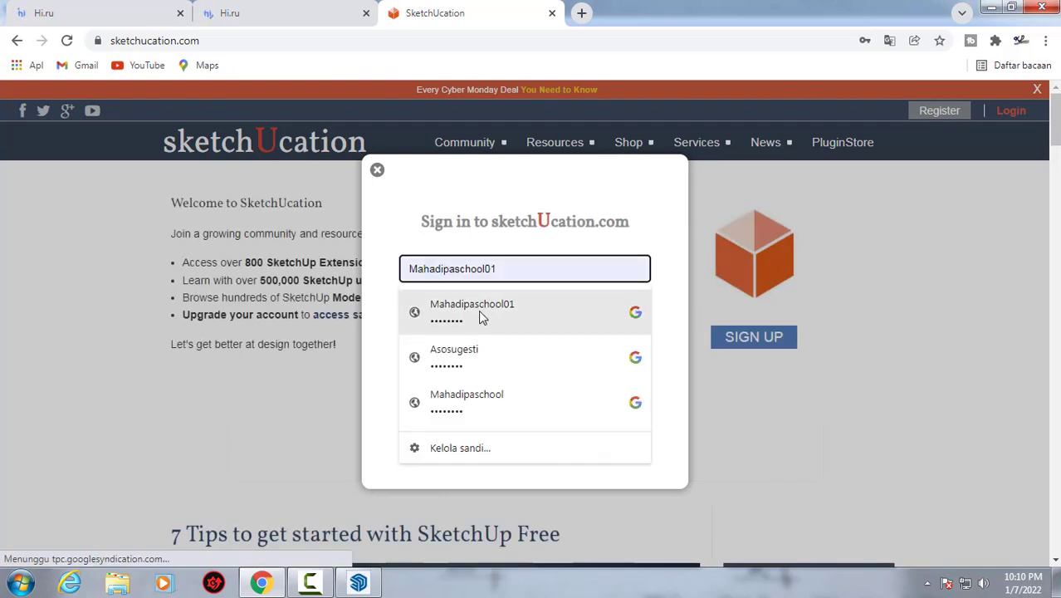
click(478, 310)
click(588, 349)
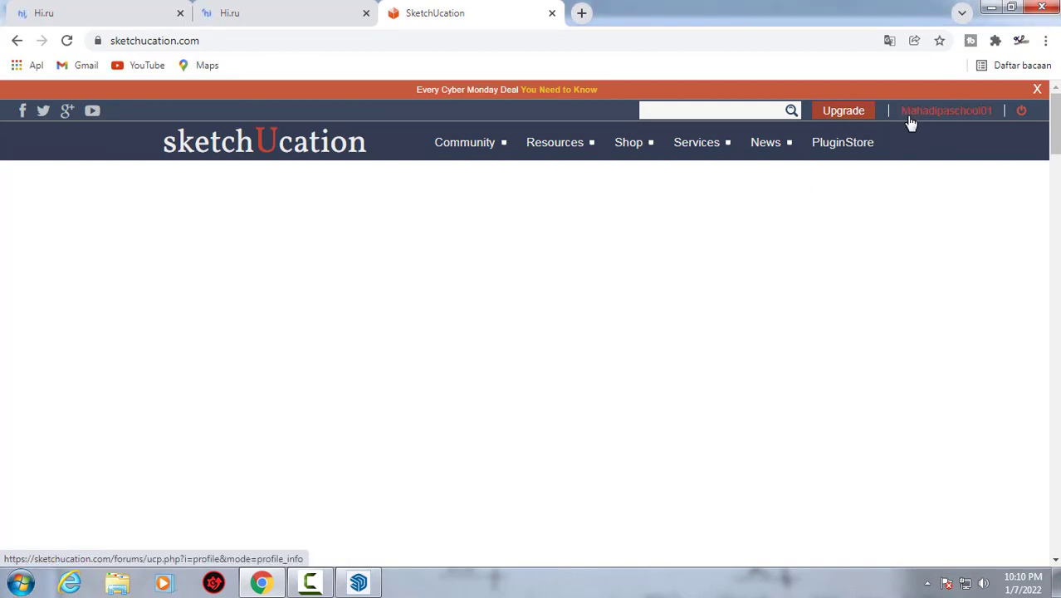
scroll(573, 313, down, 5)
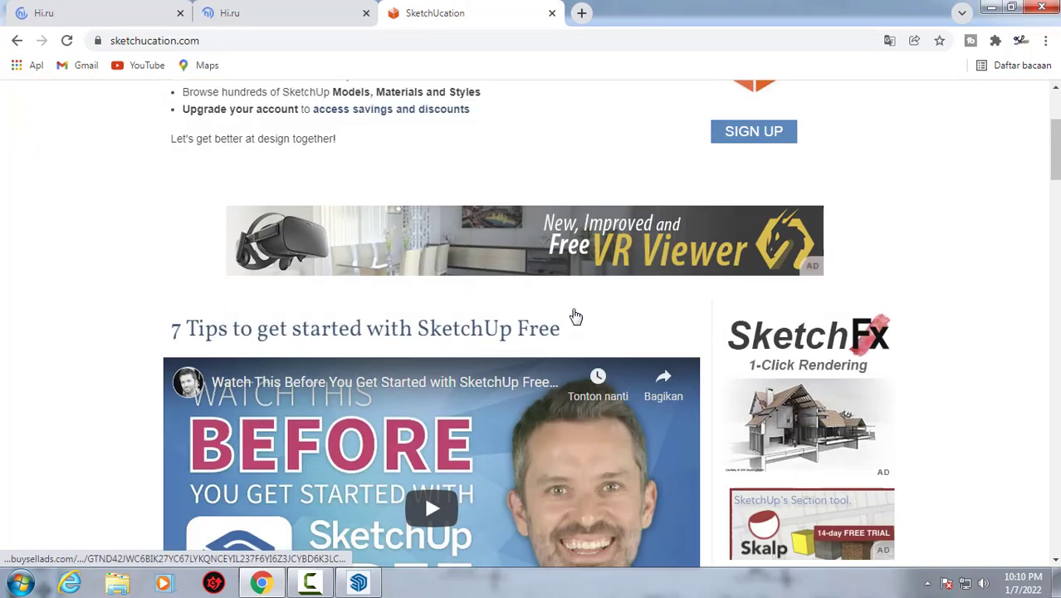
scroll(652, 273, up, 3)
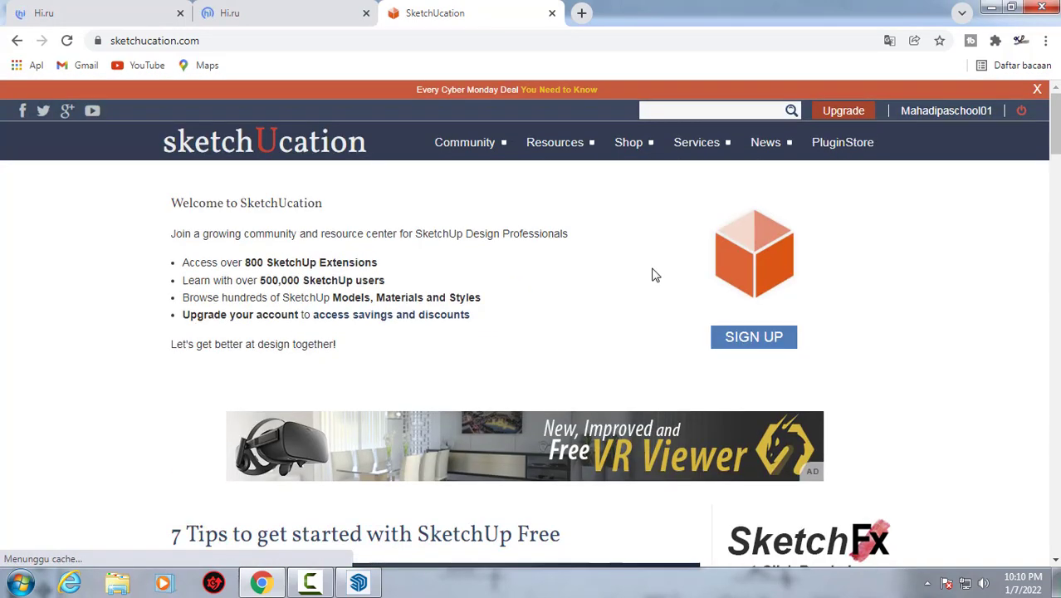
- Search the PluginStore for 'join push' and download Fredo6 Joint Push Pull Interactive v4.4e
click(837, 161)
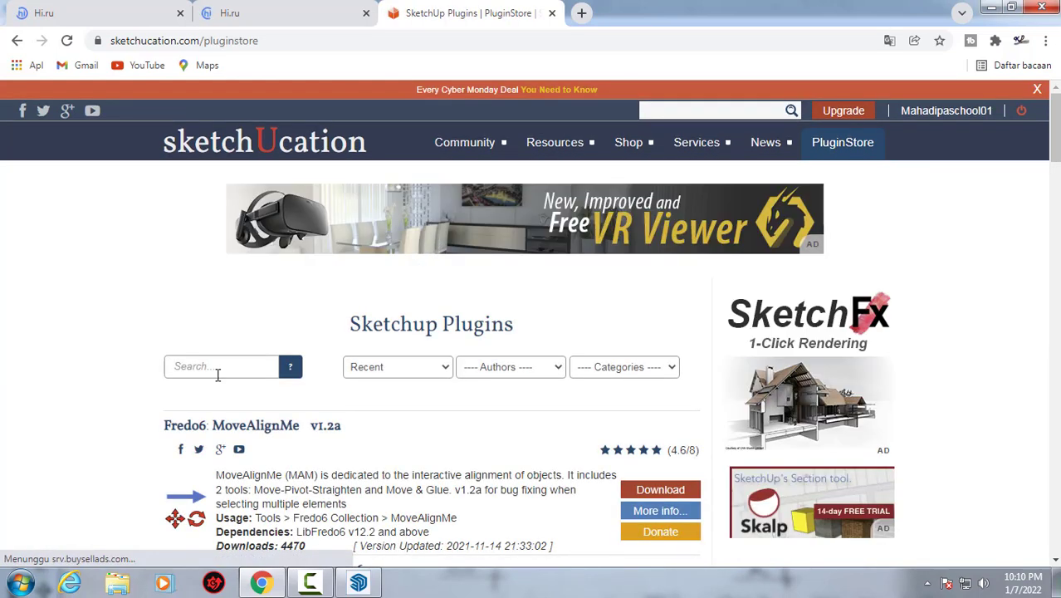
click(216, 371)
text(j)
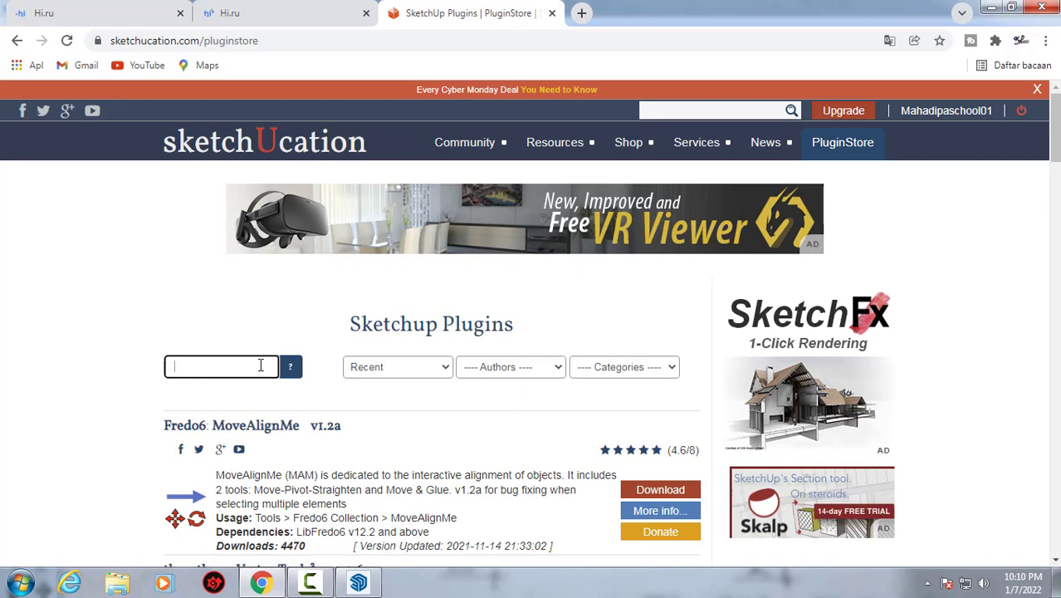
text(oin)
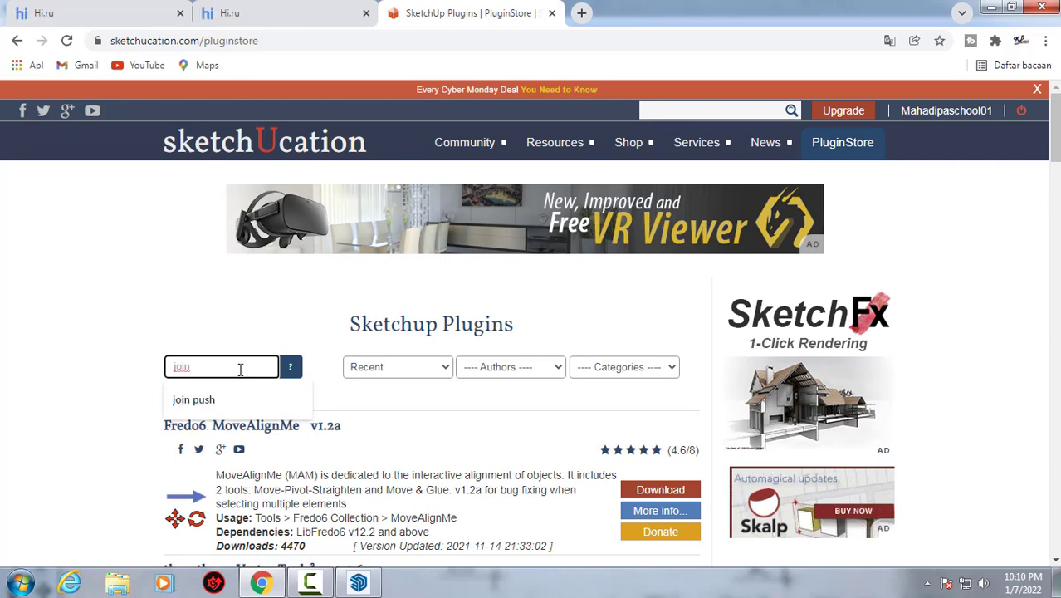
text( push)
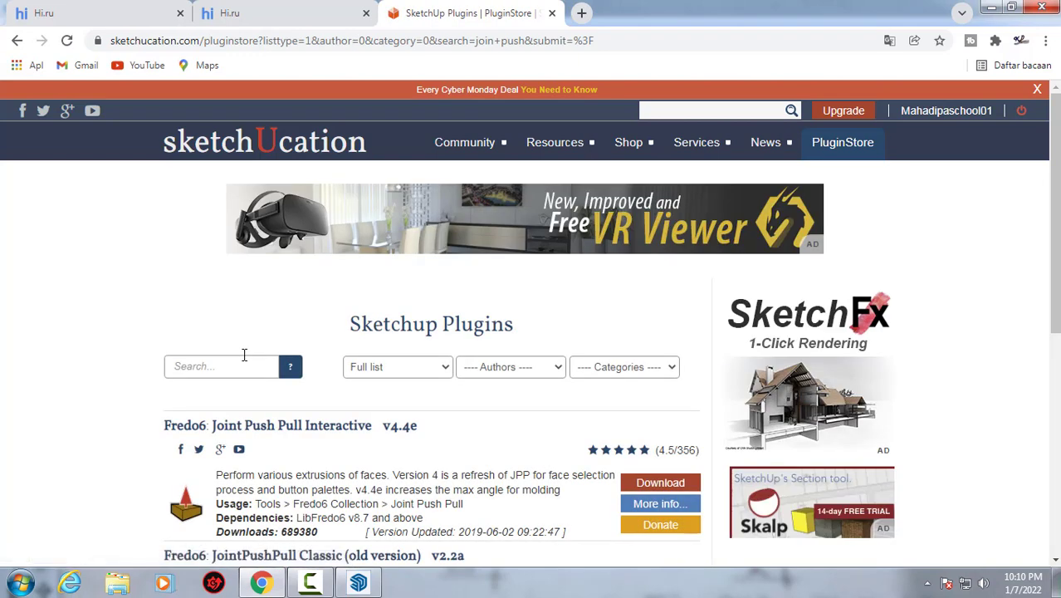
scroll(287, 356, down, 2)
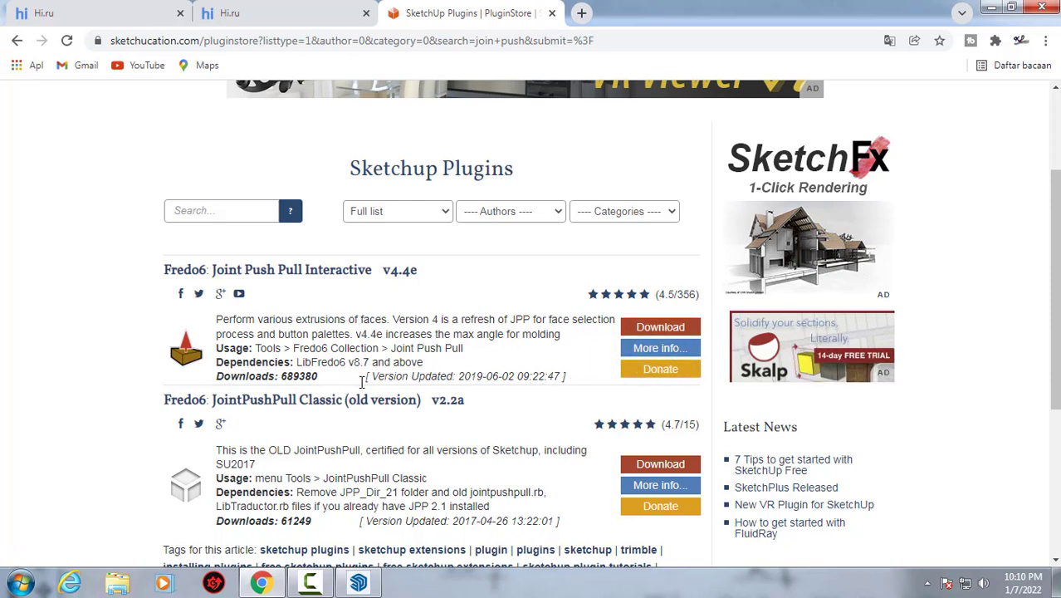
drag(376, 380, 483, 377)
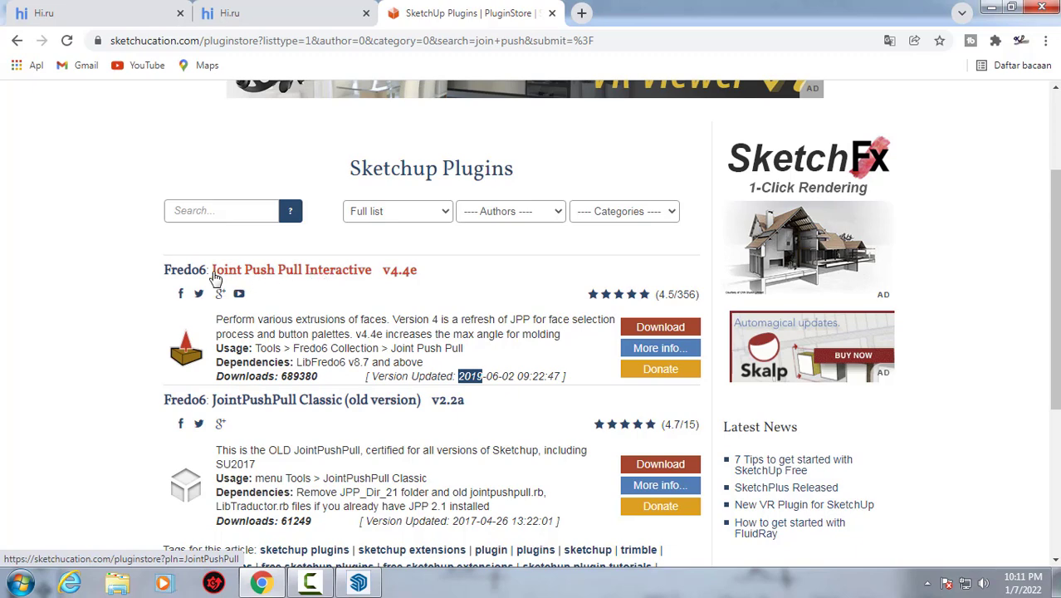
scroll(231, 311, down, 1)
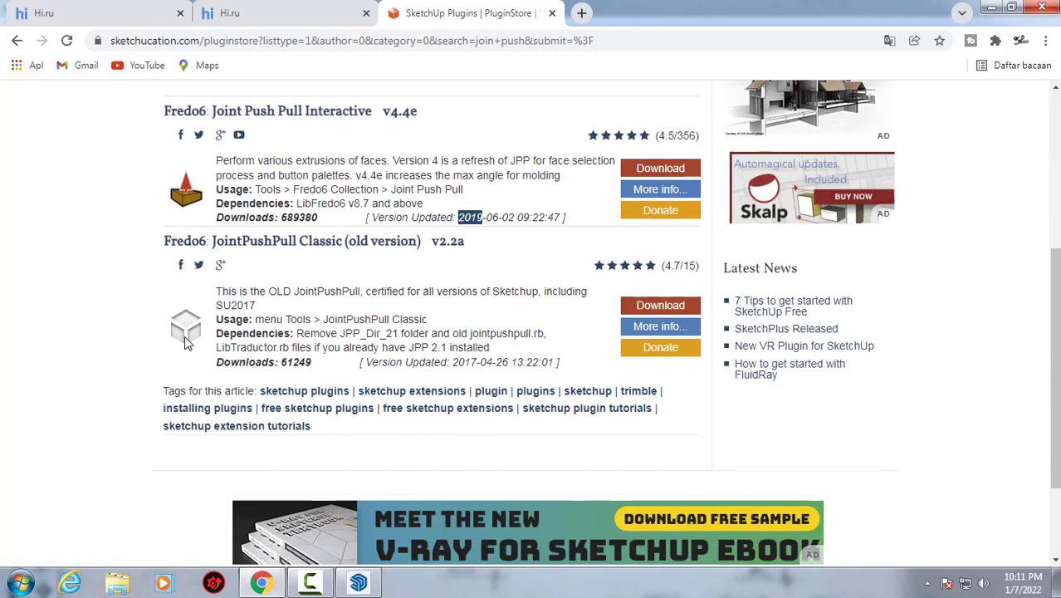
scroll(189, 334, down, 3)
scroll(199, 324, up, 2)
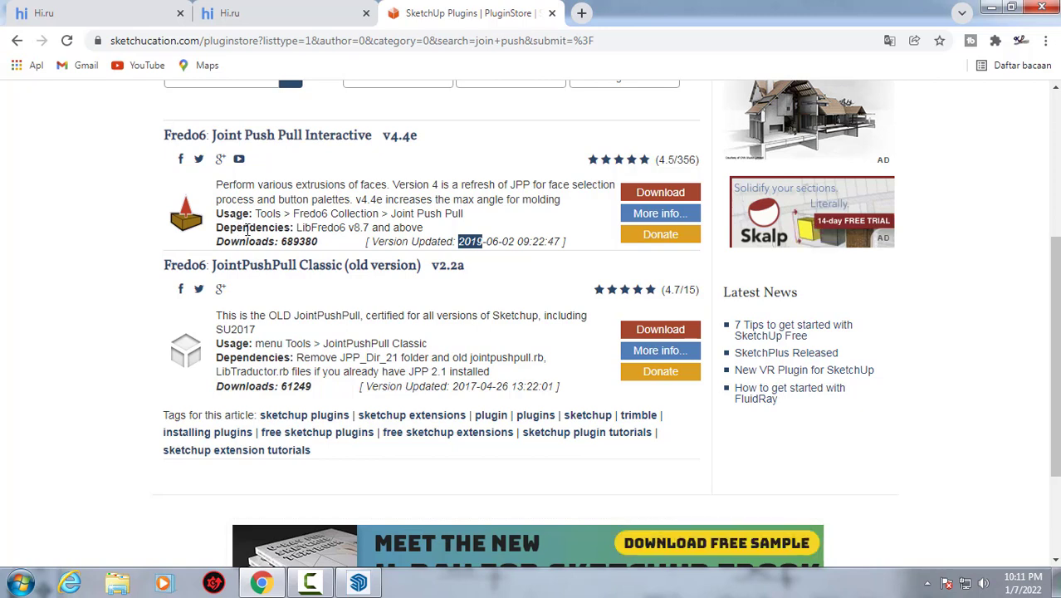
click(654, 198)
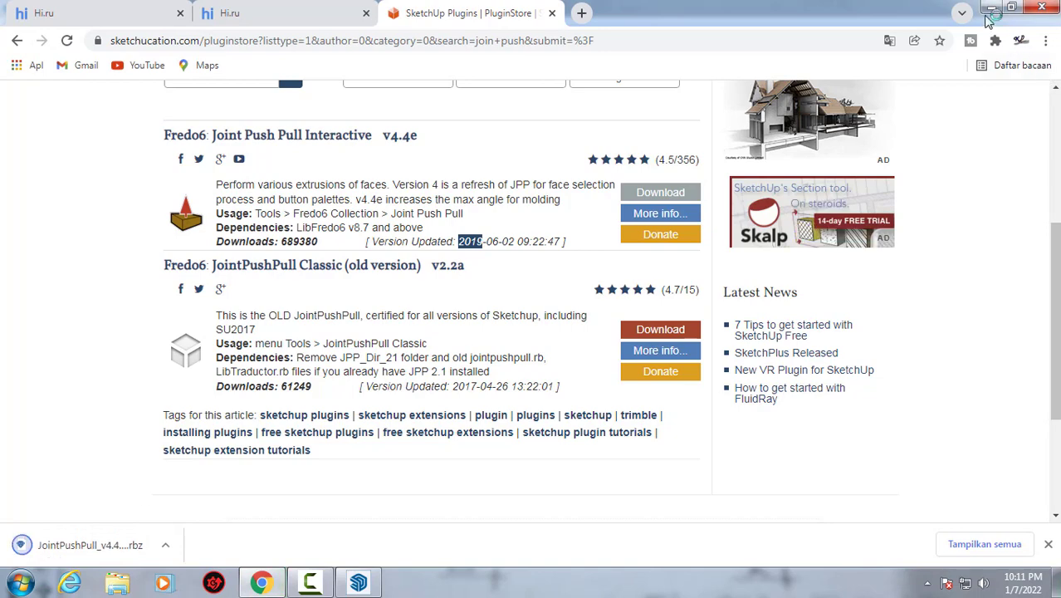
click(991, 9)
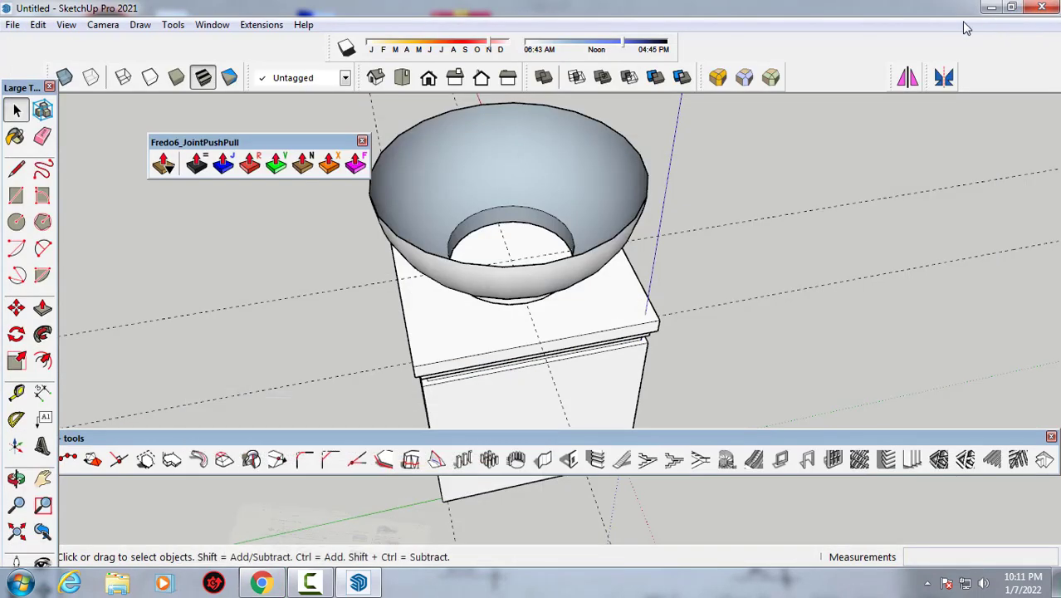
middle_drag(354, 232, 266, 71)
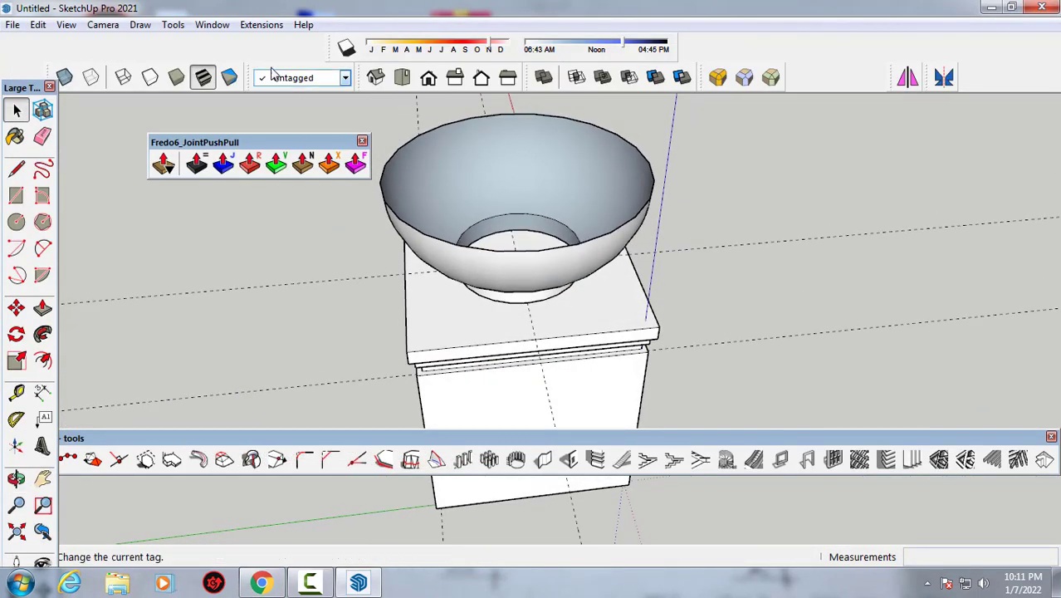
click(215, 28)
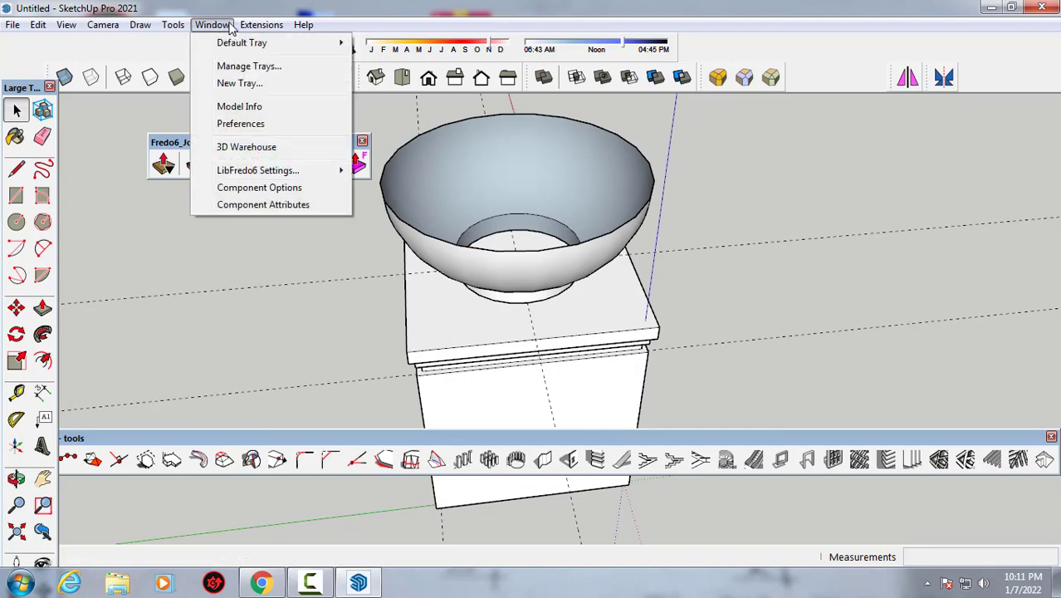
click(249, 26)
click(261, 24)
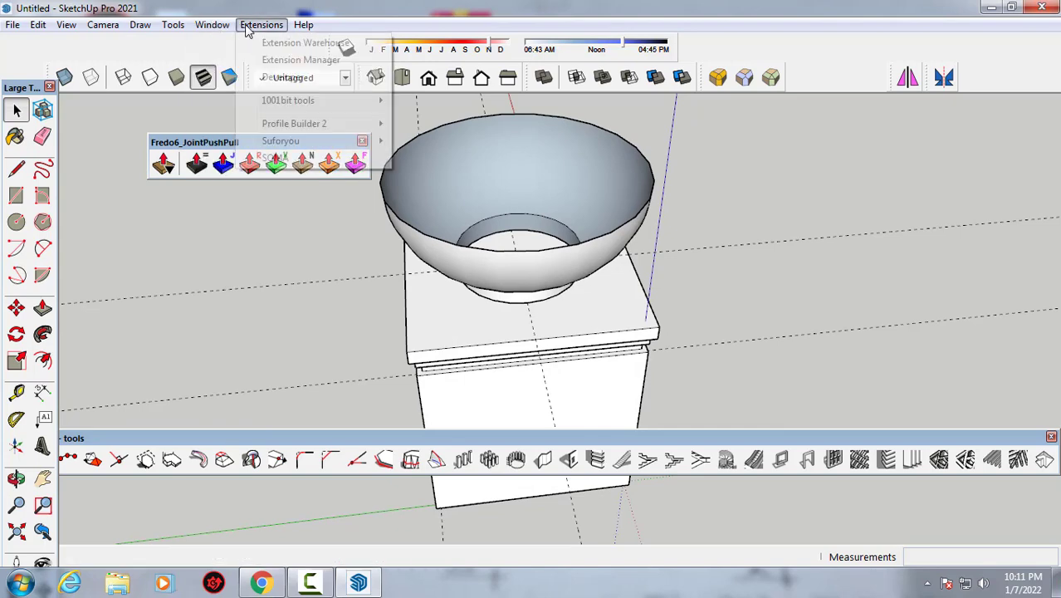
click(286, 67)
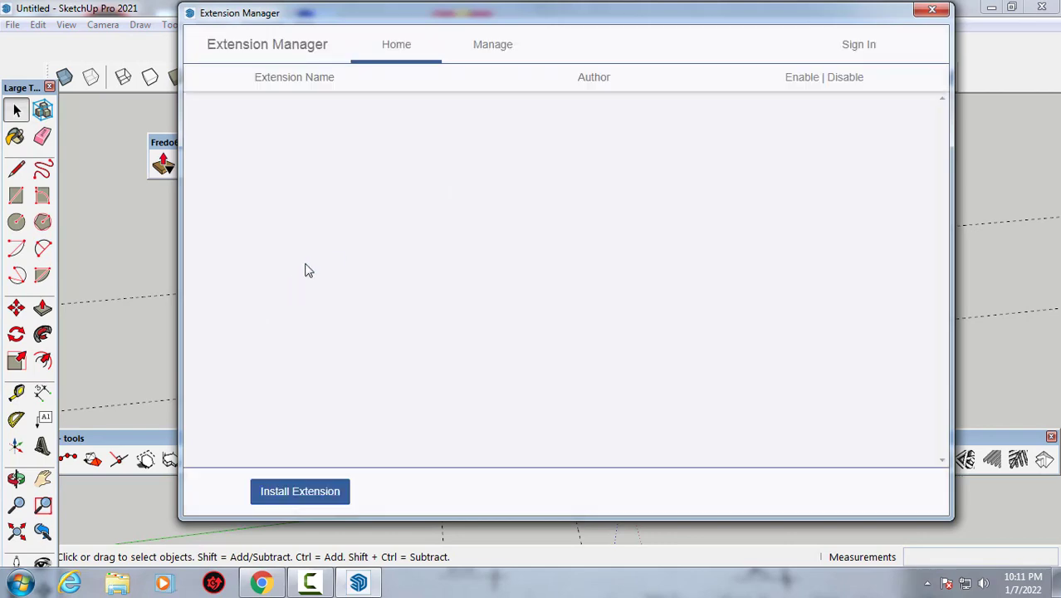
click(316, 491)
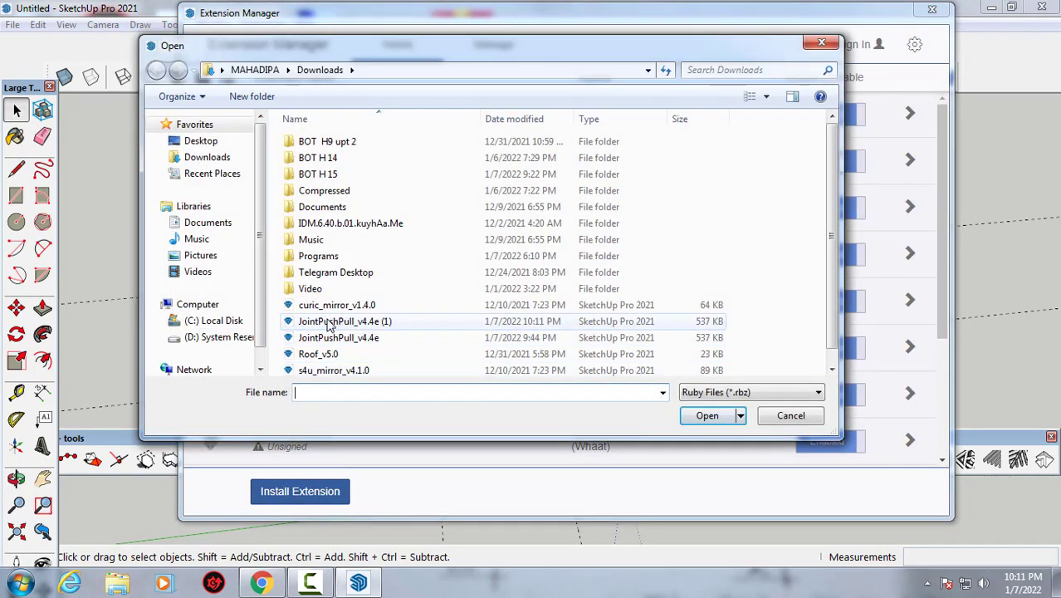
click(329, 325)
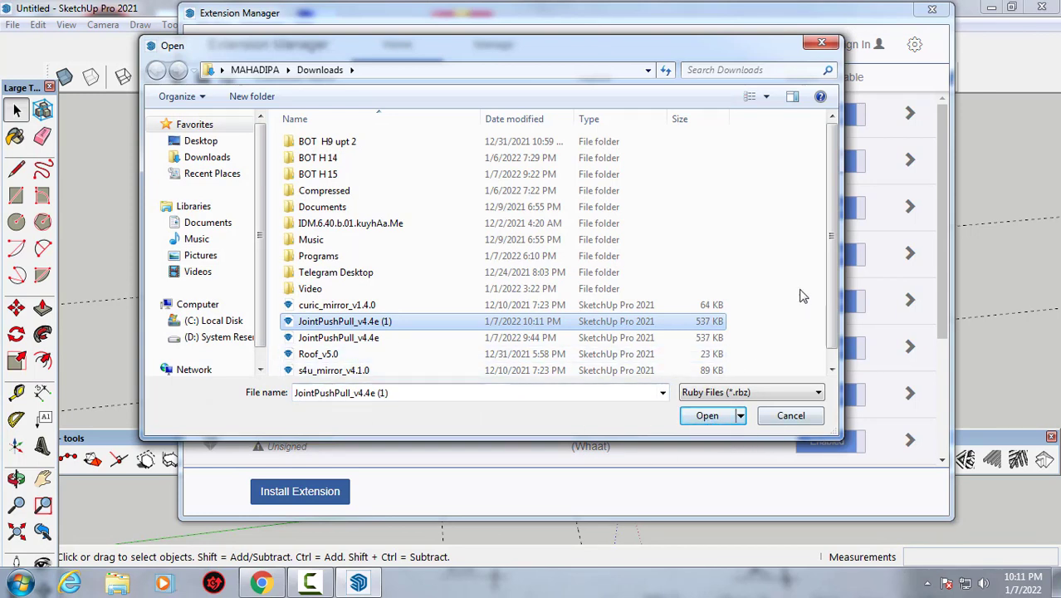
drag(837, 279, 828, 326)
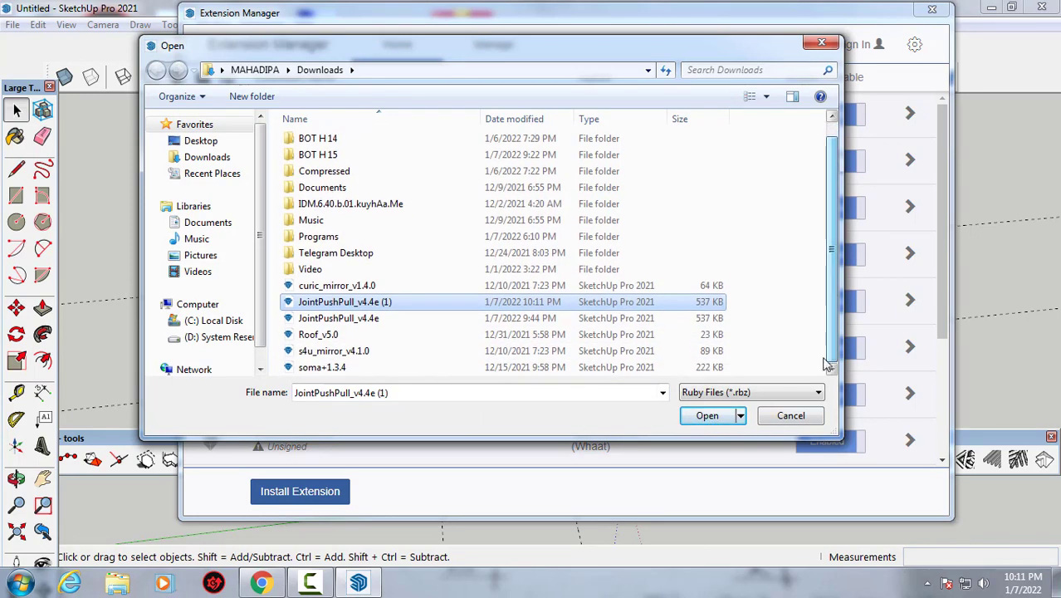
click(790, 416)
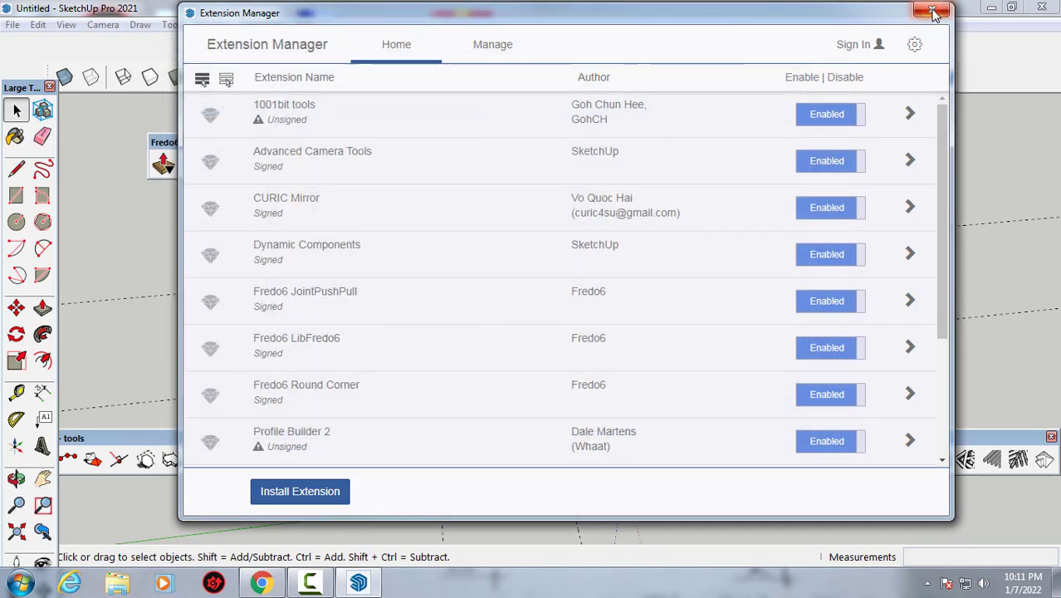
click(931, 11)
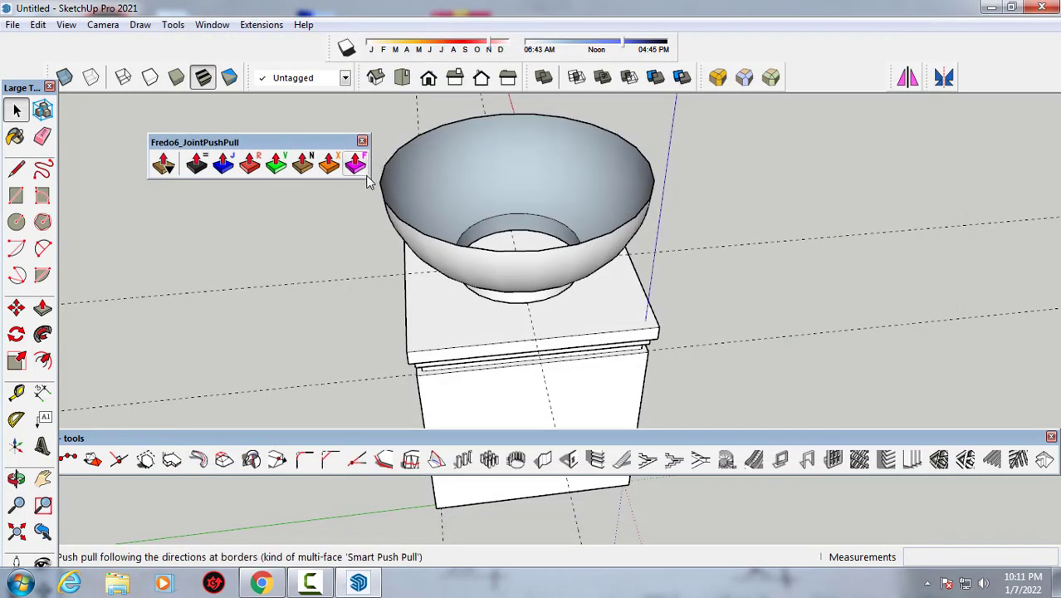
drag(267, 143, 233, 151)
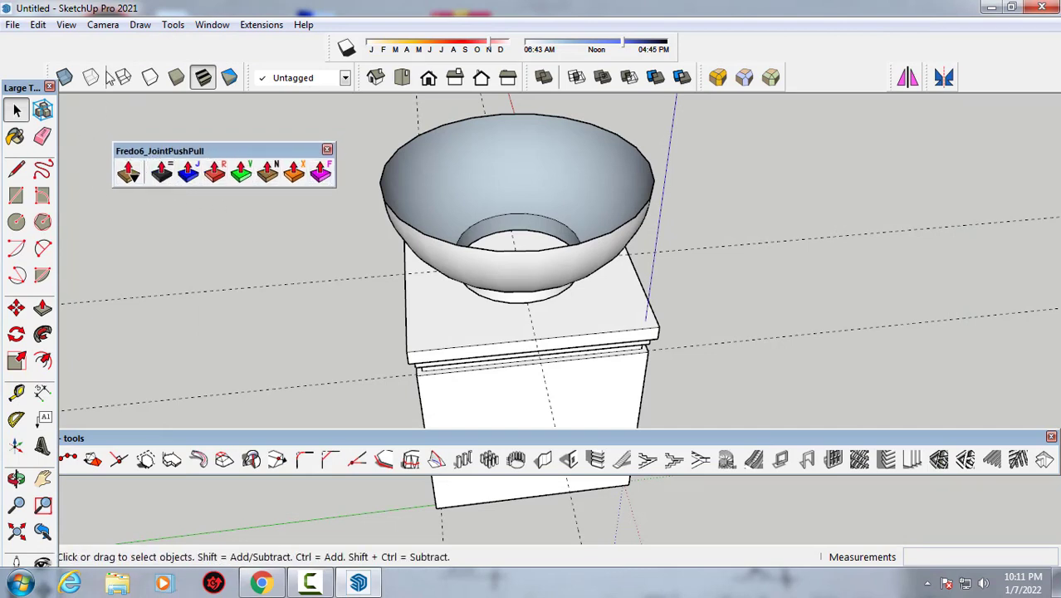
middle_drag(320, 192, 323, 204)
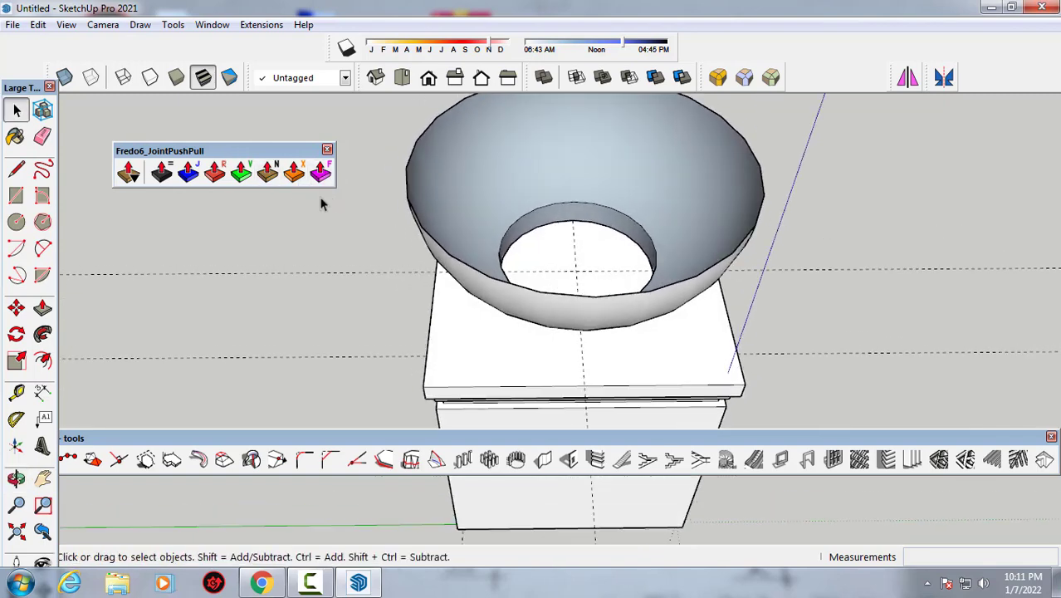
scroll(419, 208, down, 2)
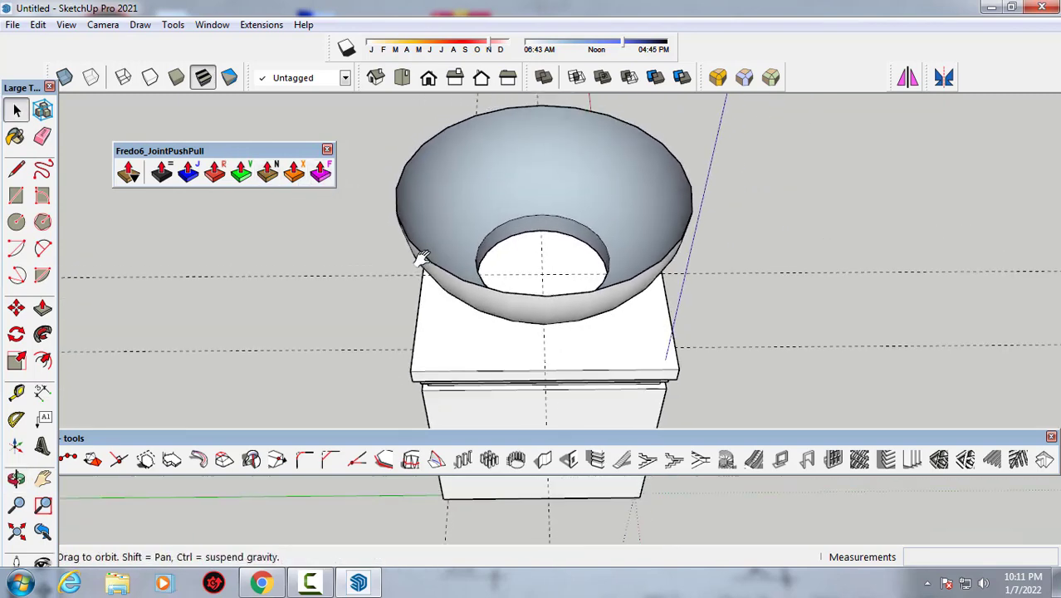
mouse_move(458, 222)
middle_down()
mouse_move(314, 218)
mouse_move(367, 199)
middle_up()
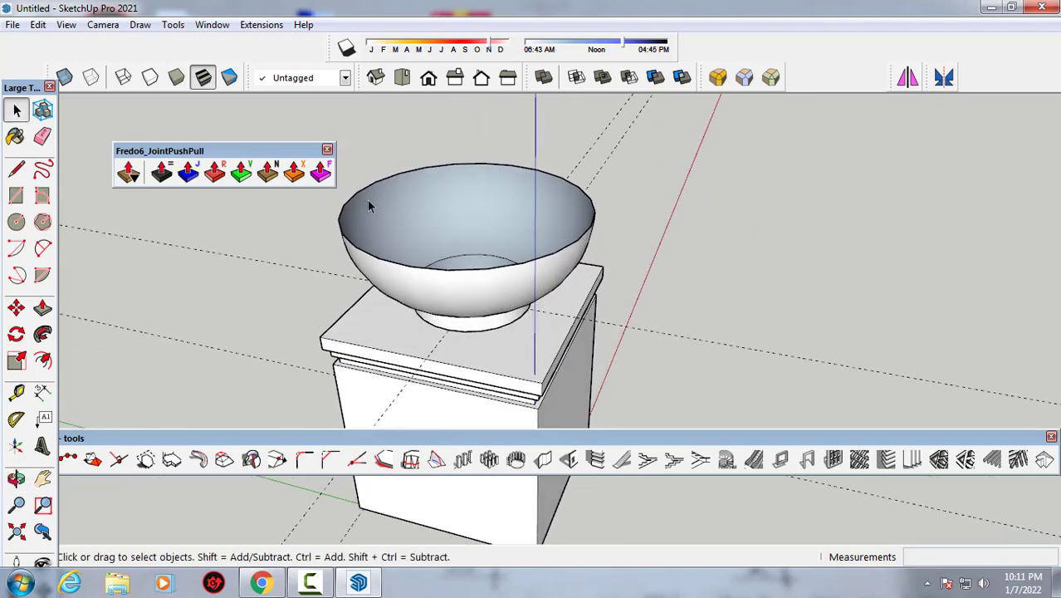
scroll(414, 230, up, 1)
mouse_move(414, 230)
middle_down()
mouse_move(484, 211)
mouse_move(464, 253)
mouse_move(326, 231)
middle_up()
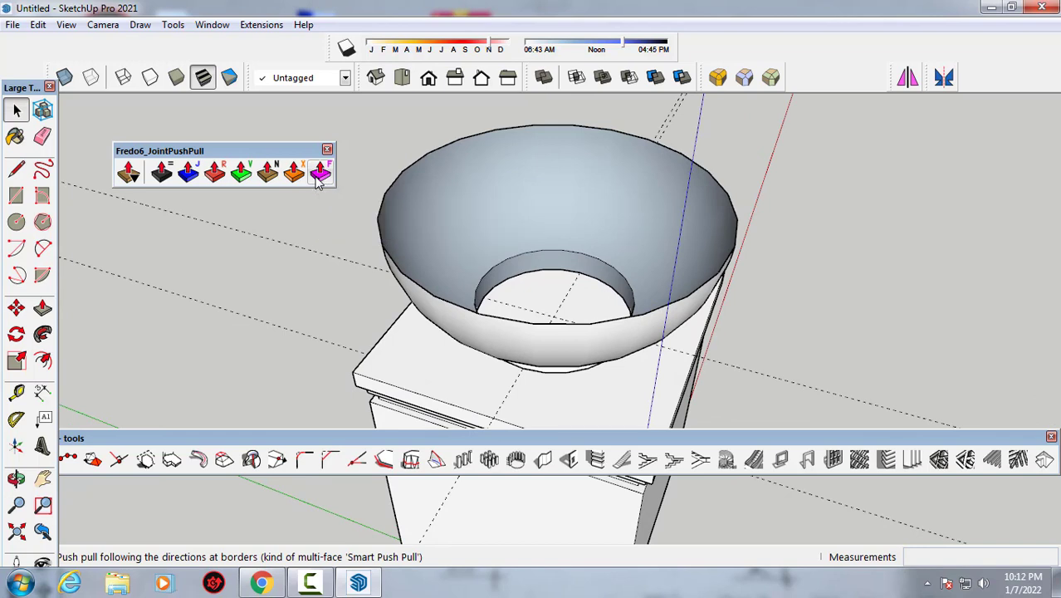
- Apply a 6 cm Follow push-pull to the bowl surface and generate the geometry
click(318, 174)
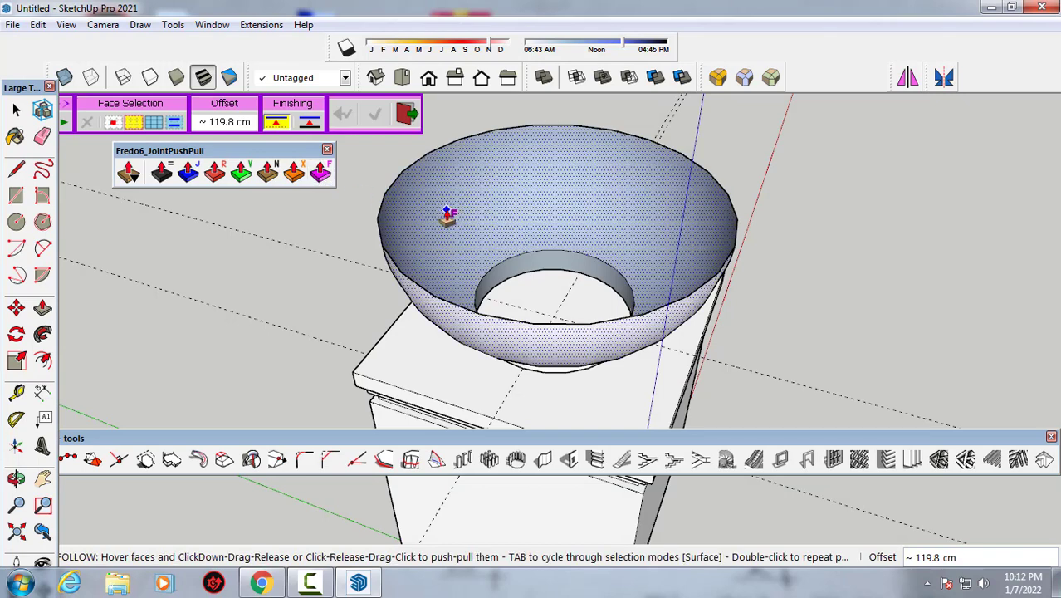
mouse_move(447, 214)
mouse_down()
mouse_move(471, 208)
mouse_move(459, 210)
mouse_up()
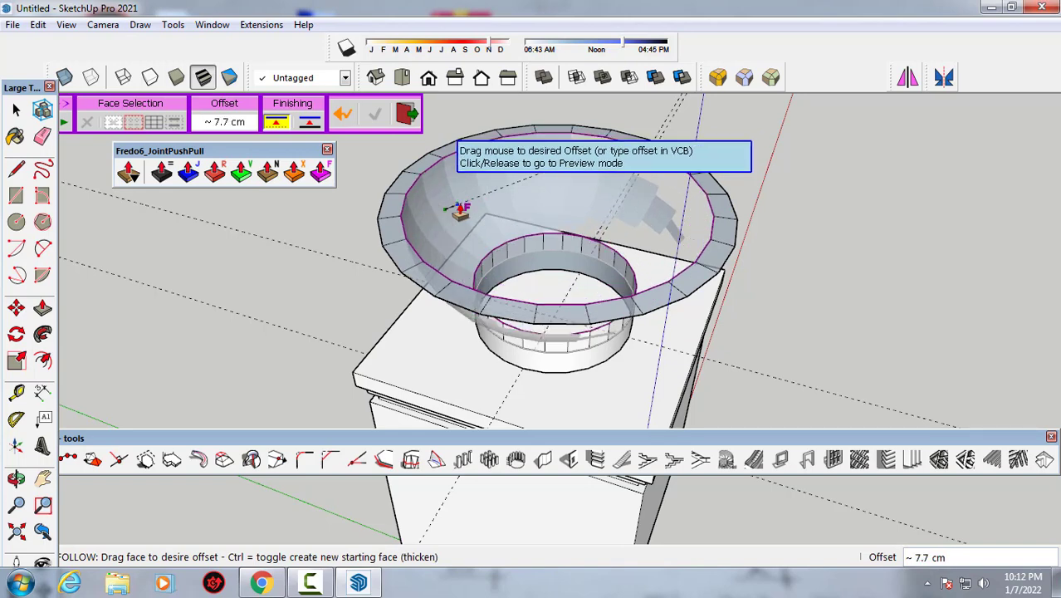
key(Return)
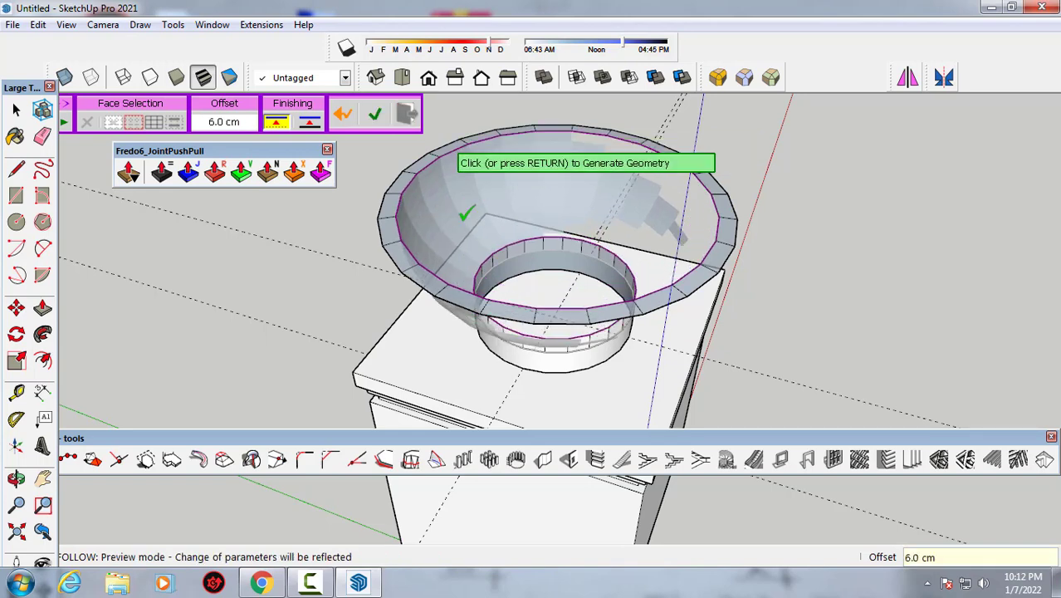
middle_drag(465, 212, 421, 191)
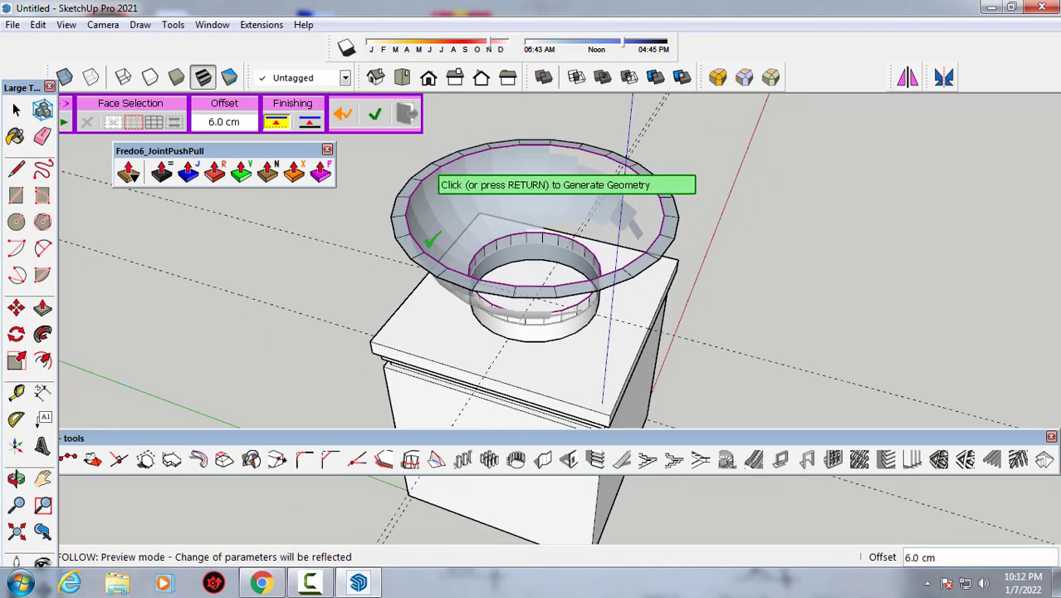
click(371, 111)
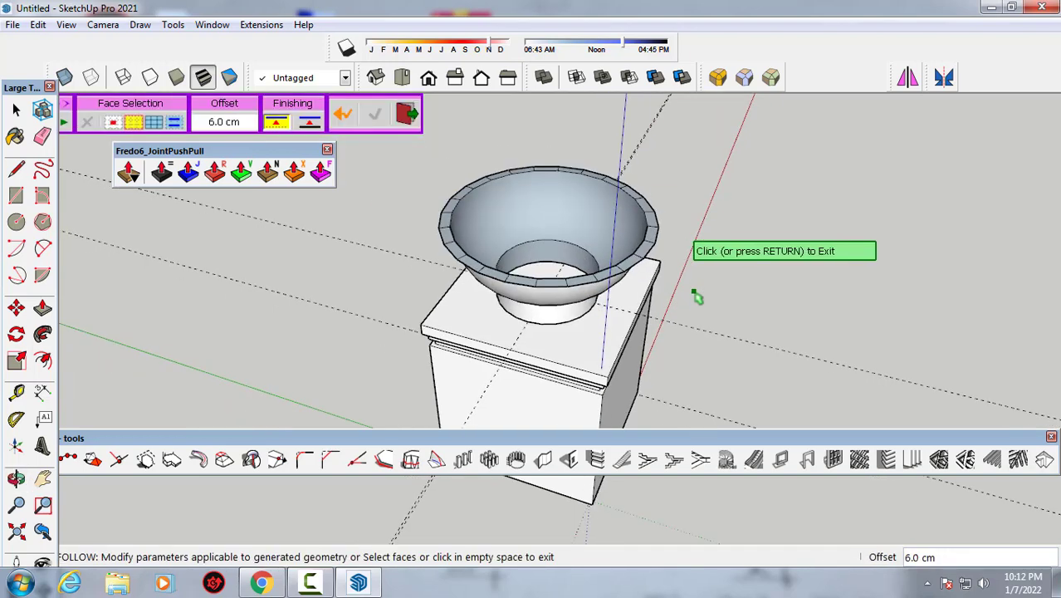
click(722, 282)
- Thicken the bowl's inner surface by 6 cm with Joint Push Pull
mouse_move(672, 284)
middle_down()
mouse_move(497, 202)
mouse_move(683, 159)
mouse_move(629, 209)
mouse_move(499, 280)
mouse_move(474, 208)
mouse_move(485, 152)
mouse_move(497, 170)
middle_up()
middle_drag(507, 224, 433, 240)
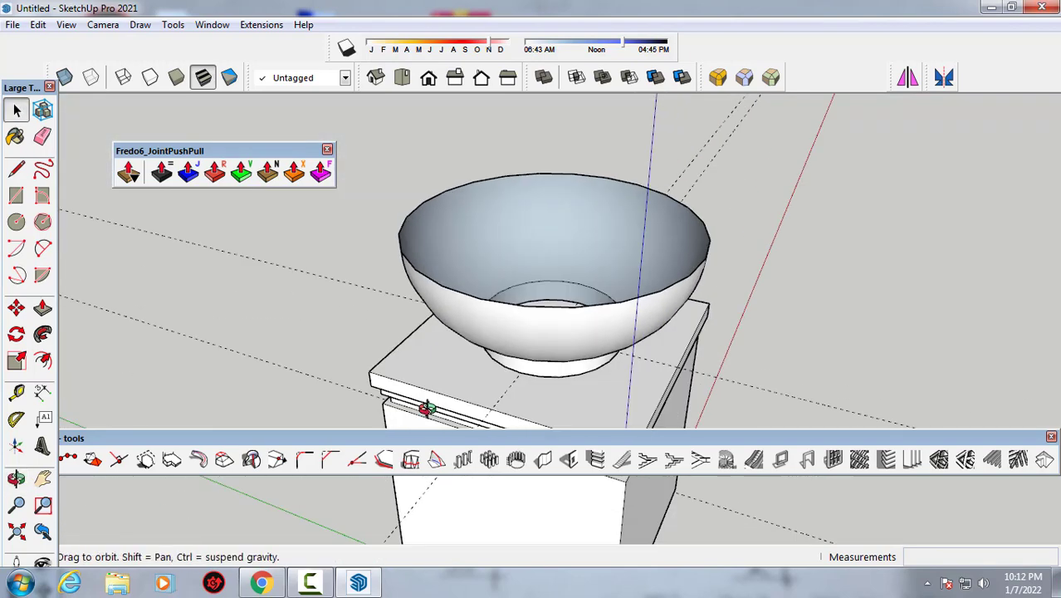
click(442, 237)
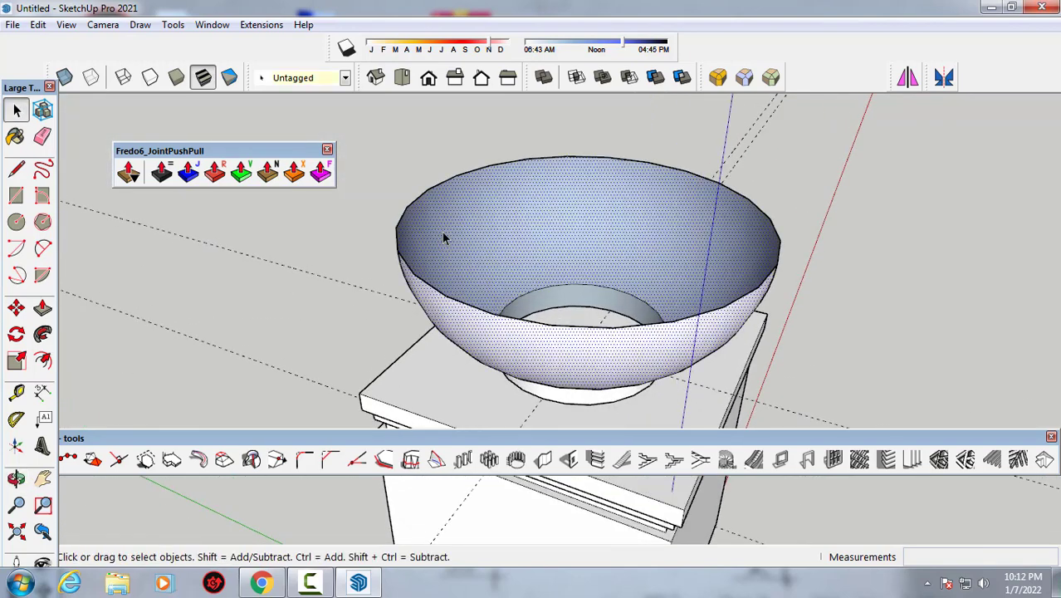
click(187, 171)
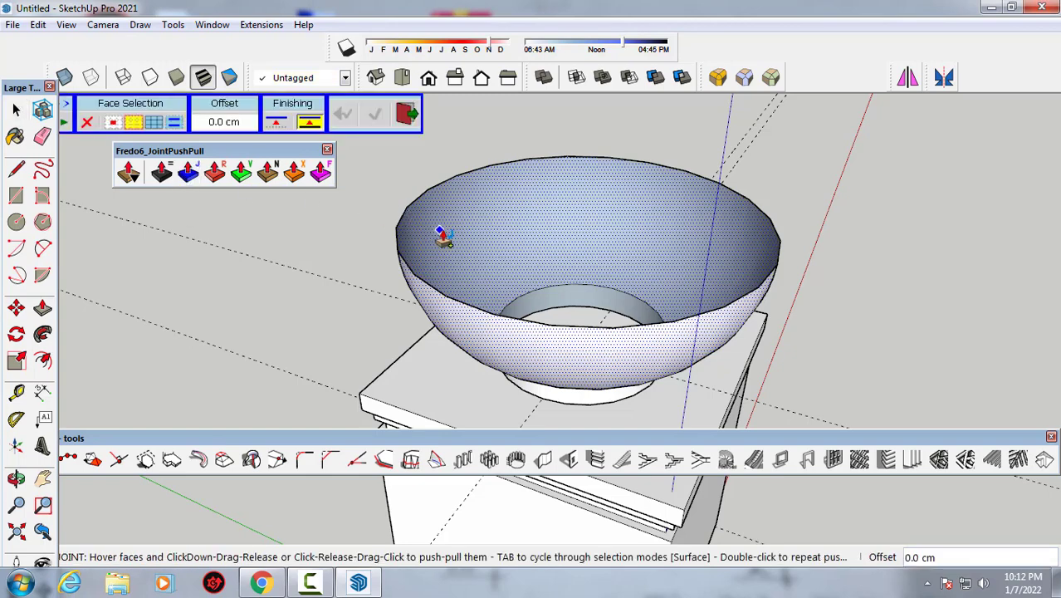
click(446, 235)
text(6)
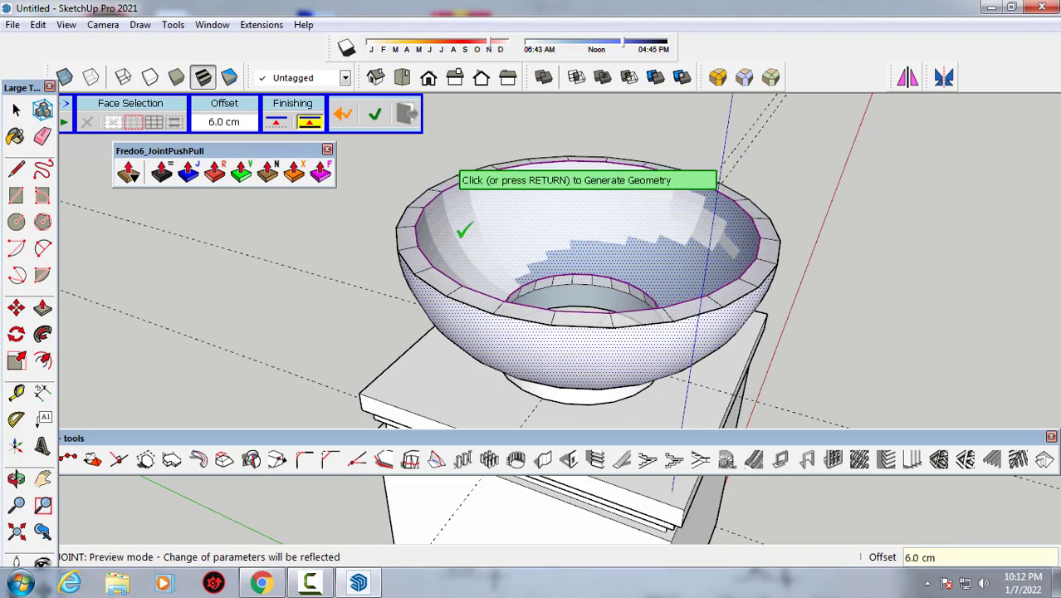
click(375, 125)
mouse_move(450, 340)
middle_down()
mouse_move(296, 358)
mouse_move(280, 350)
mouse_move(350, 255)
mouse_move(388, 179)
mouse_move(414, 367)
middle_up()
click(279, 350)
- Thicken the central hole's wall by 6 cm with Joint Push Pull
scroll(514, 303, up, 3)
scroll(452, 267, up, 3)
scroll(476, 292, up, 2)
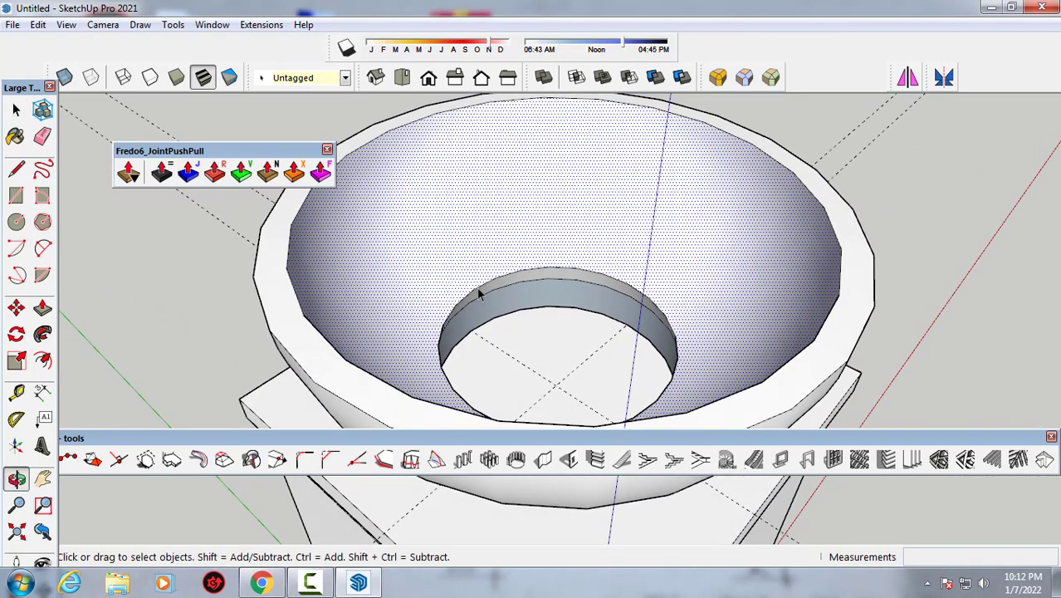
scroll(478, 292, up, 1)
click(512, 303)
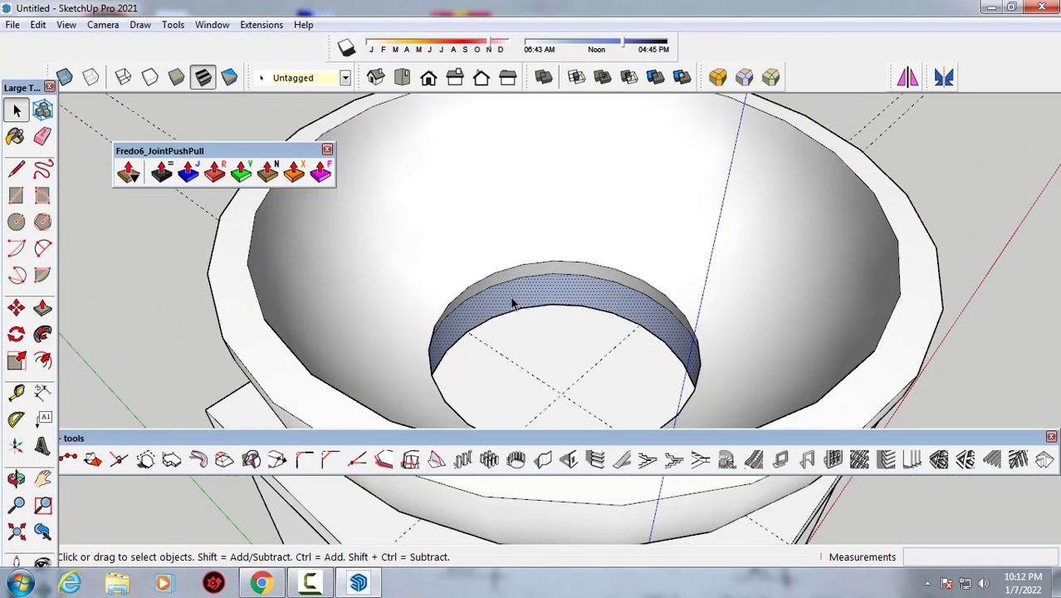
click(214, 172)
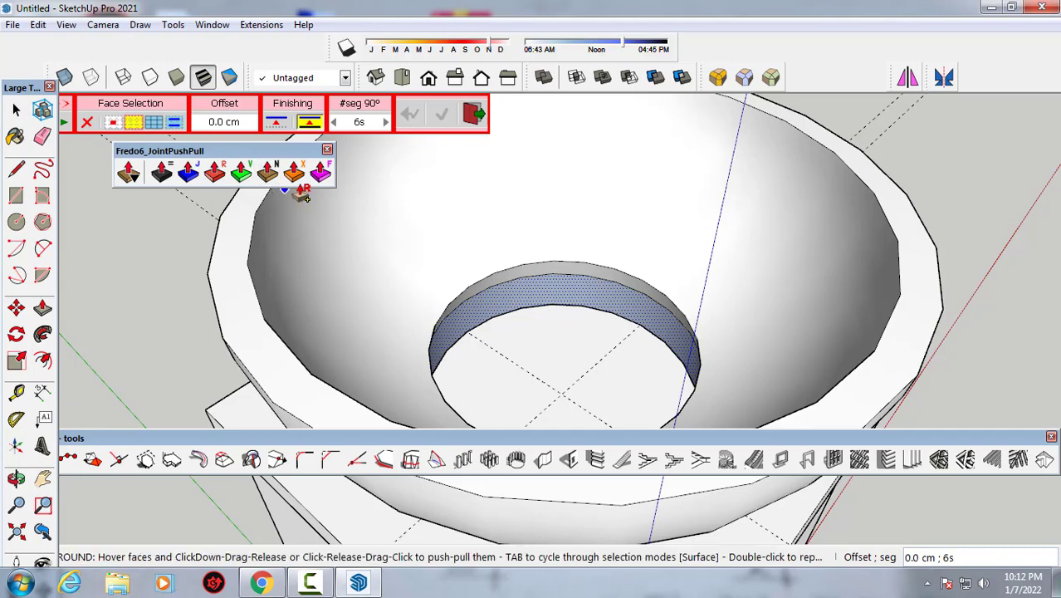
click(188, 172)
click(508, 307)
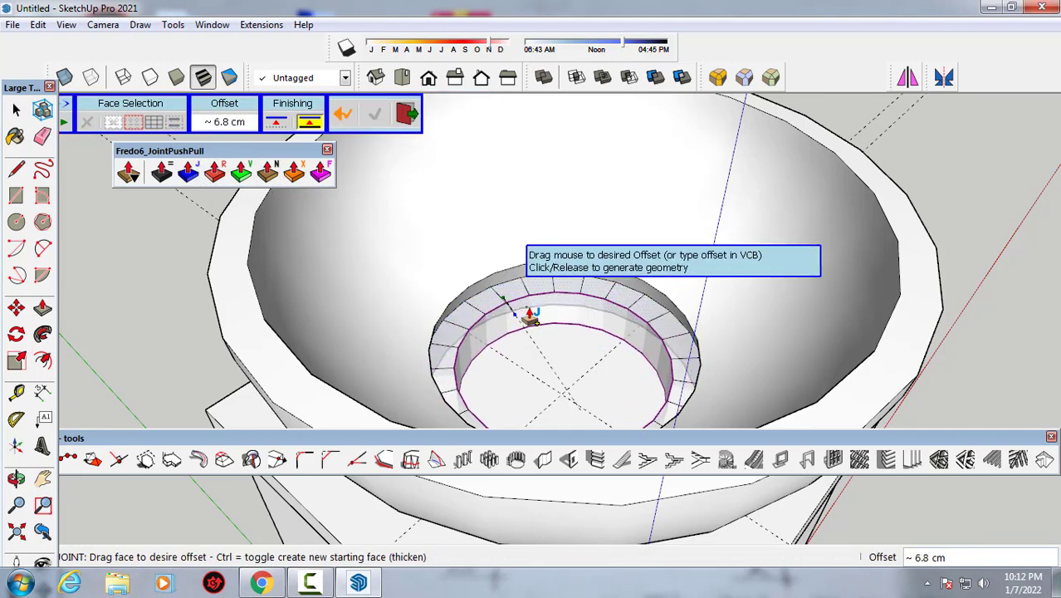
key(Return)
- Reverse the hole wall's faces so they point outward
mouse_move(509, 316)
middle_down()
mouse_move(385, 257)
mouse_move(316, 254)
mouse_move(303, 301)
middle_up()
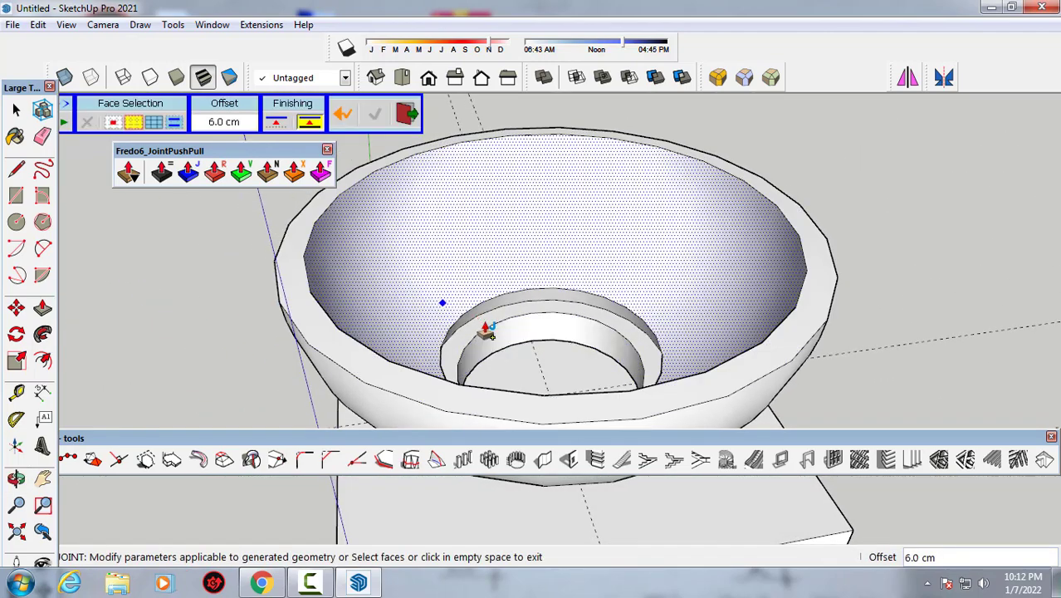
mouse_move(488, 340)
middle_down()
mouse_move(442, 279)
mouse_move(417, 334)
mouse_move(399, 485)
mouse_move(417, 379)
middle_up()
scroll(530, 302, up, 3)
scroll(542, 278, up, 2)
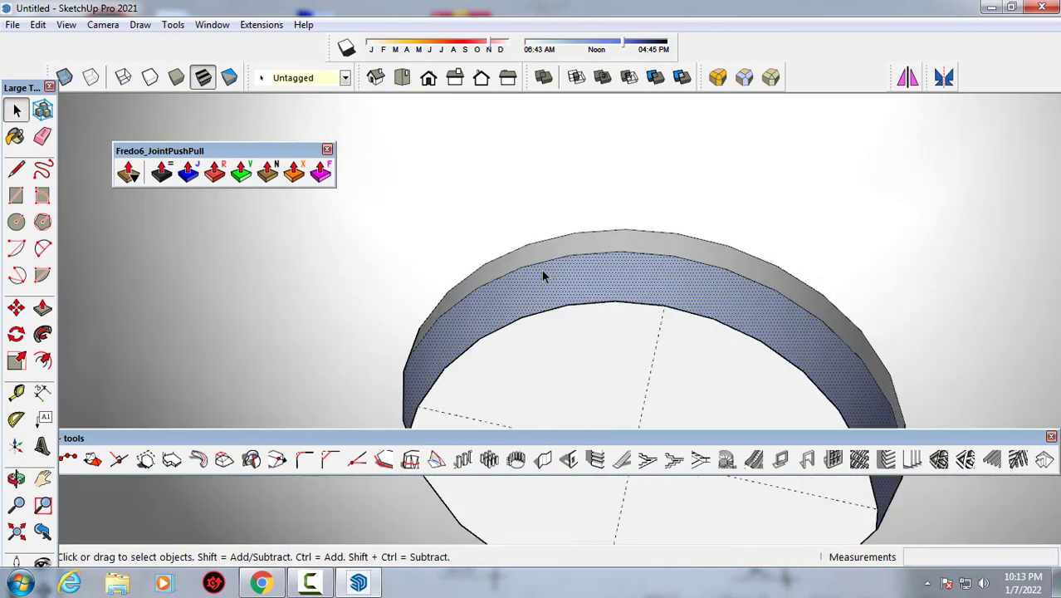
scroll(543, 264, down, 2)
scroll(553, 280, down, 3)
mouse_move(553, 280)
middle_down()
mouse_move(696, 274)
mouse_move(516, 293)
mouse_move(591, 284)
middle_up()
right_click(591, 283)
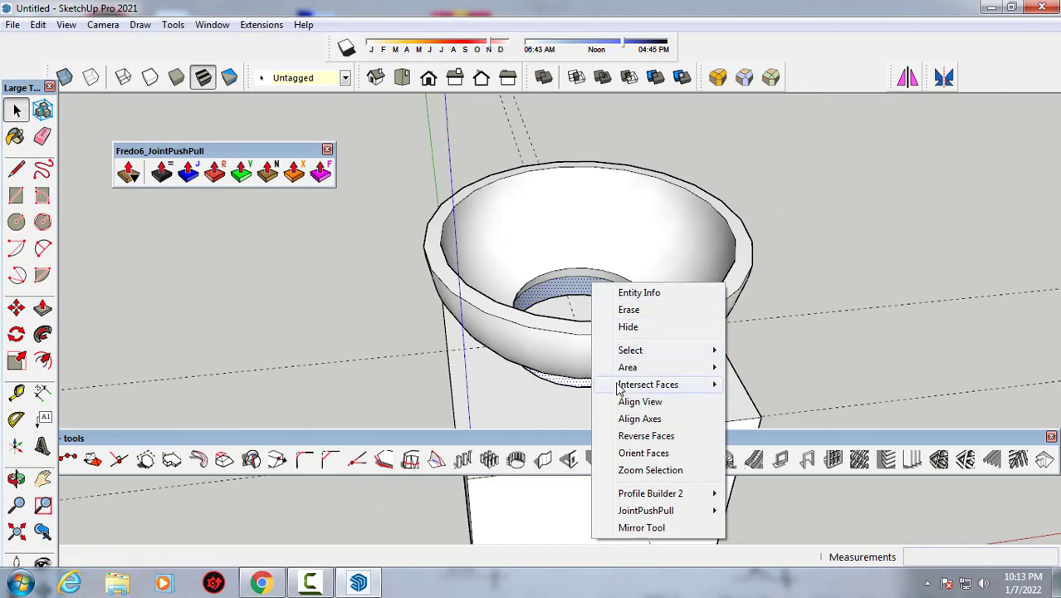
click(644, 434)
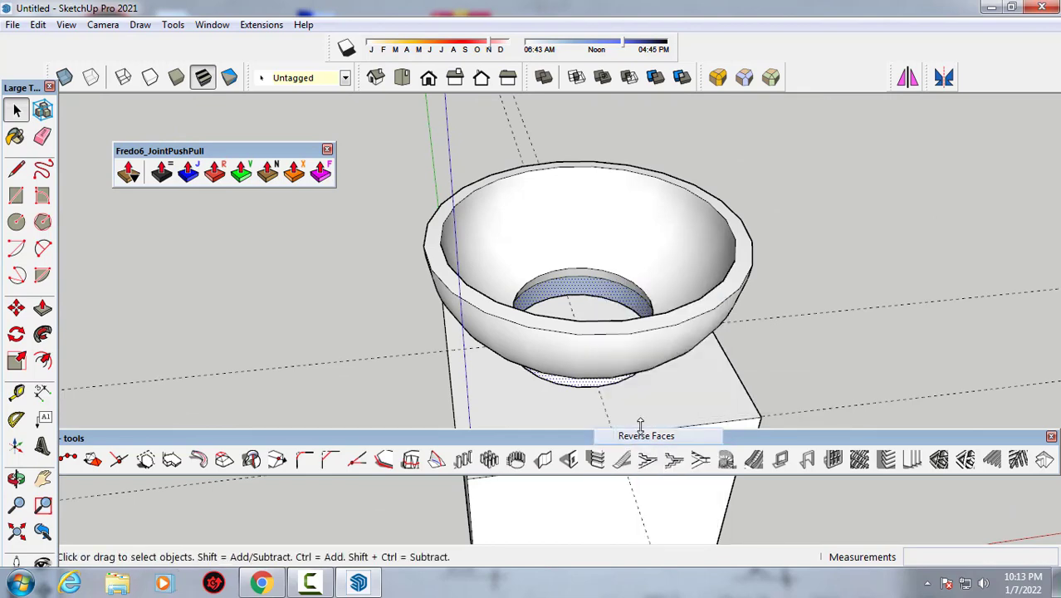
mouse_move(640, 424)
middle_down()
mouse_move(492, 362)
mouse_move(569, 328)
mouse_move(384, 303)
mouse_move(466, 366)
mouse_move(506, 350)
mouse_move(366, 266)
mouse_move(686, 362)
mouse_move(757, 395)
middle_up()
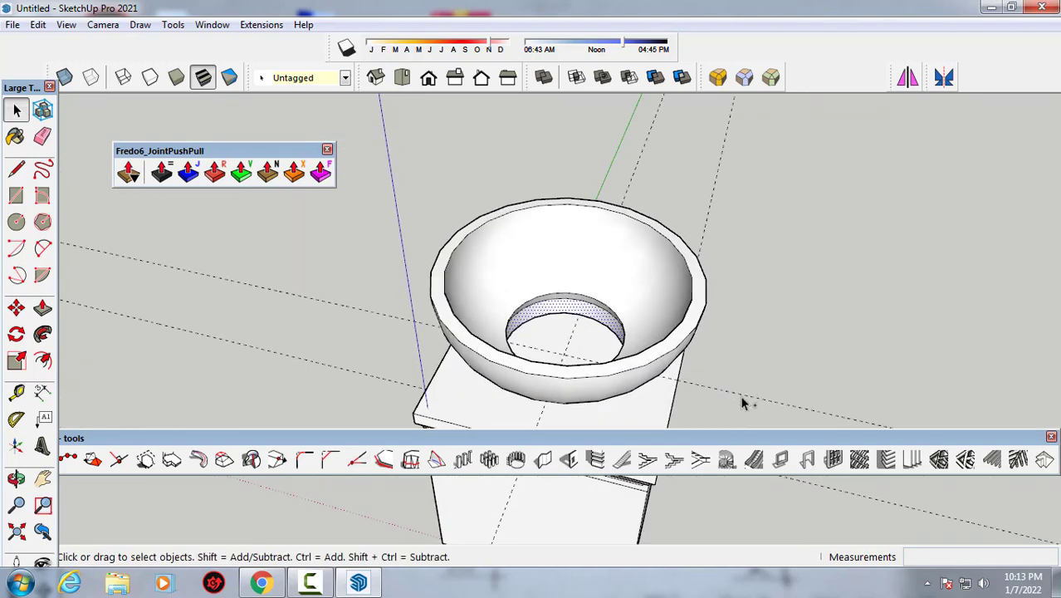
mouse_move(753, 360)
middle_down()
mouse_move(540, 343)
mouse_move(344, 281)
mouse_move(426, 249)
mouse_move(765, 228)
middle_up()
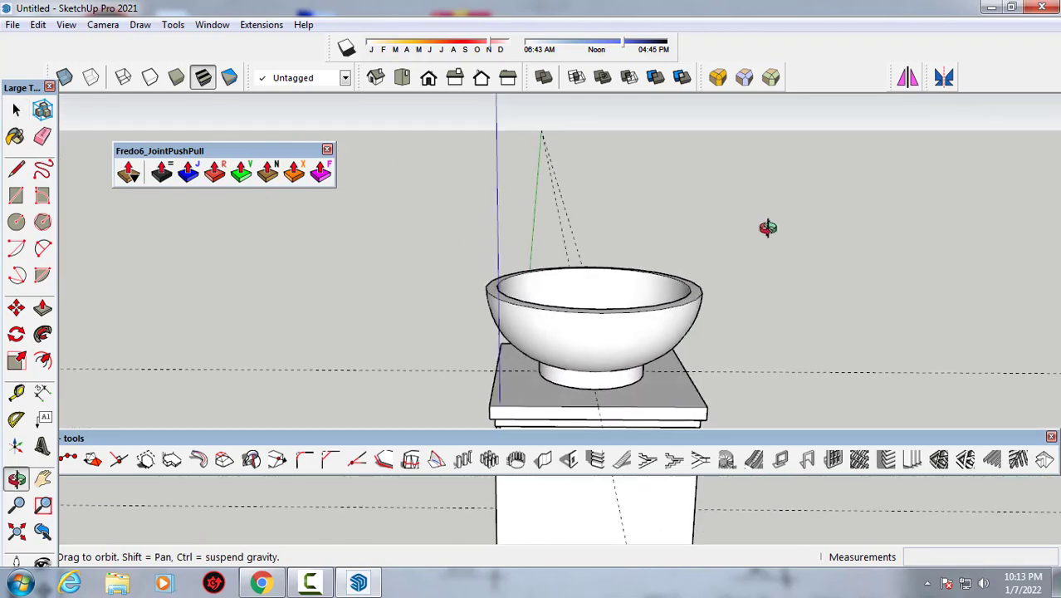
- Paint the whole bowl with the Concrete Aggregate Smoke material
mouse_move(768, 270)
middle_down()
mouse_move(675, 332)
mouse_move(459, 254)
mouse_move(419, 260)
mouse_move(292, 239)
mouse_move(464, 254)
mouse_move(568, 227)
mouse_move(666, 237)
mouse_move(485, 301)
mouse_move(712, 270)
mouse_move(467, 277)
mouse_move(405, 261)
middle_up()
scroll(473, 265, up, 2)
scroll(481, 274, up, 2)
scroll(488, 282, up, 2)
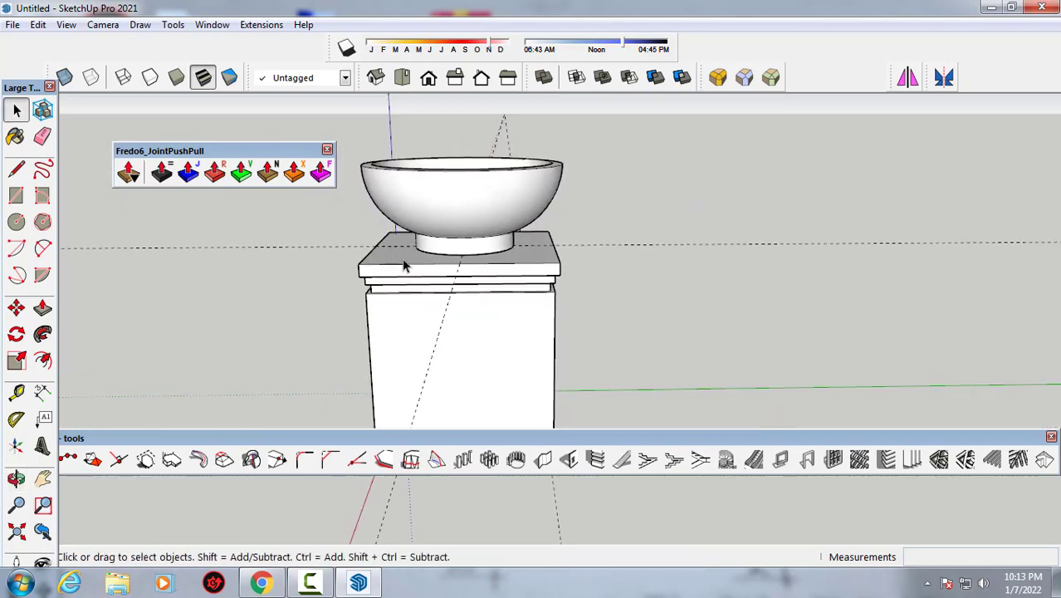
scroll(463, 203, up, 2)
triple_click(477, 196)
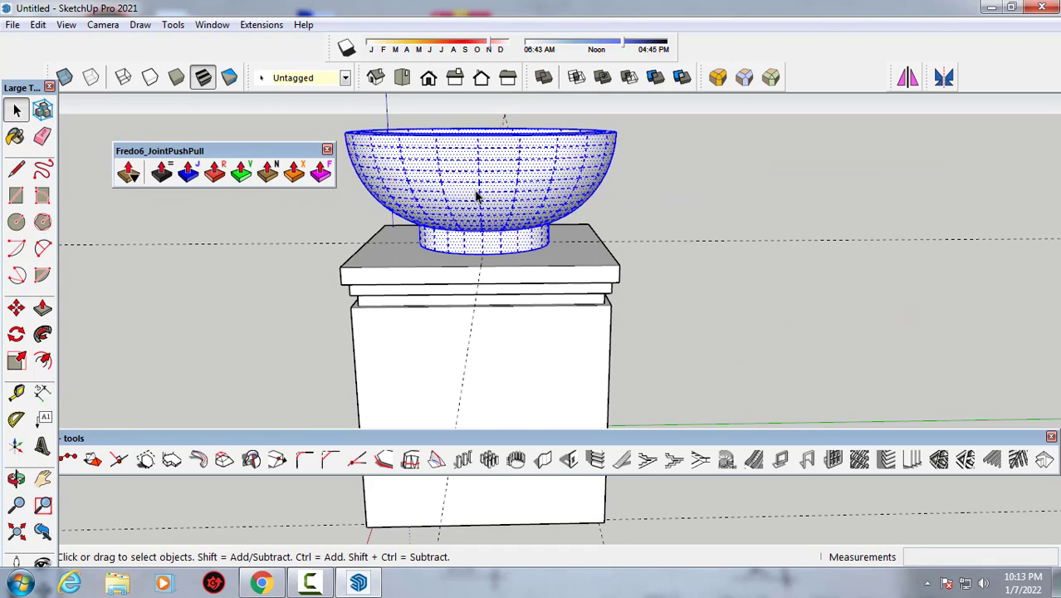
click(213, 24)
mouse_move(249, 43)
click(402, 43)
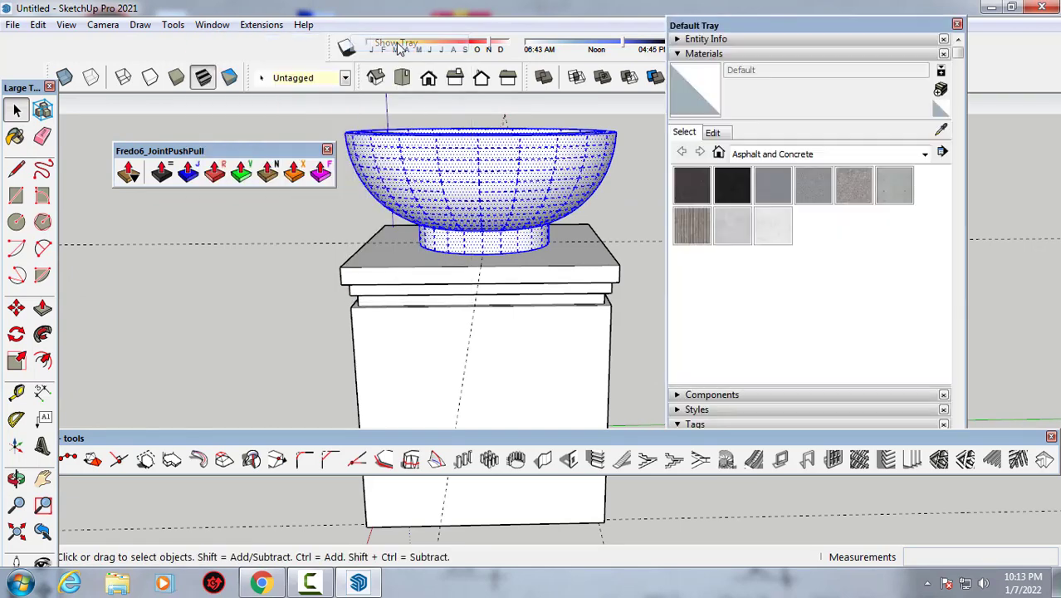
click(895, 186)
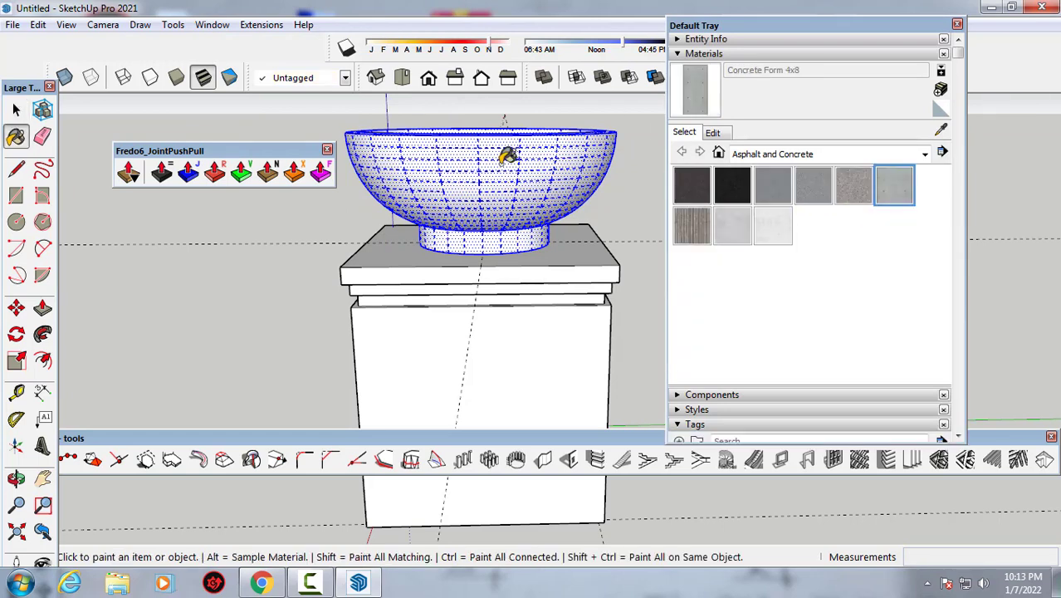
click(847, 193)
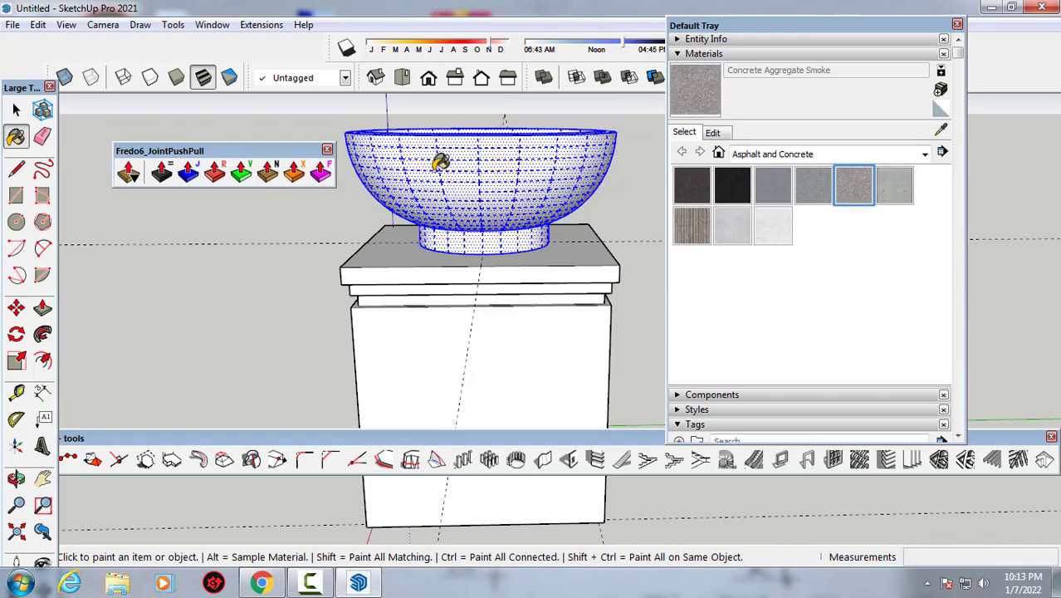
click(438, 161)
middle_drag(438, 161, 464, 184)
- Select the entire bowl and its foot and make them a group
key(space)
click(288, 249)
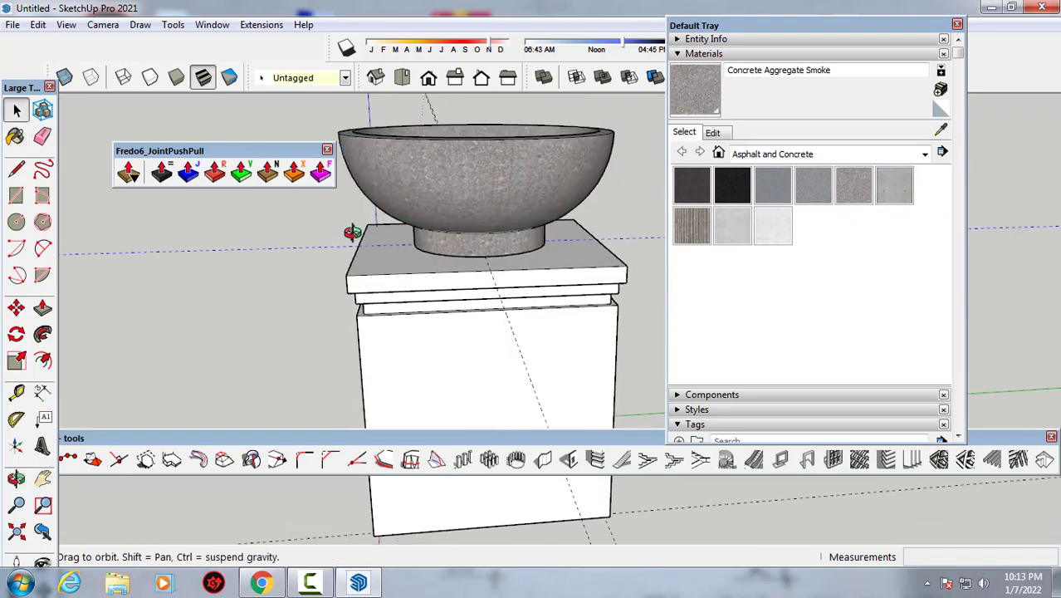
mouse_move(288, 250)
middle_down()
mouse_move(513, 156)
mouse_move(457, 190)
middle_up()
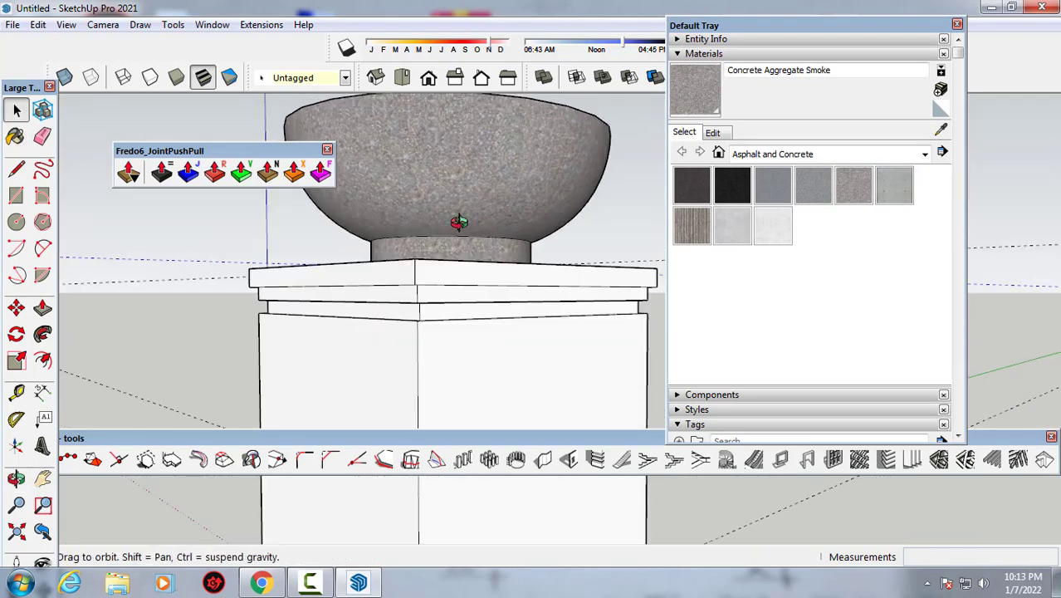
triple_click(457, 190)
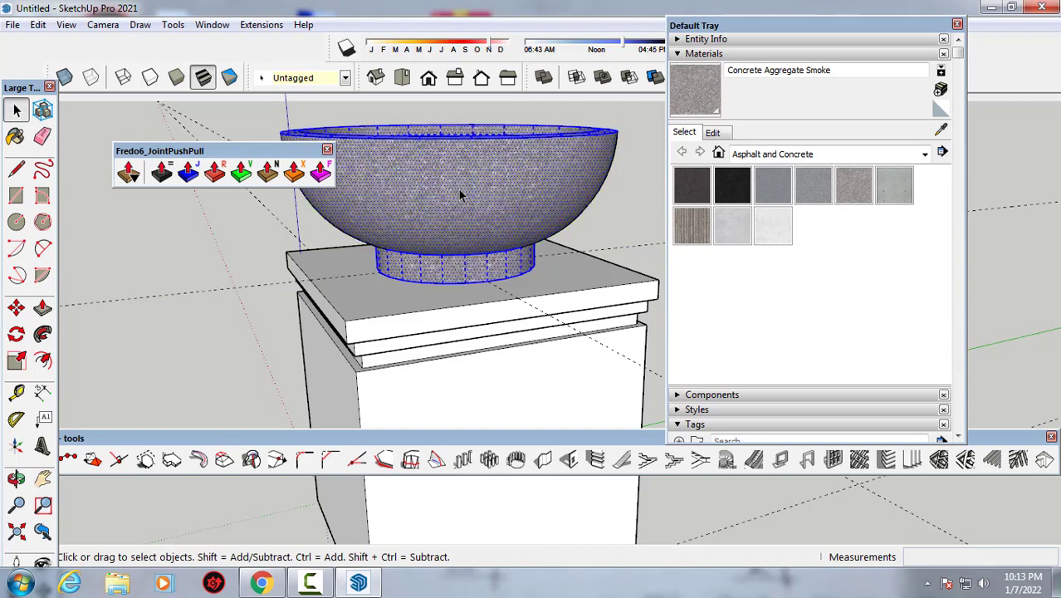
right_click(459, 190)
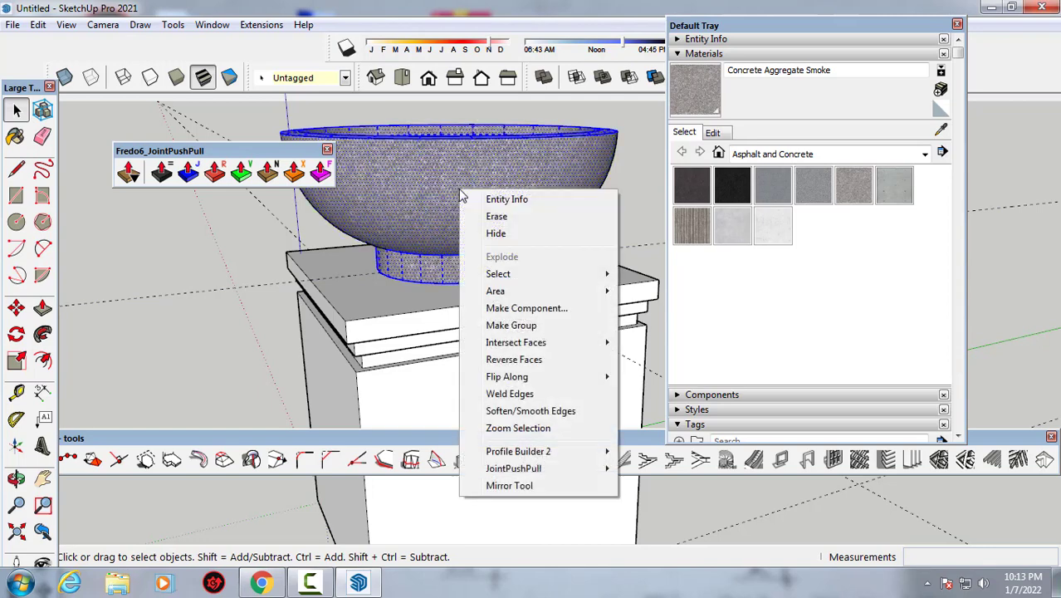
click(502, 325)
scroll(308, 360, down, 3)
click(308, 360)
mouse_move(408, 338)
middle_down()
mouse_move(474, 366)
mouse_move(458, 367)
mouse_move(476, 355)
mouse_move(379, 356)
mouse_move(447, 355)
mouse_move(432, 348)
middle_up()
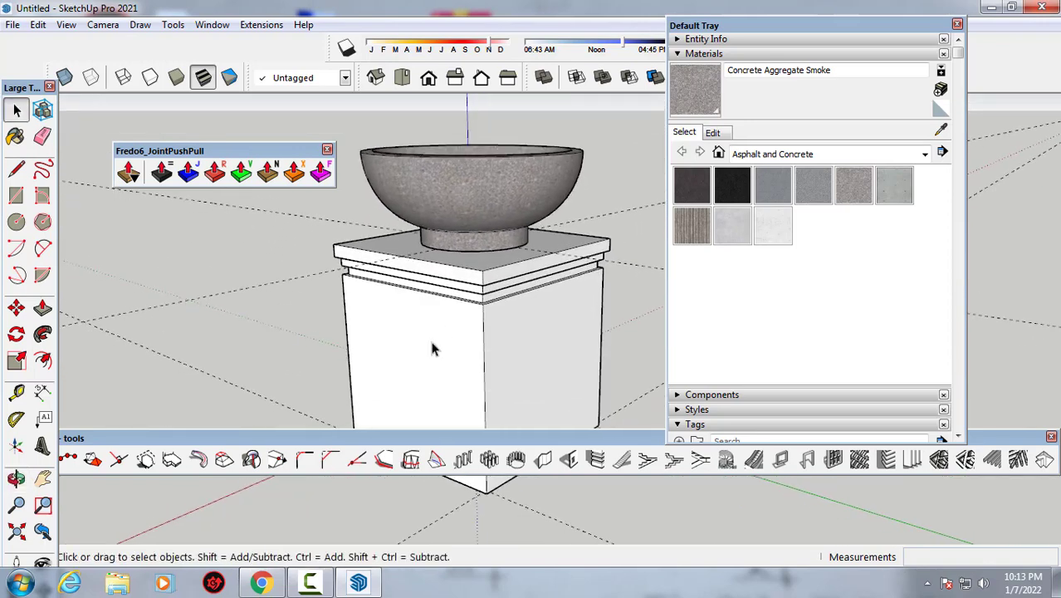
- In a new Chrome tab, search Google for 'texture batu alam'
click(262, 580)
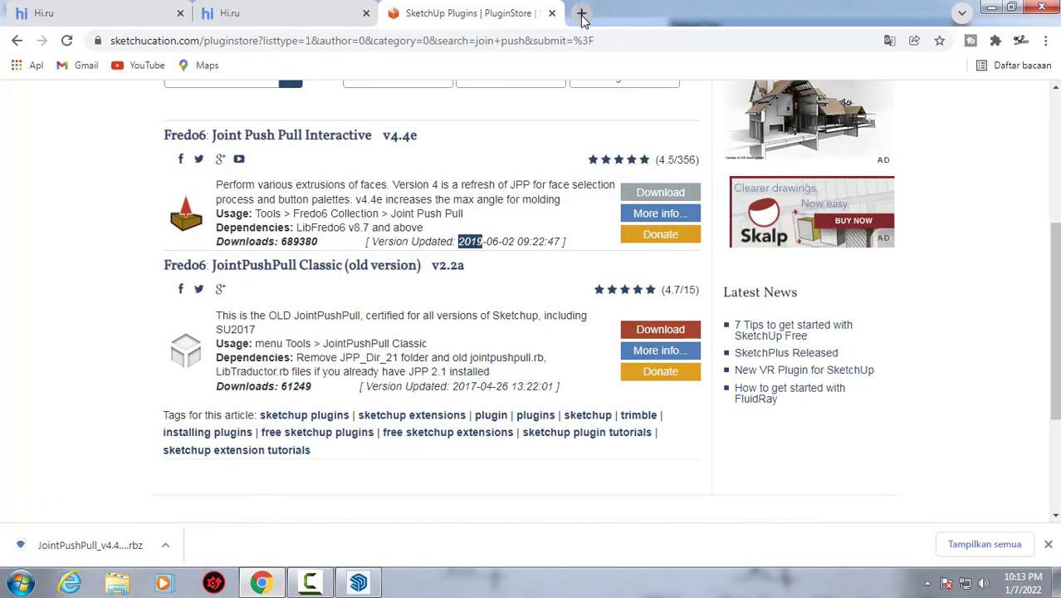
click(582, 15)
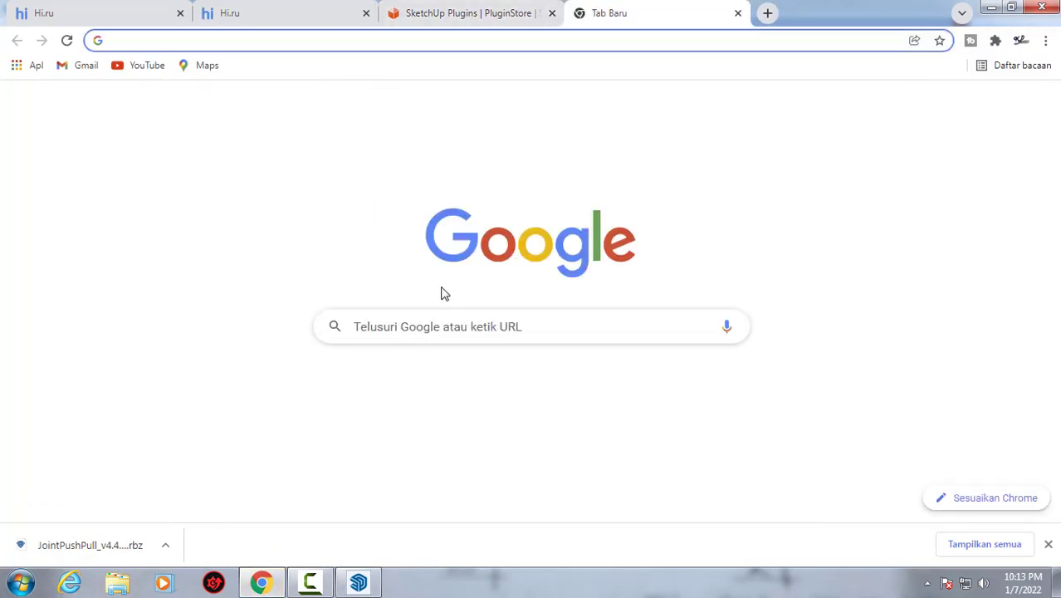
click(451, 327)
text(tex)
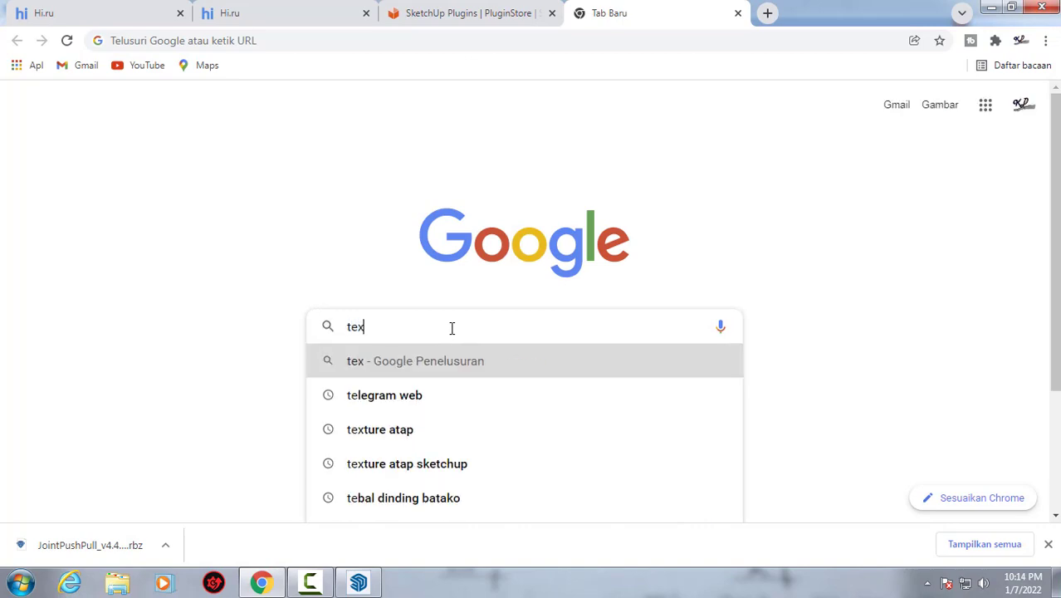
text(ture)
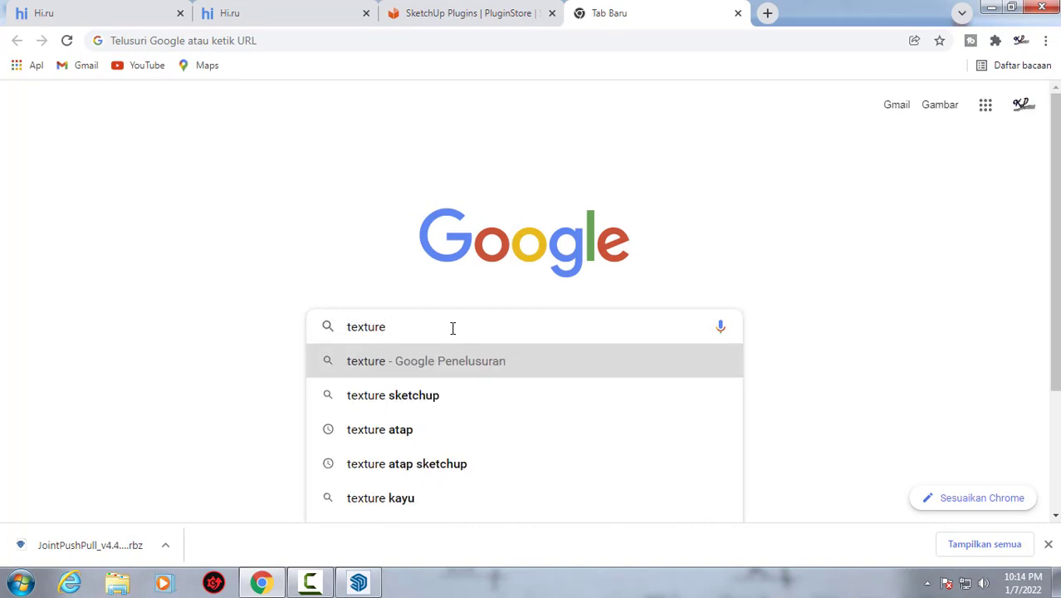
text( bat)
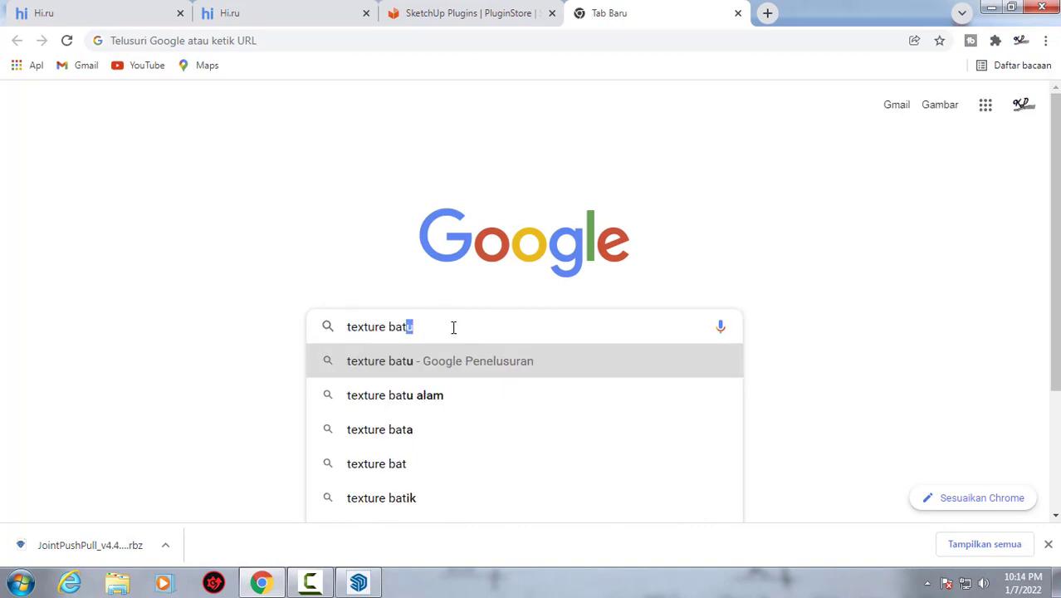
click(412, 396)
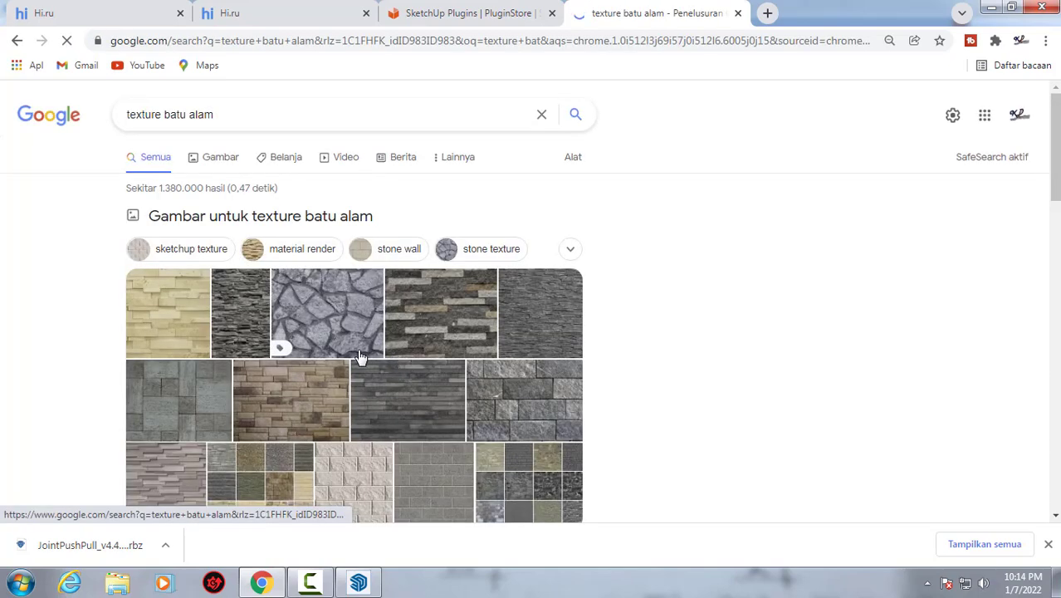
- Refine the search to 'texture batu alam acak' and show the image results
click(249, 116)
text(a)
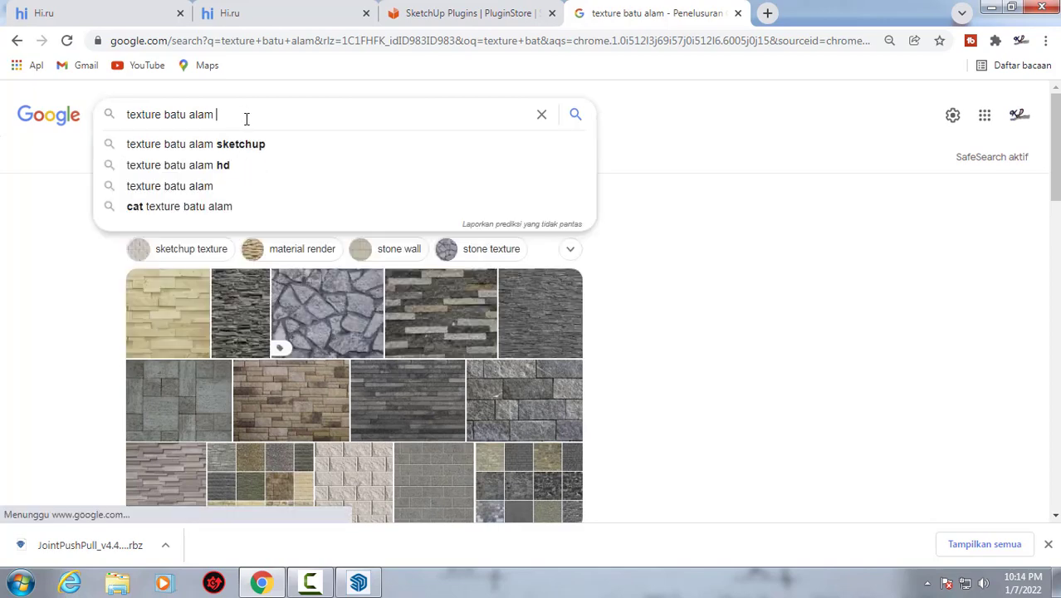
text(cak)
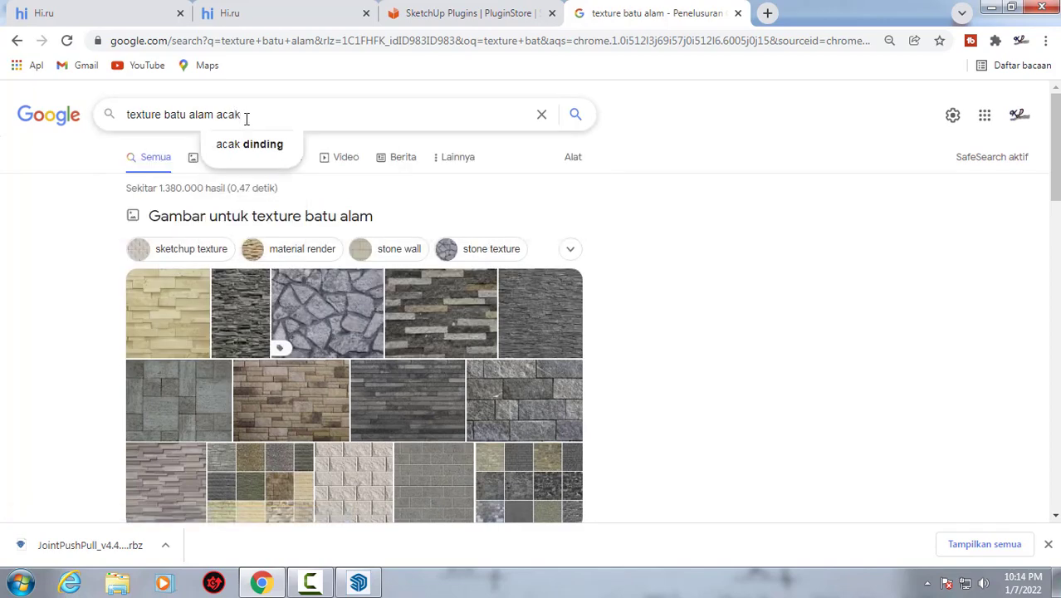
key(Return)
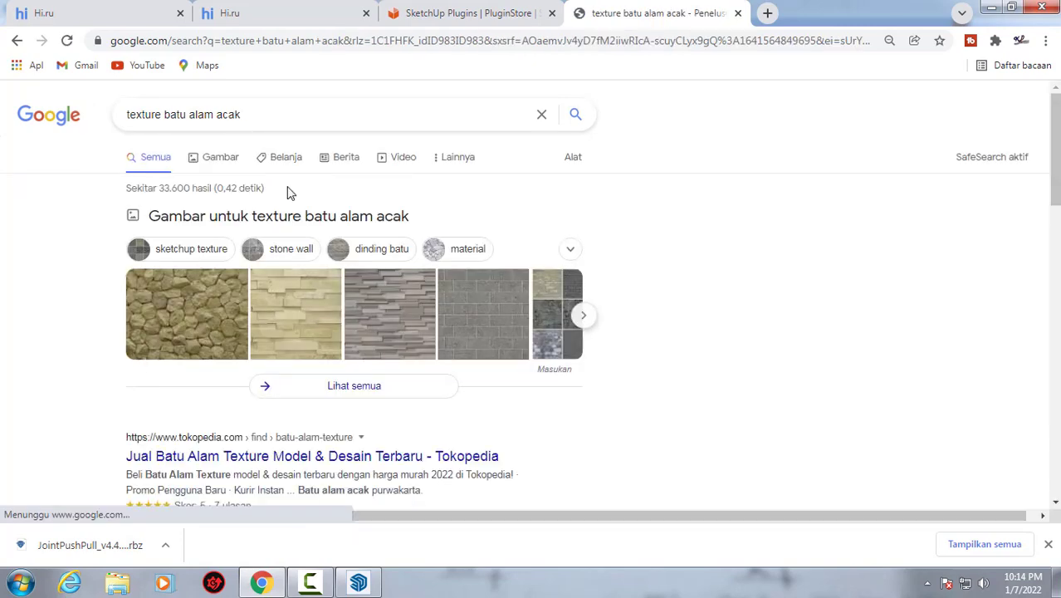
click(220, 157)
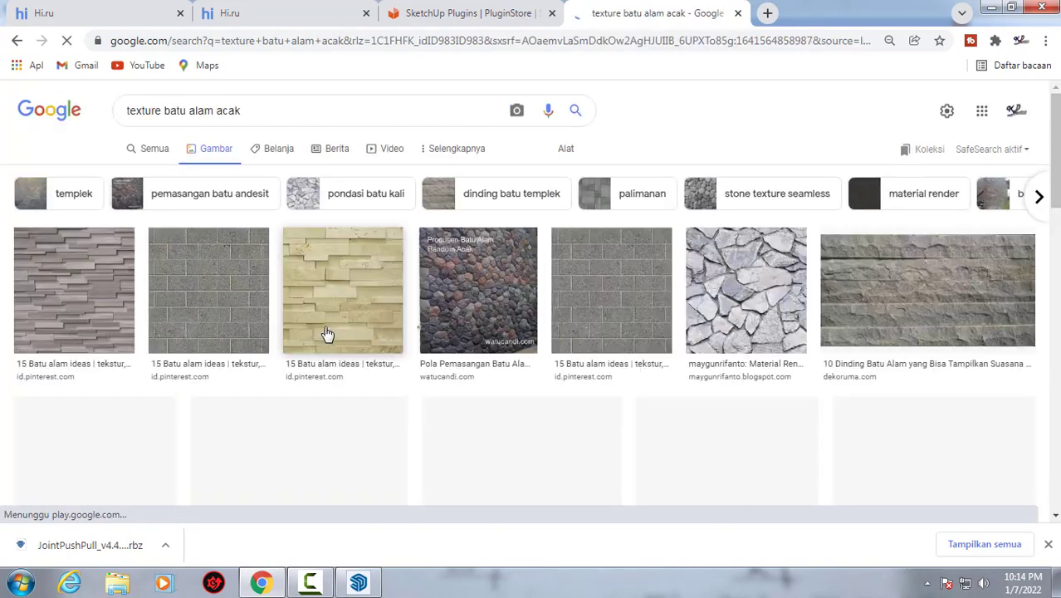
- Refine the image search to 'texture batu alam acak templek'
scroll(339, 343, down, 2)
scroll(345, 345, down, 2)
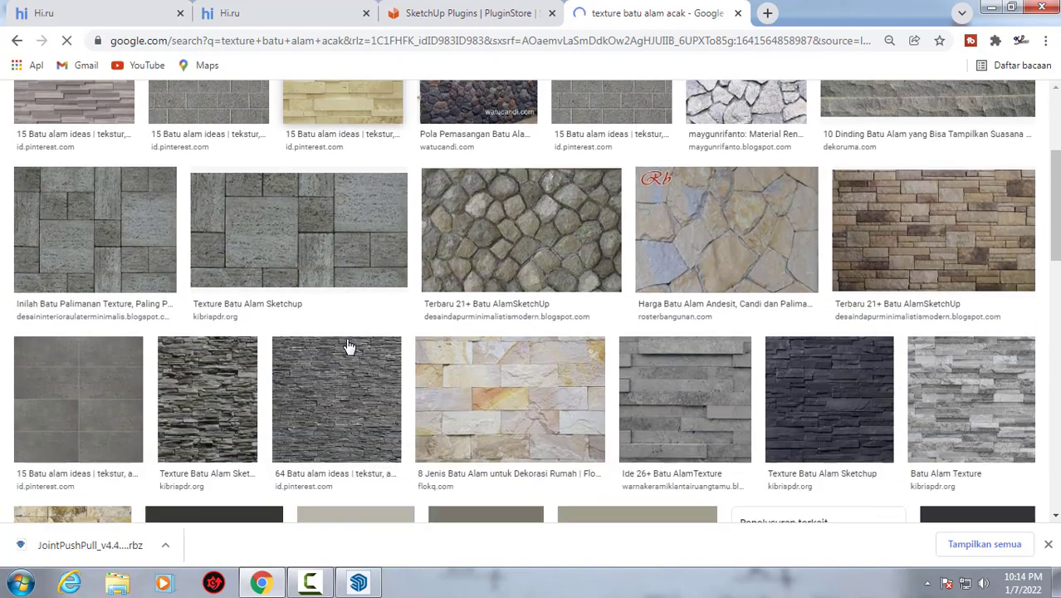
scroll(350, 347, down, 3)
scroll(354, 348, down, 3)
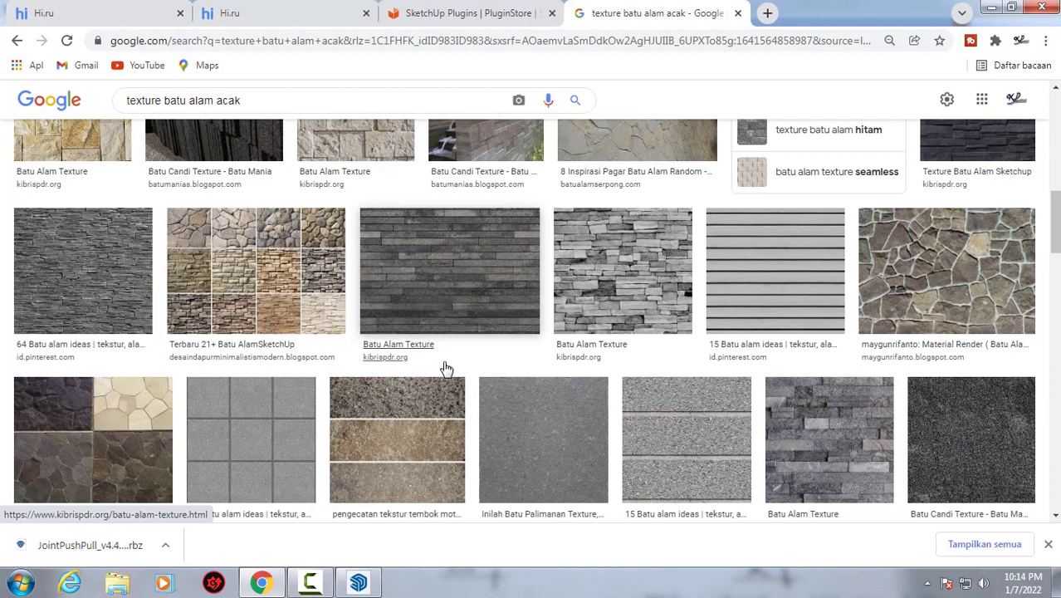
scroll(373, 307, up, 3)
scroll(291, 183, up, 3)
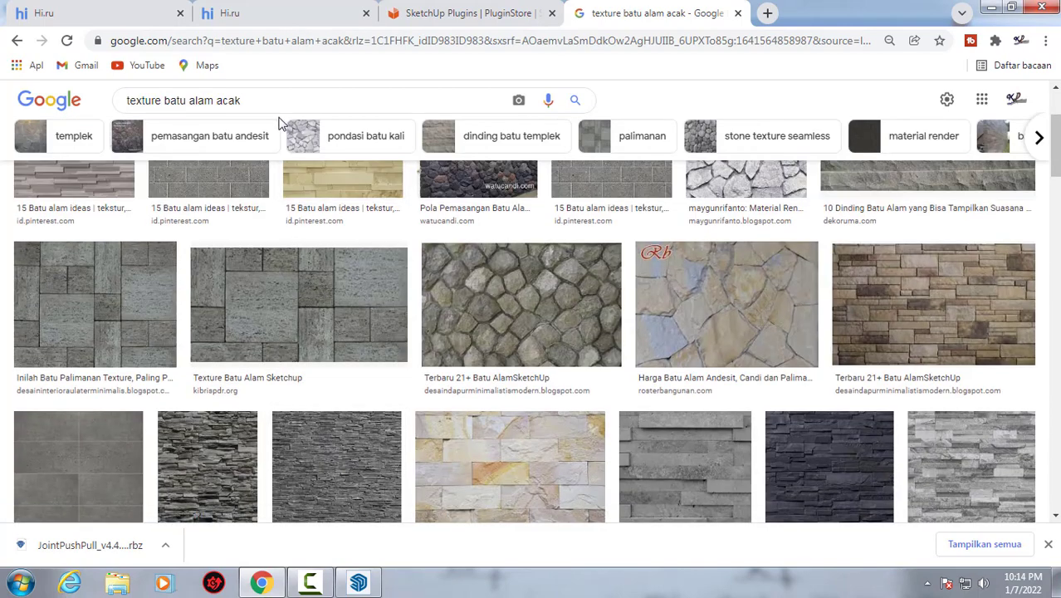
click(241, 101)
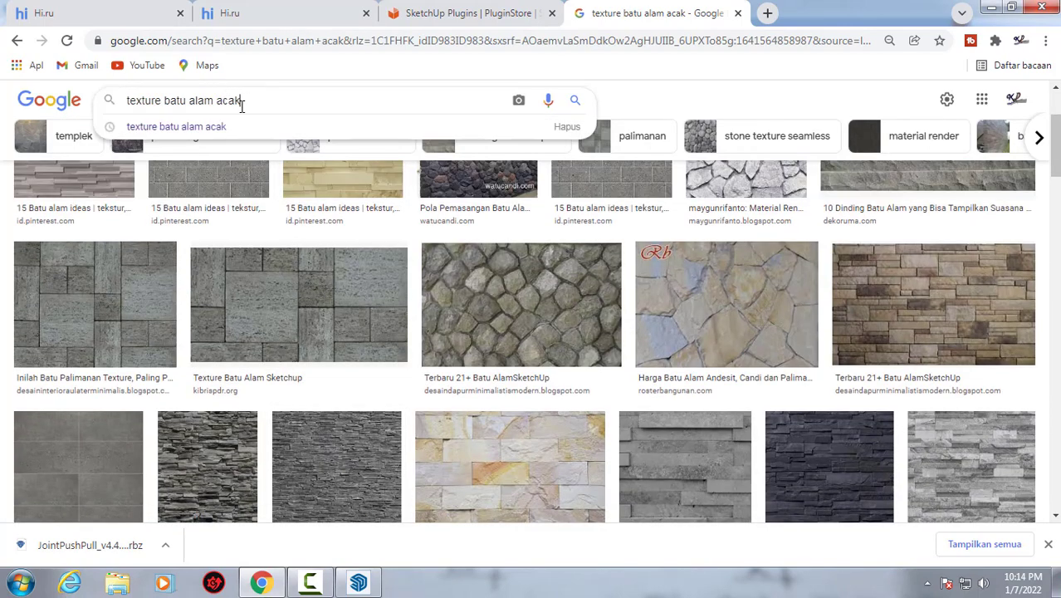
text( templek)
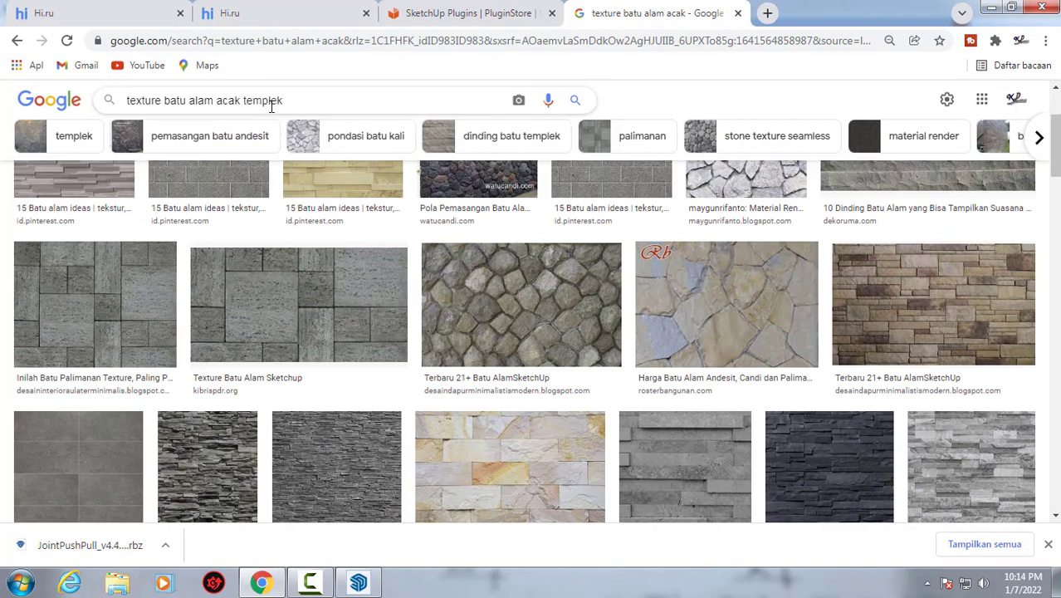
key(Return)
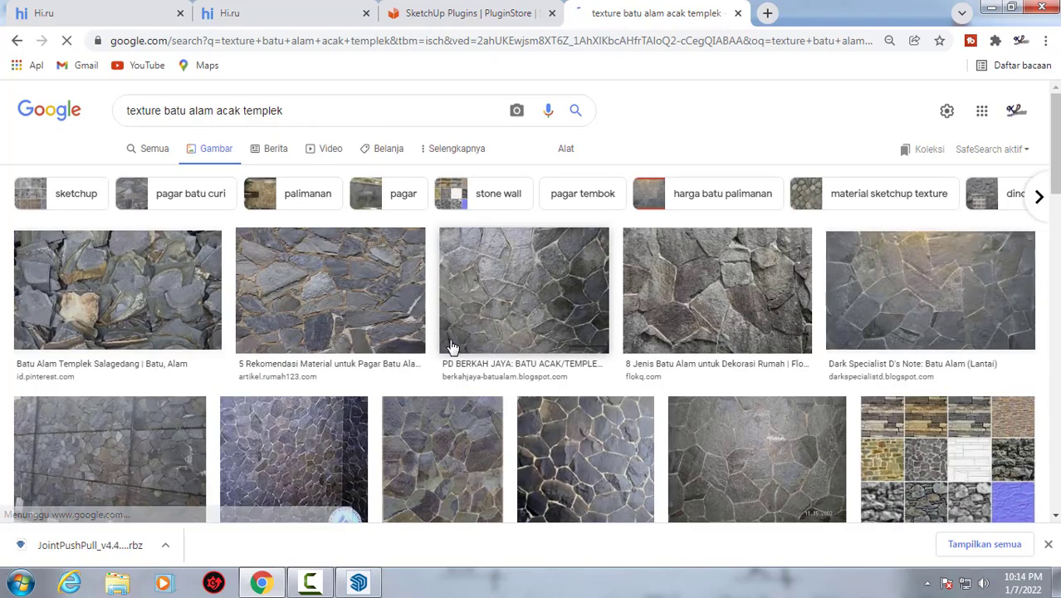
- Open the preview of the 'batu templek – Jayawan' stone image
scroll(510, 365, down, 1)
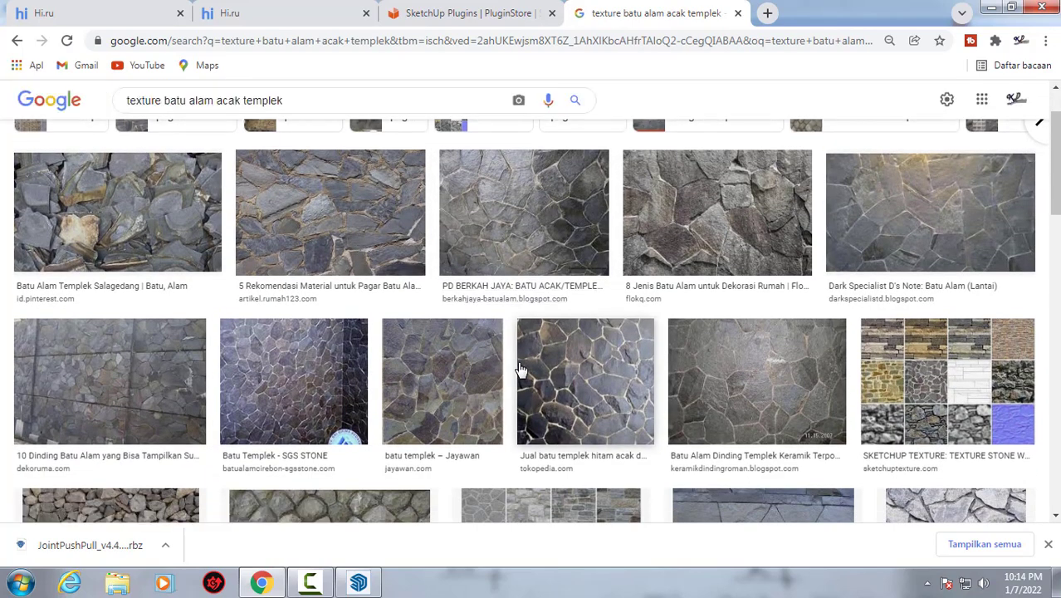
click(429, 375)
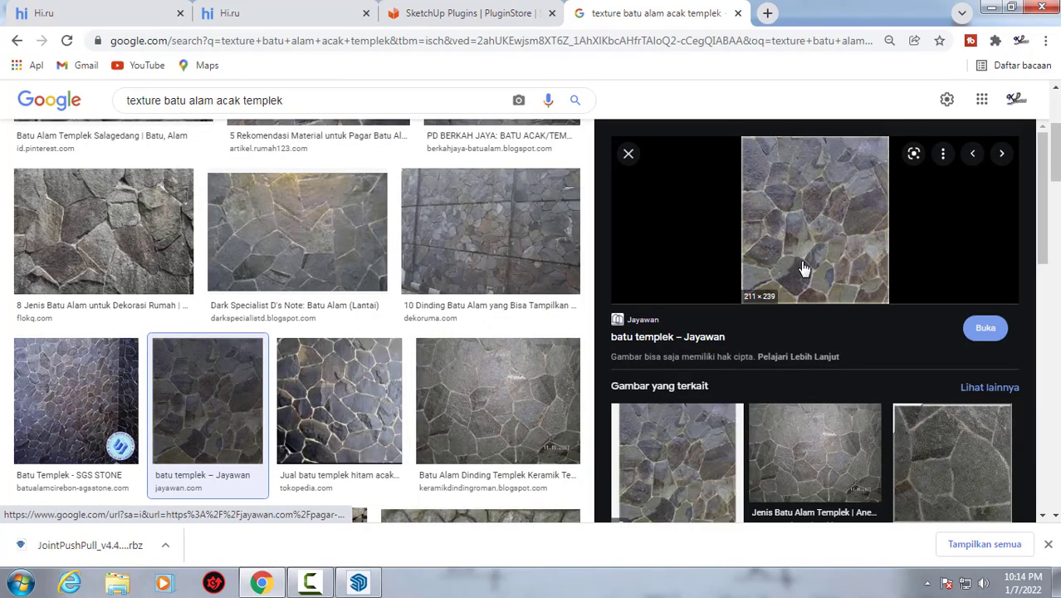
scroll(798, 283, down, 1)
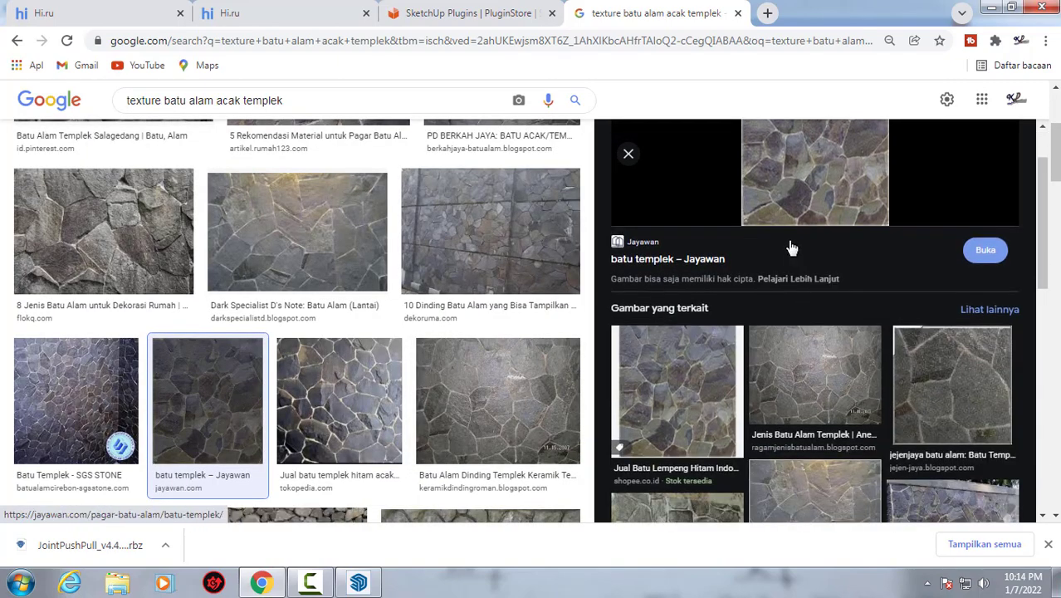
scroll(790, 241, up, 1)
scroll(795, 225, up, 1)
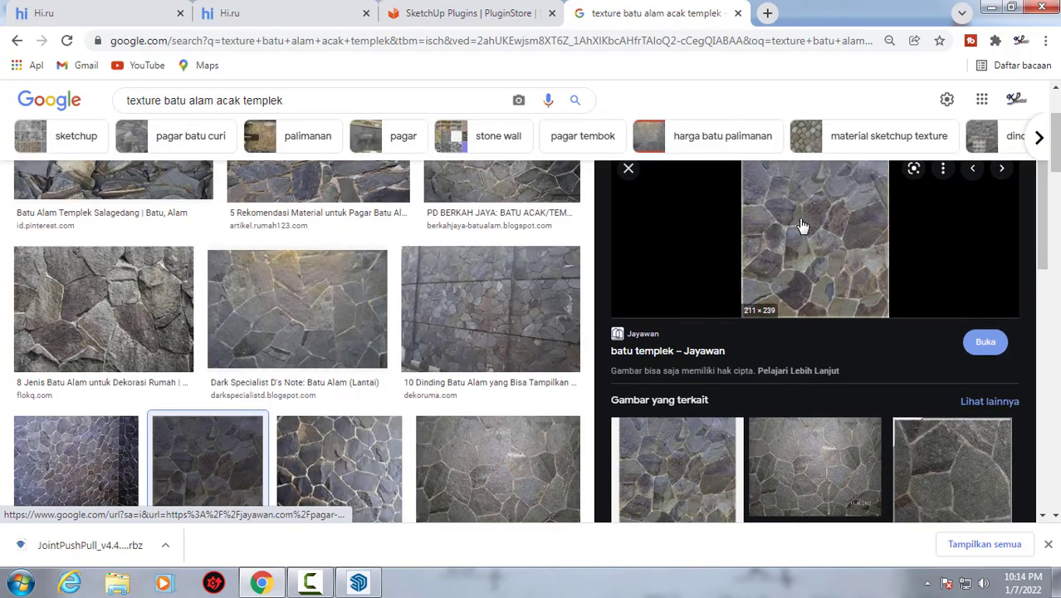
- Save the stone image as batu-templek.jpg in the tetxture sketchup folder
right_click(801, 226)
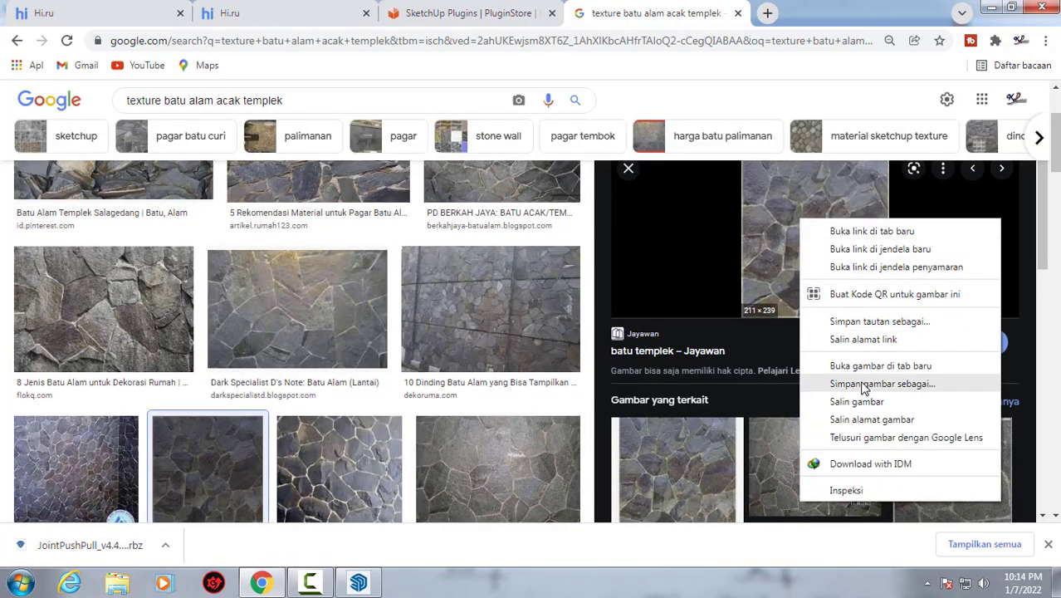
click(863, 387)
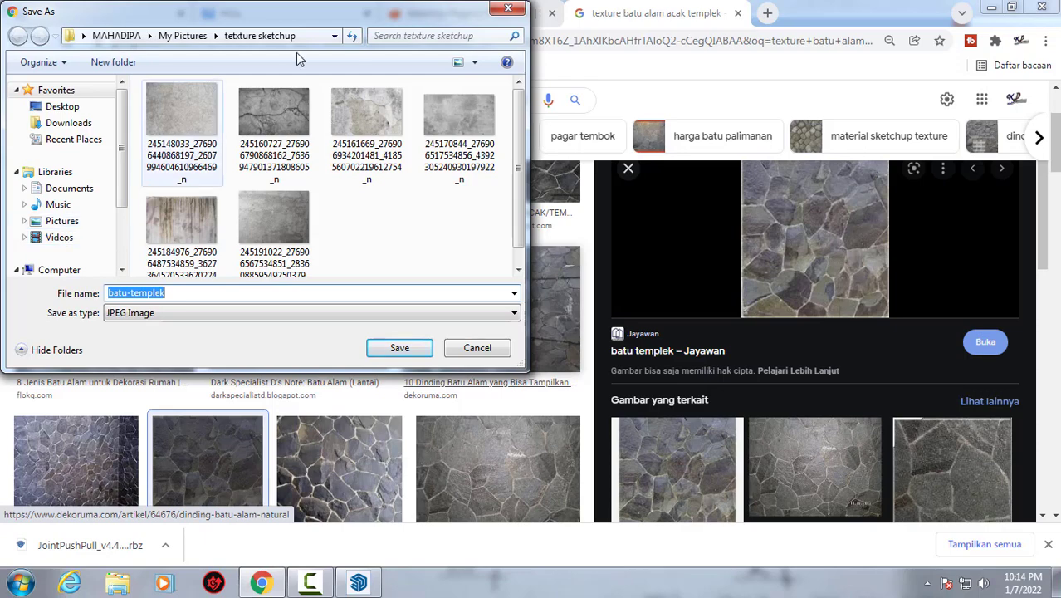
click(260, 39)
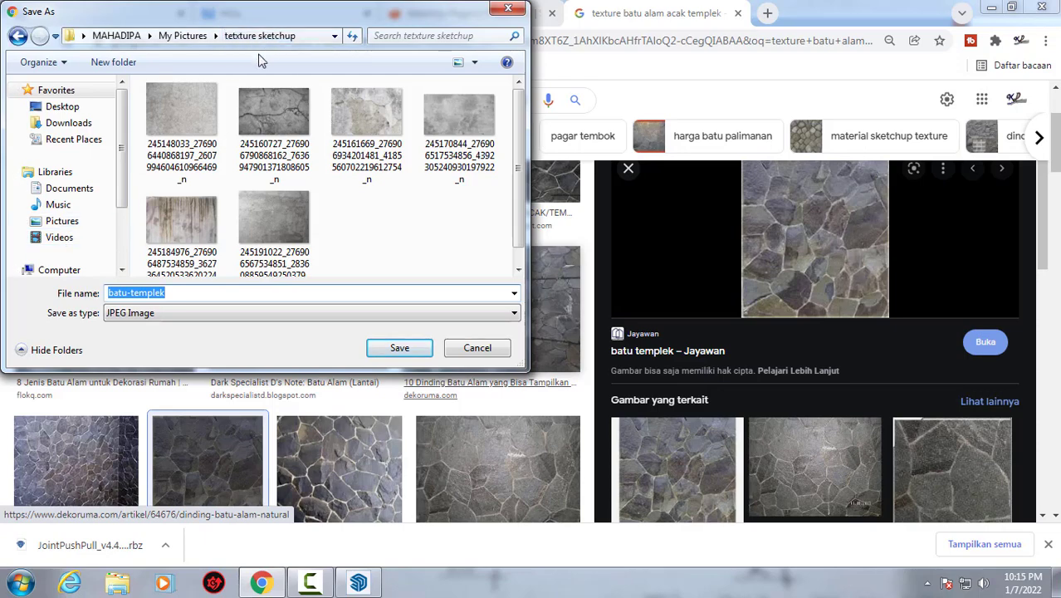
click(396, 348)
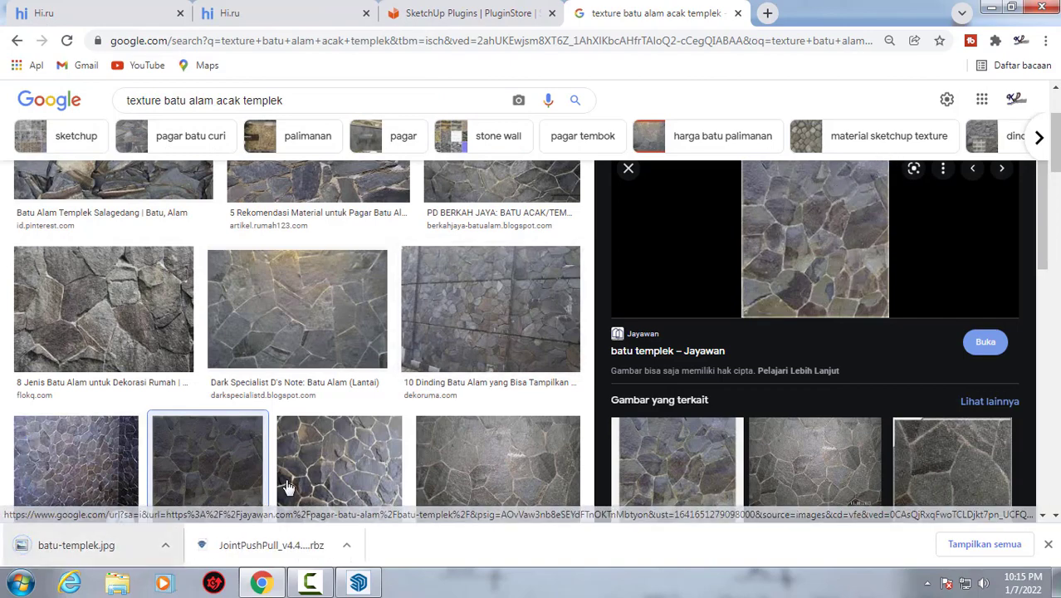
- Minimize Chrome to bring back the SketchUp model of the bowl on its pedestal
click(990, 7)
mouse_move(571, 225)
middle_down()
mouse_move(462, 286)
mouse_move(434, 235)
middle_up()
scroll(462, 258, down, 2)
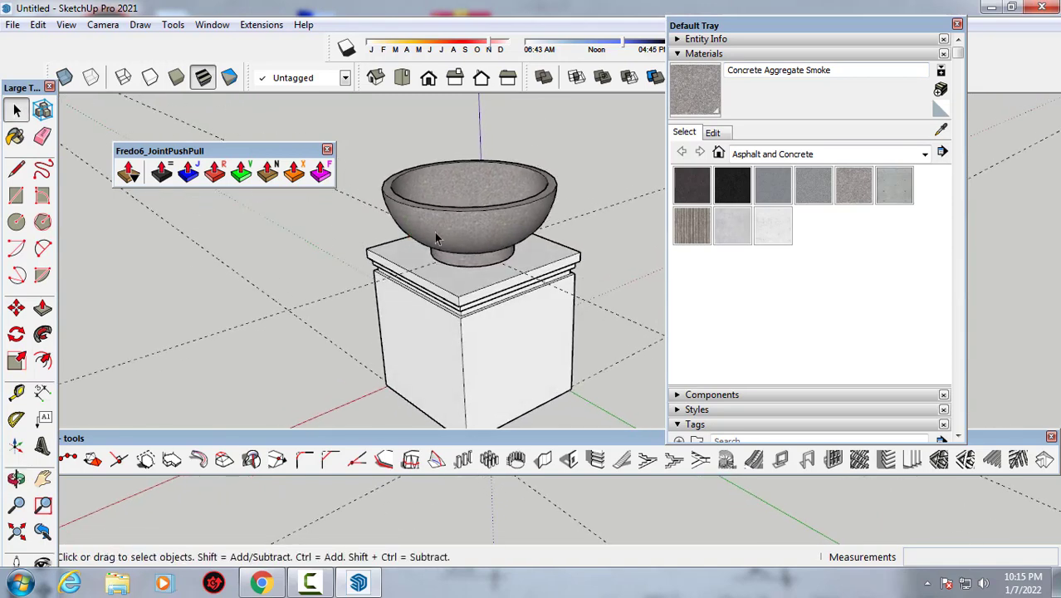
- Orbit in closer and open the pedestal box group for editing
mouse_move(324, 255)
middle_down()
mouse_move(311, 208)
mouse_move(311, 230)
middle_up()
scroll(315, 233, up, 1)
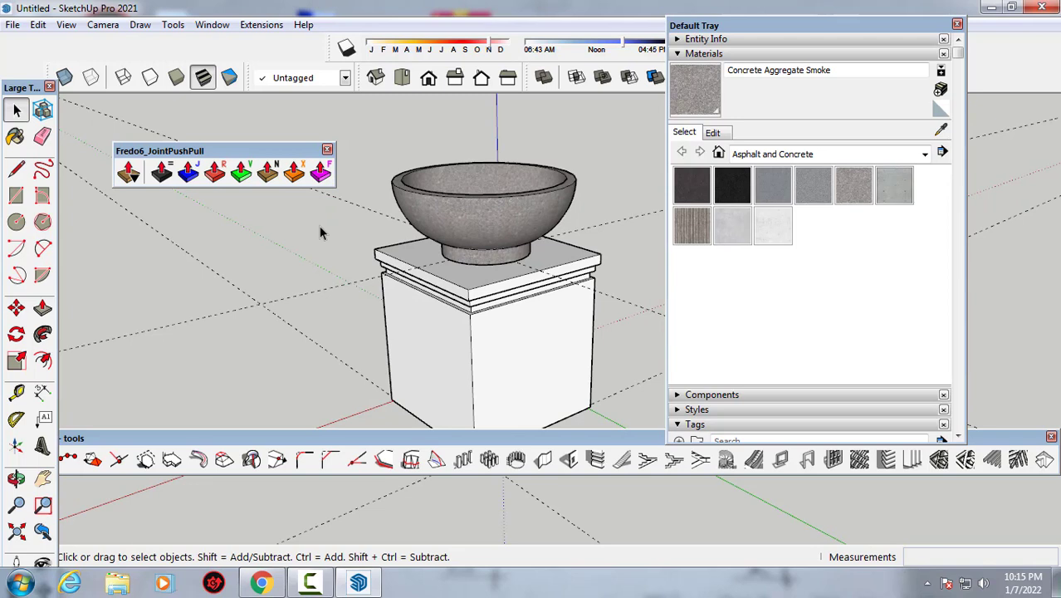
mouse_move(486, 341)
middle_down()
mouse_move(500, 350)
mouse_move(379, 327)
middle_up()
scroll(507, 355, up, 2)
click(510, 366)
double_click(387, 321)
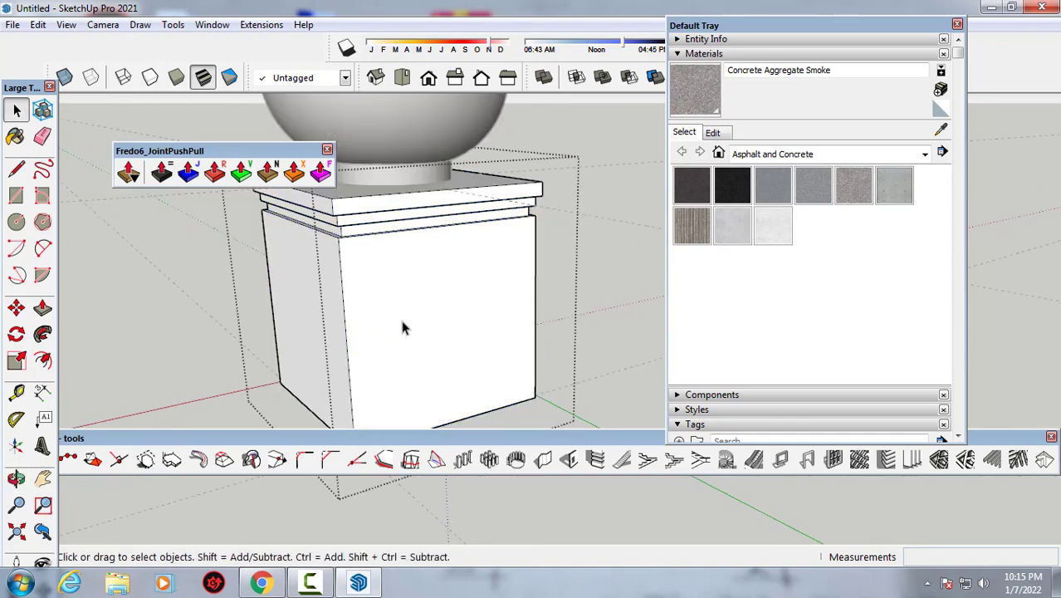
- Import batu-templek.jpg from Pictures > tetxture sketchup as a JPEG texture
click(13, 25)
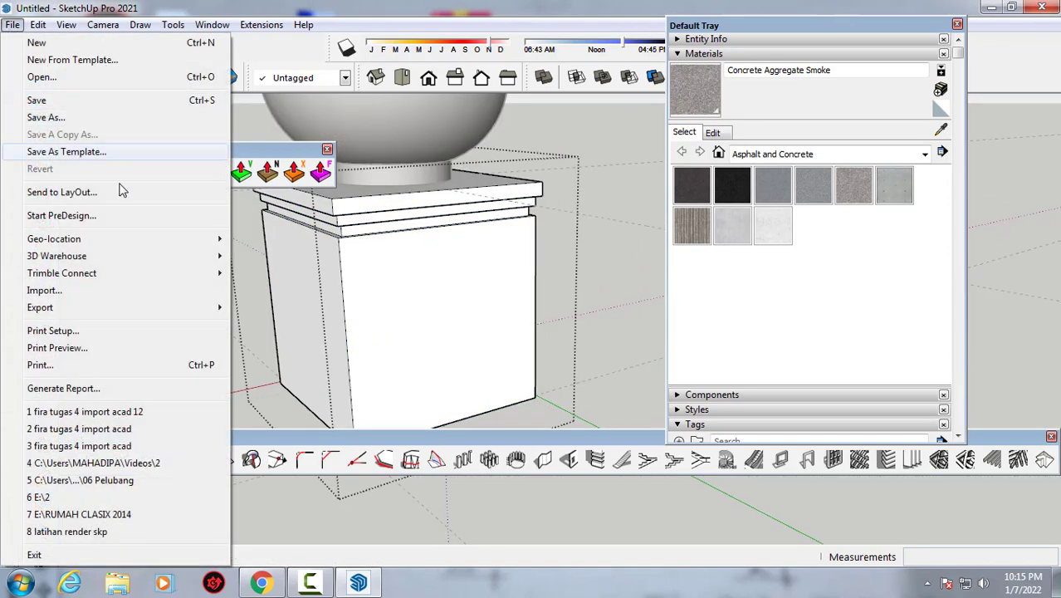
click(43, 291)
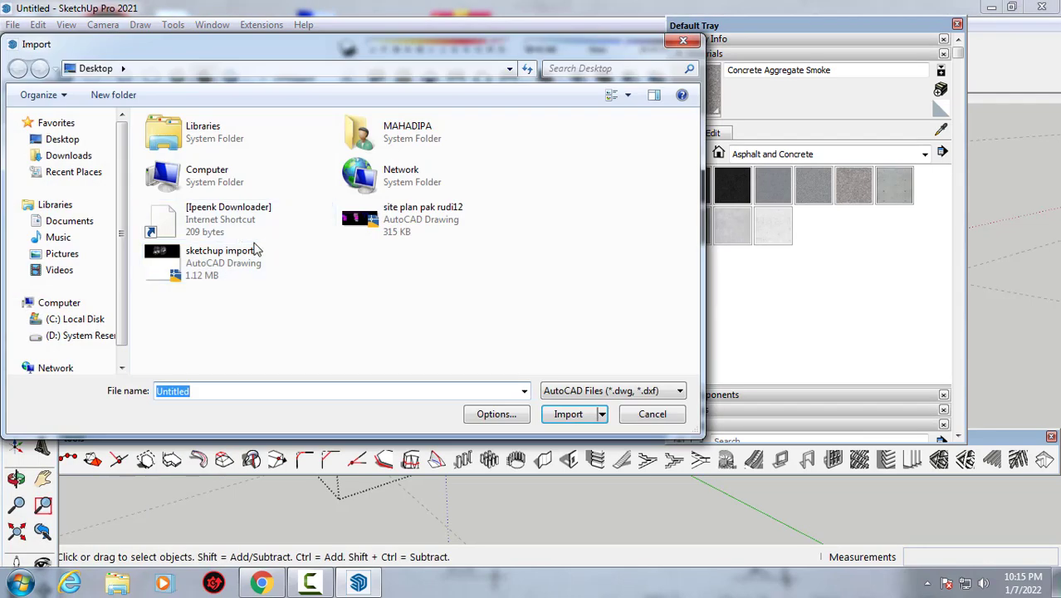
click(65, 253)
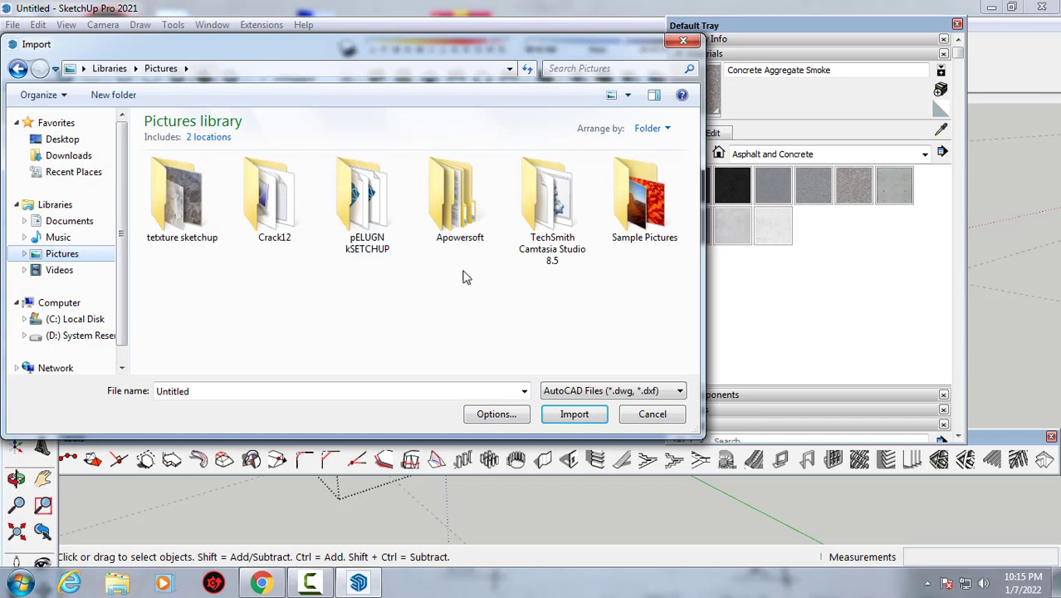
double_click(179, 230)
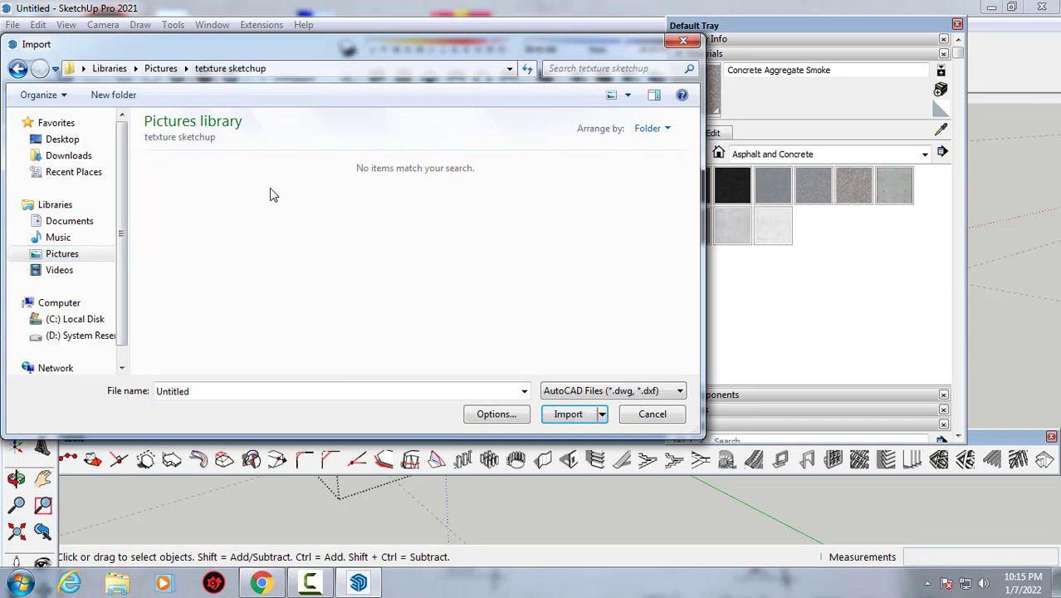
click(655, 391)
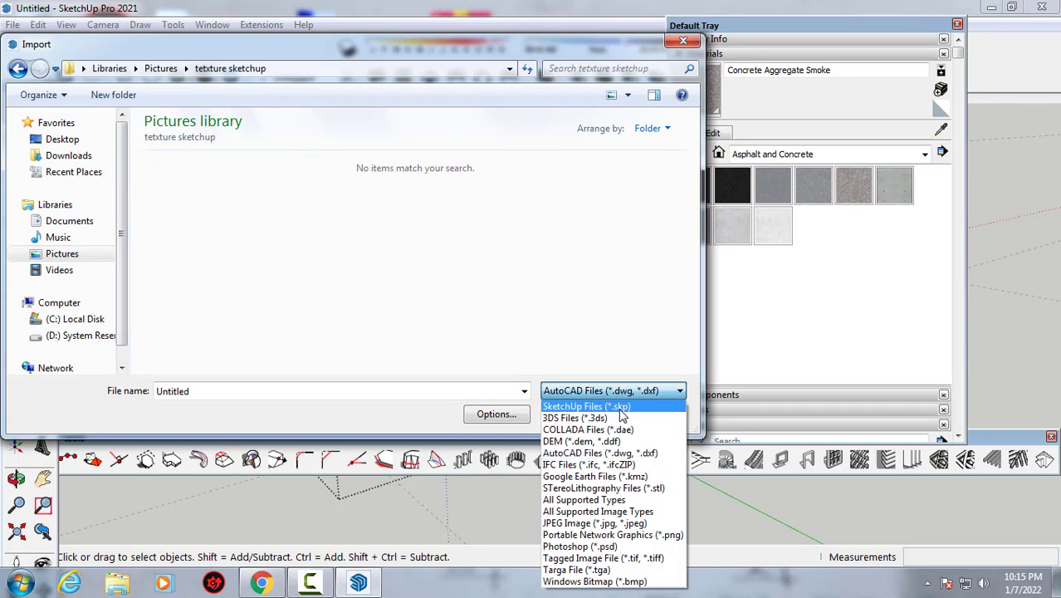
click(572, 523)
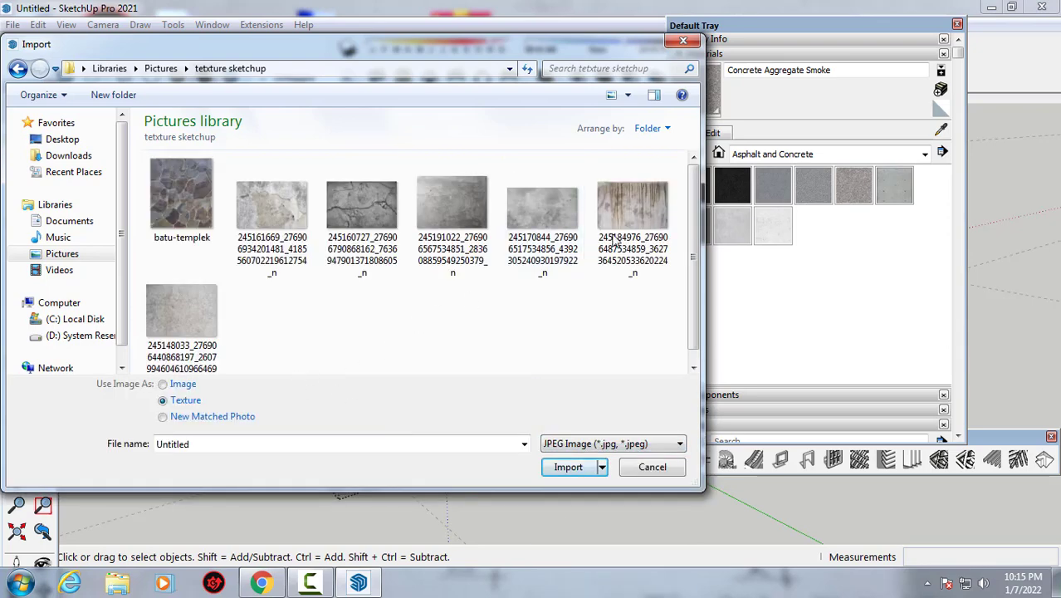
mouse_move(633, 205)
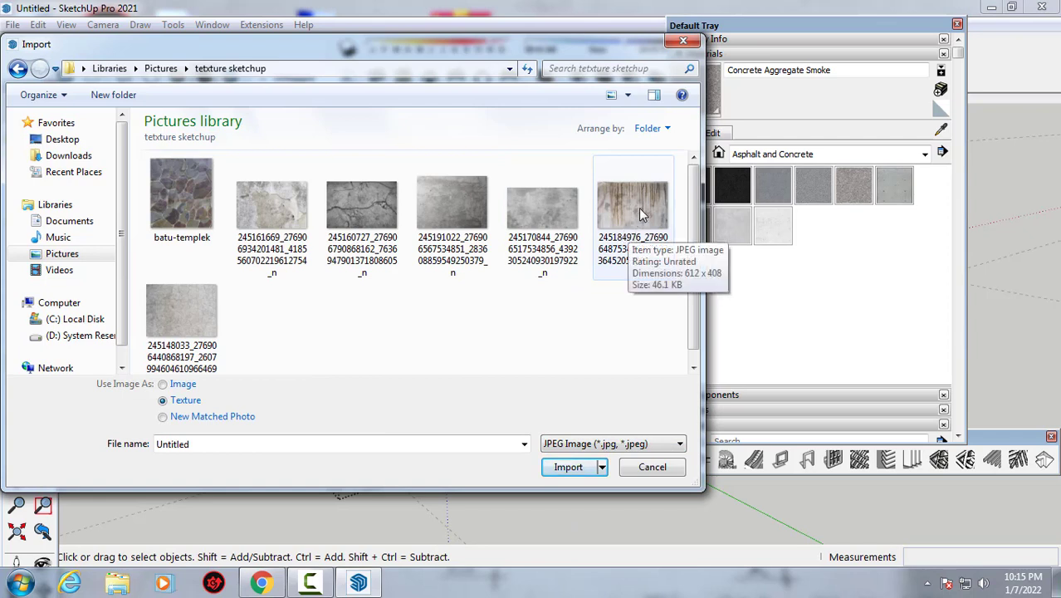
click(639, 216)
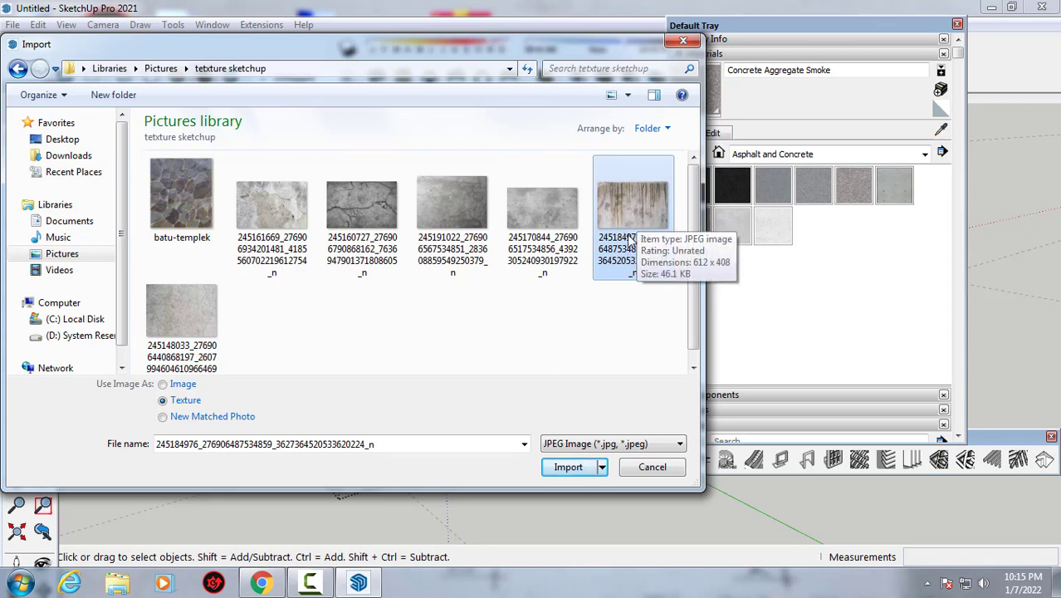
click(216, 241)
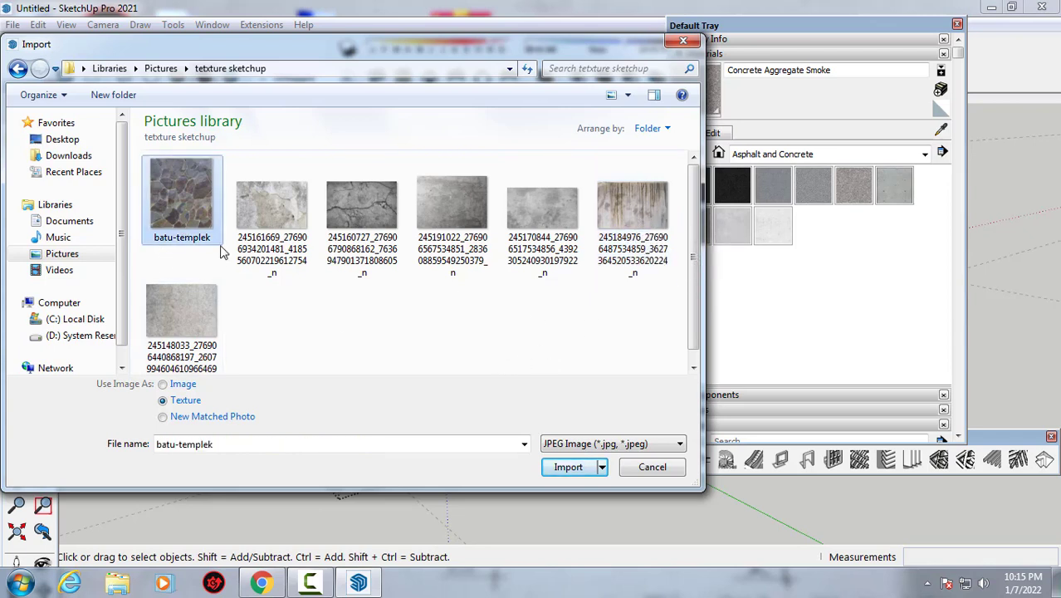
click(568, 467)
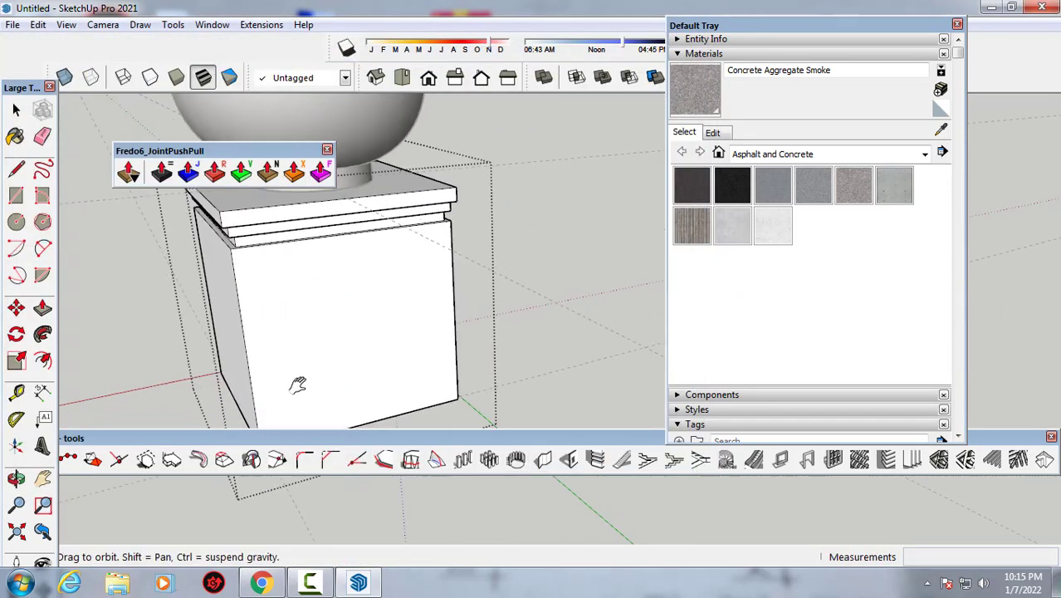
- Stretch the batu-templek texture corner to corner across the pedestal box's front face
middle_drag(297, 384, 284, 344)
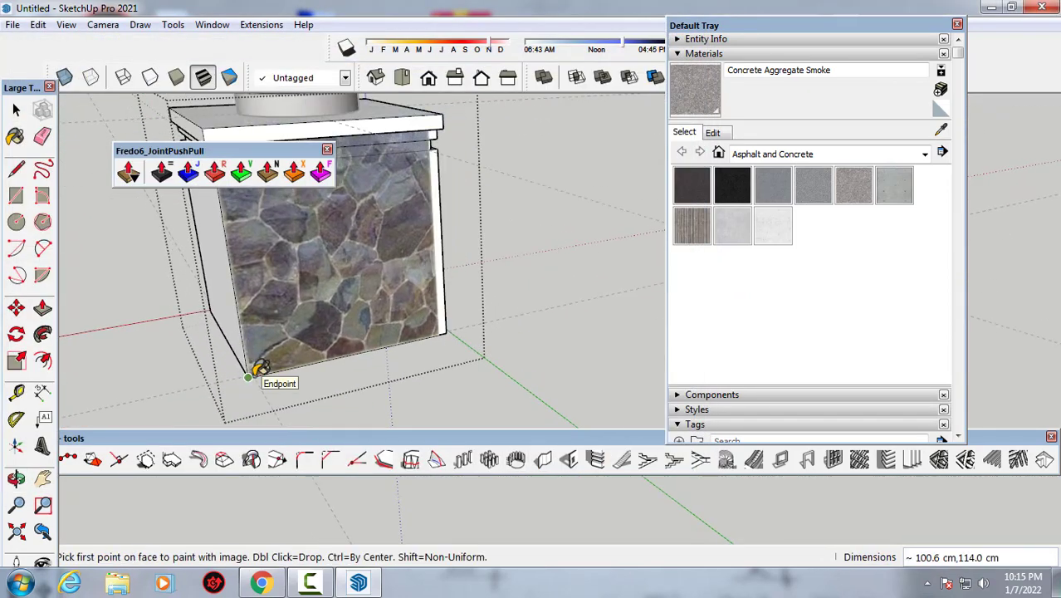
click(249, 376)
click(443, 217)
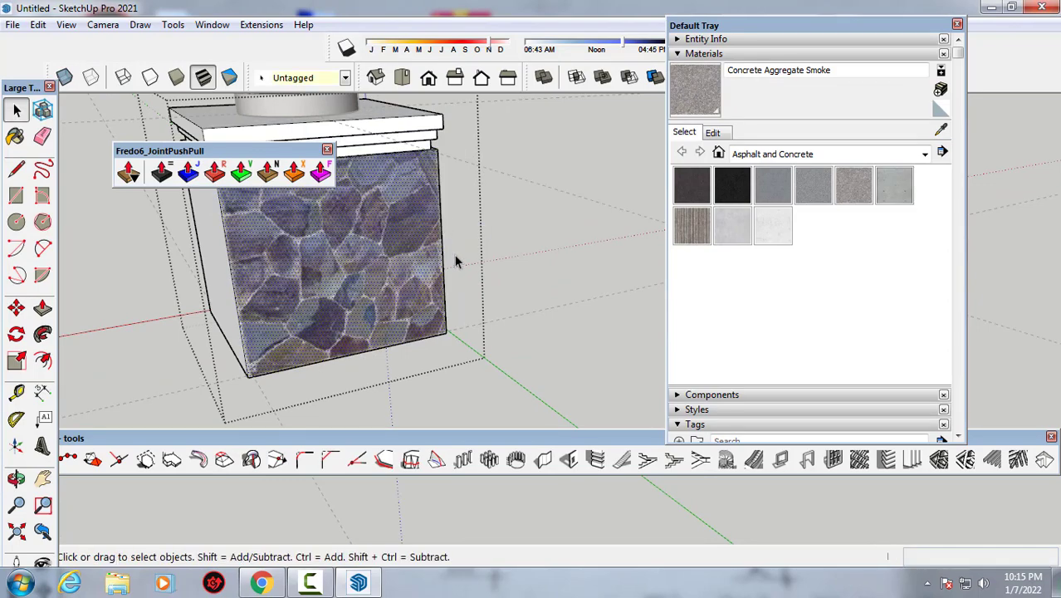
mouse_move(454, 262)
middle_down()
mouse_move(574, 256)
mouse_move(587, 265)
mouse_move(455, 246)
mouse_move(450, 259)
mouse_move(614, 249)
middle_up()
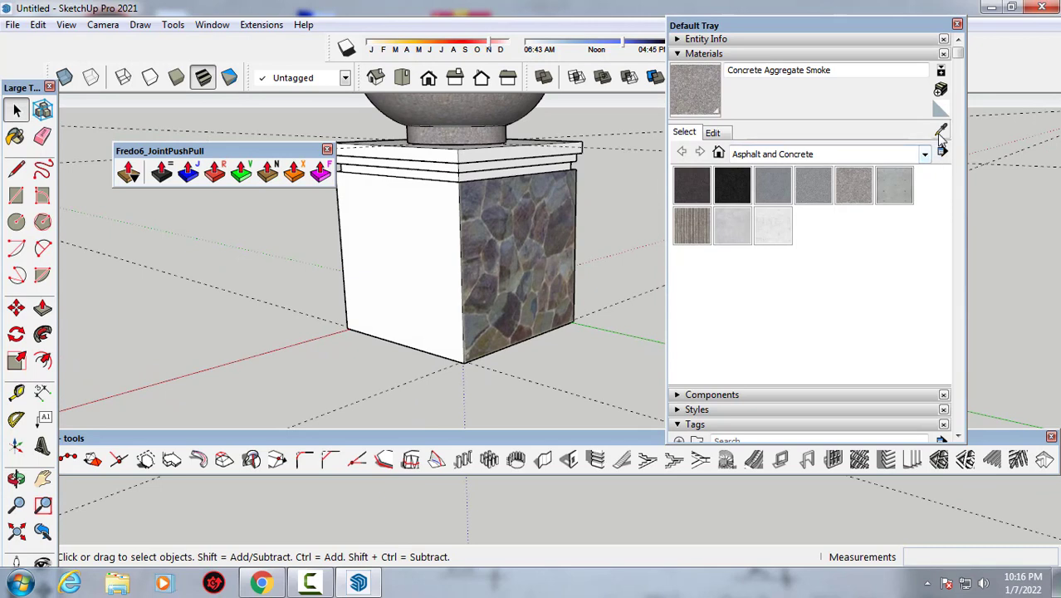
- Sample the stone texture from the front face with the Materials eyedropper
click(940, 133)
key(space)
click(714, 134)
click(683, 131)
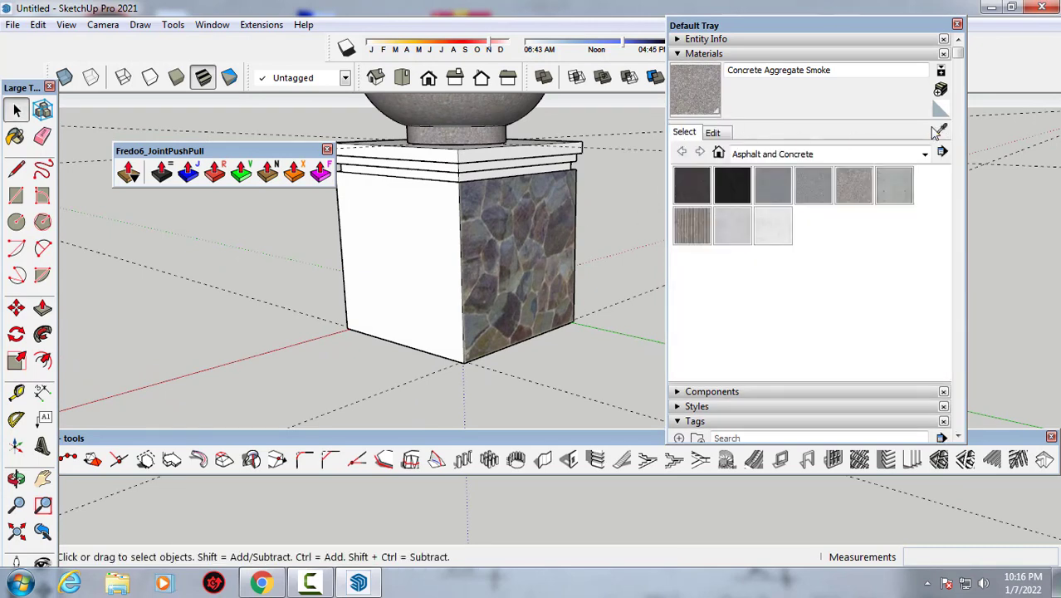
click(941, 133)
click(529, 235)
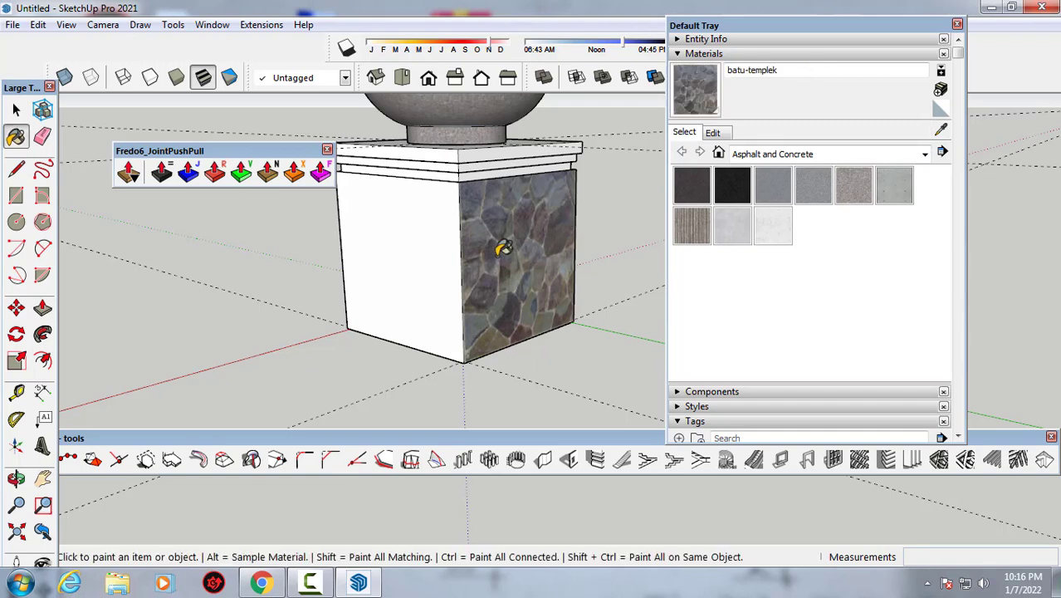
- Paint the box's front and left faces with the batu-templek stone material
mouse_move(497, 247)
middle_down()
mouse_move(421, 241)
mouse_move(416, 267)
mouse_move(525, 256)
middle_up()
click(421, 249)
key(ctrl+z)
key(space)
click(408, 280)
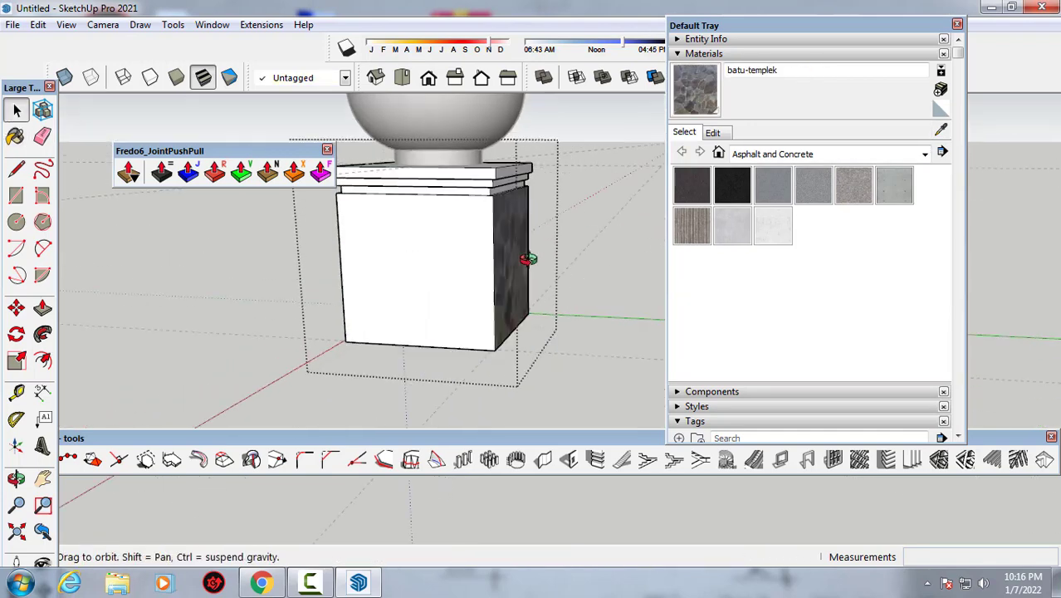
click(702, 104)
click(452, 224)
mouse_move(331, 270)
middle_down()
mouse_move(580, 267)
mouse_move(414, 264)
mouse_move(594, 287)
mouse_move(410, 285)
mouse_move(289, 335)
mouse_move(200, 339)
mouse_move(313, 343)
mouse_move(347, 332)
mouse_move(99, 363)
mouse_move(339, 319)
mouse_move(250, 313)
mouse_move(373, 294)
mouse_move(315, 331)
middle_up()
click(410, 285)
key(space)
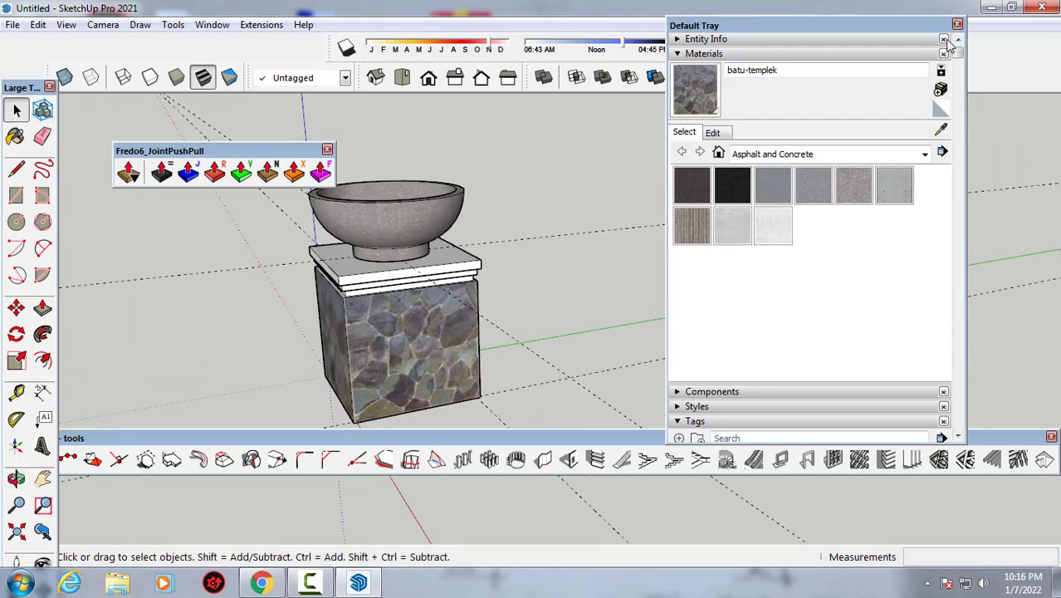
- Close the Default Tray and frame the stone-clad pedestal and concrete bowl
click(948, 44)
mouse_move(465, 274)
middle_down()
mouse_move(390, 249)
mouse_move(529, 199)
mouse_move(533, 147)
mouse_move(582, 196)
mouse_move(473, 213)
mouse_move(442, 200)
mouse_move(440, 245)
mouse_move(360, 249)
mouse_move(350, 236)
mouse_move(439, 192)
mouse_move(452, 228)
mouse_move(372, 280)
mouse_move(391, 213)
mouse_move(438, 177)
mouse_move(430, 190)
mouse_move(544, 201)
mouse_move(627, 247)
mouse_move(559, 285)
mouse_move(494, 278)
mouse_move(441, 236)
mouse_move(444, 204)
mouse_move(428, 185)
middle_up()
scroll(438, 243, up, 2)
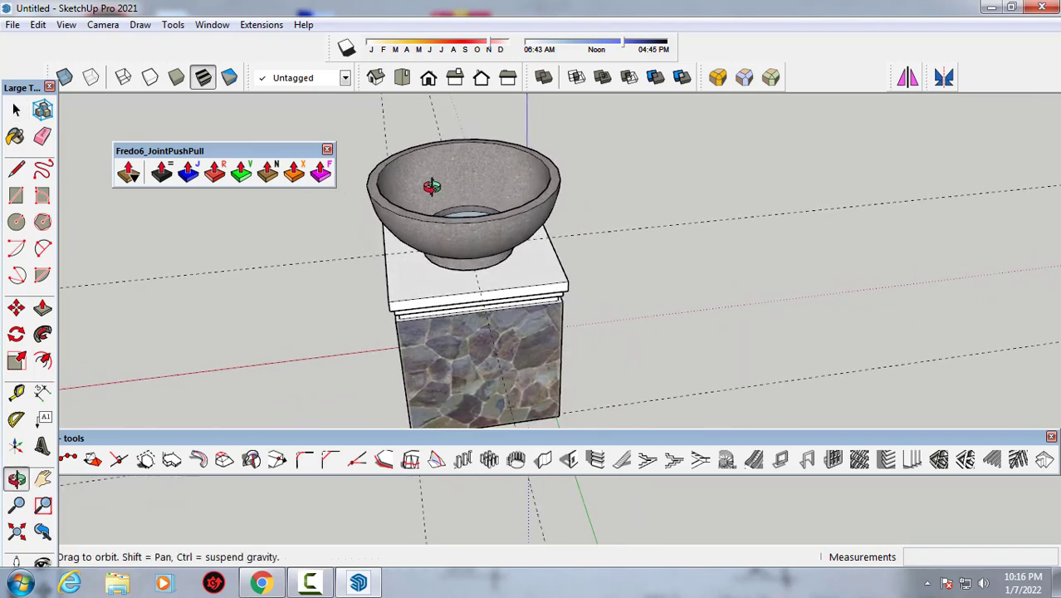
mouse_move(496, 173)
middle_down()
mouse_move(485, 154)
mouse_move(517, 138)
mouse_move(481, 124)
middle_up()
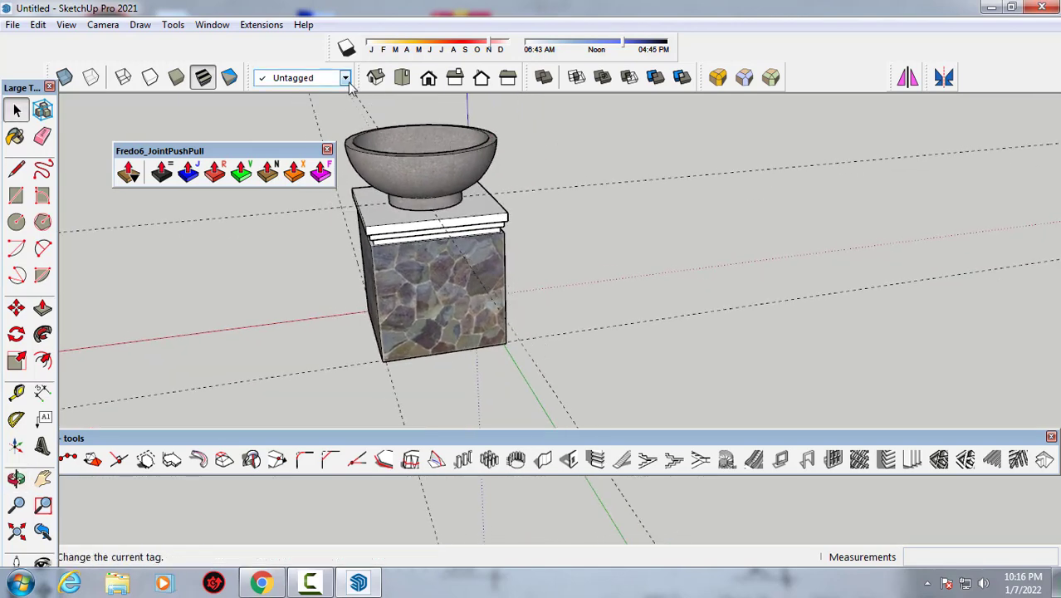
- Launch the SOMA extension and open its 3D Catalogue beside the model
click(261, 25)
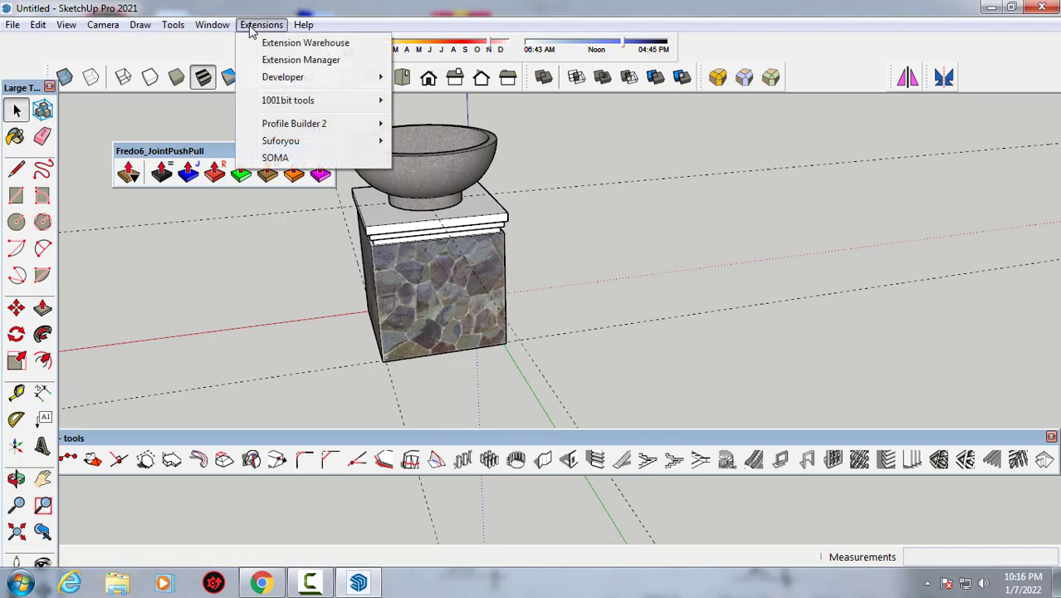
click(278, 158)
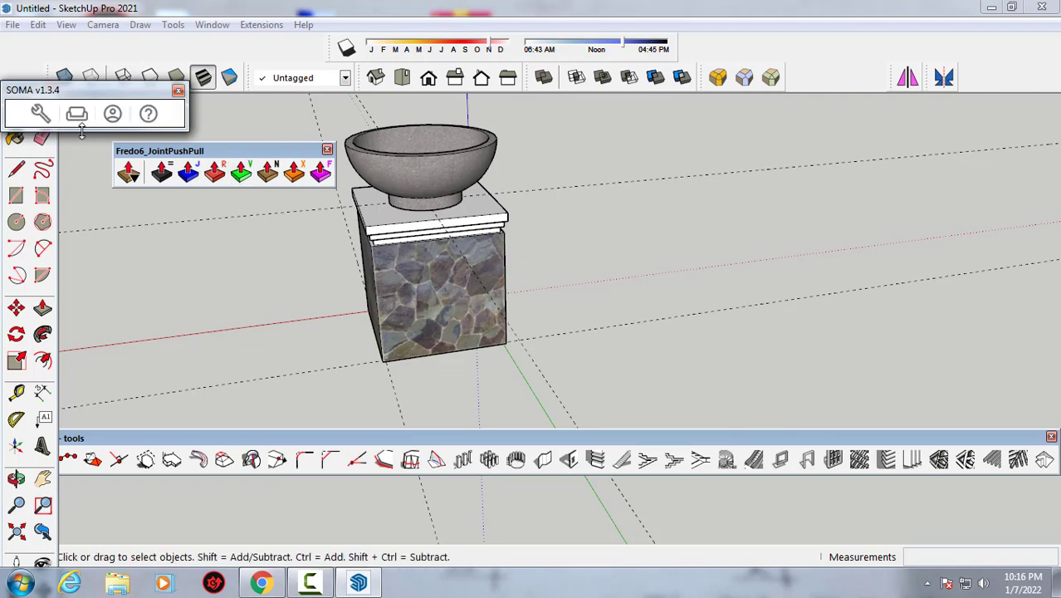
drag(81, 131, 89, 219)
click(75, 160)
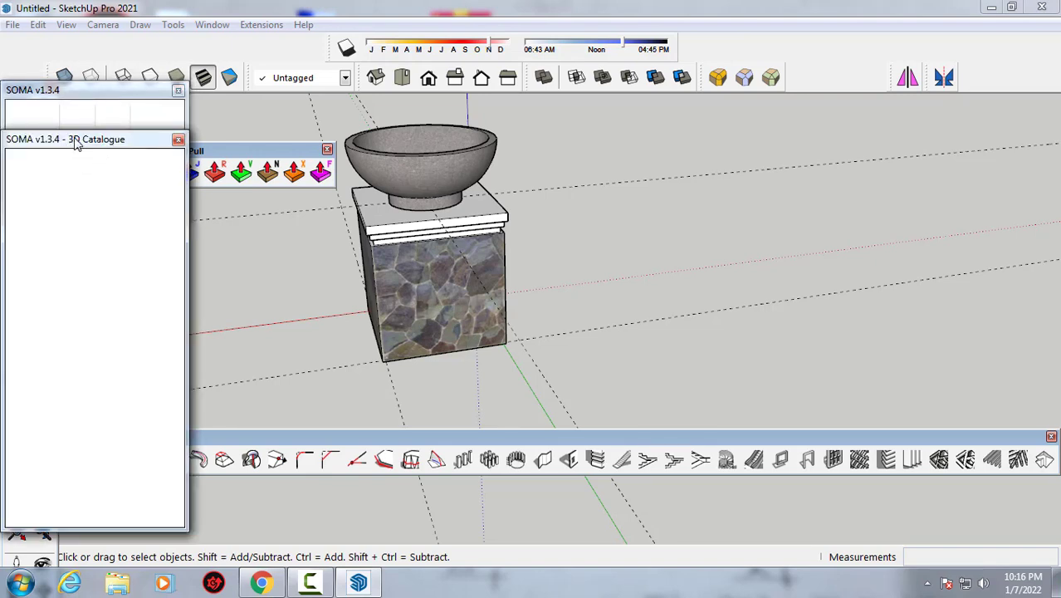
mouse_move(81, 143)
mouse_down()
mouse_move(634, 152)
mouse_move(695, 114)
mouse_up()
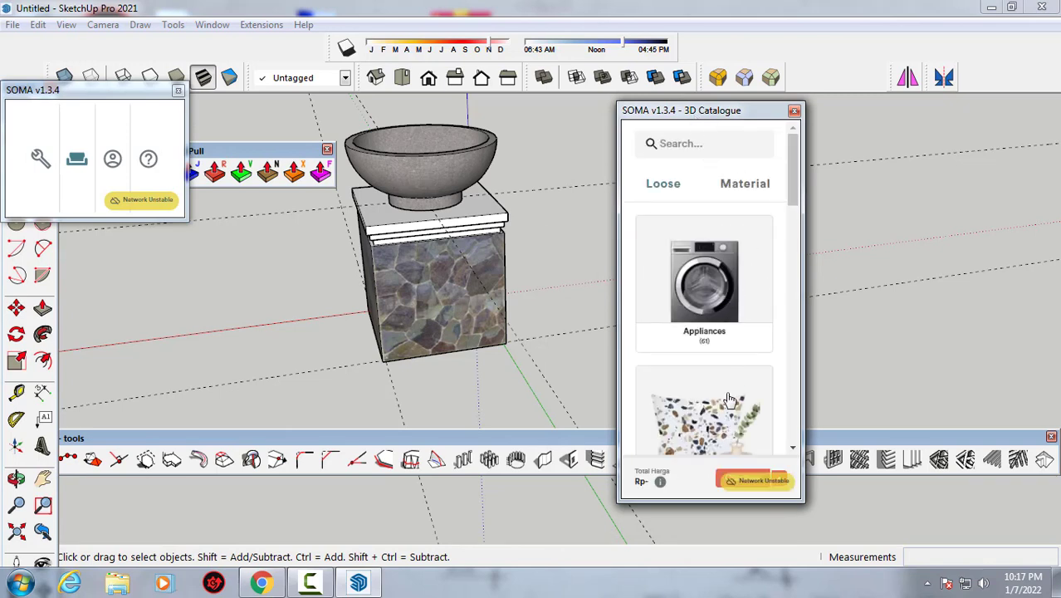
- Browse the catalogue and open the Dekorasi category with its 212 results
scroll(729, 400, down, 2)
click(708, 308)
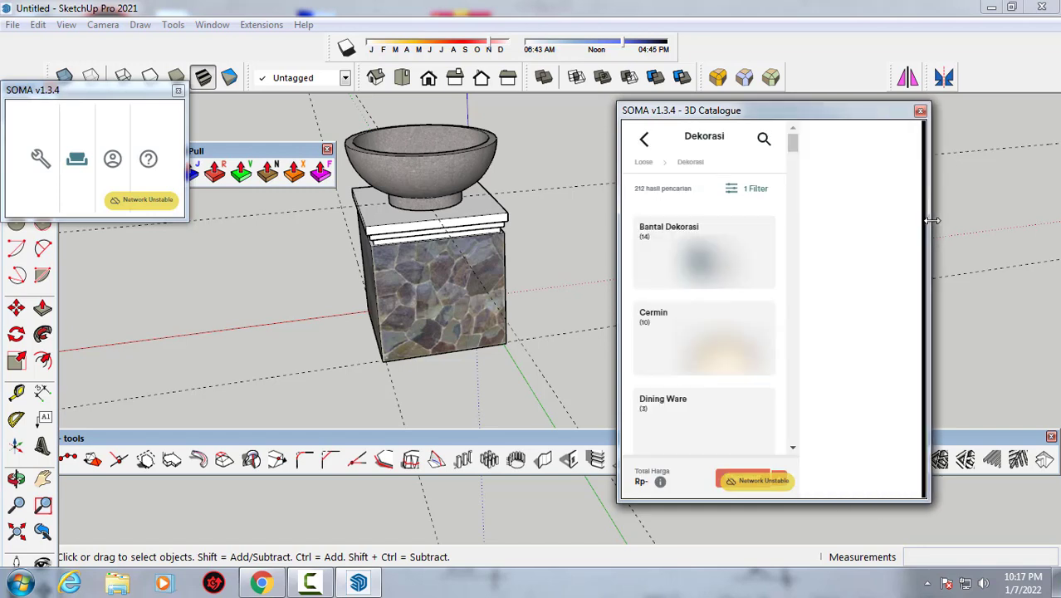
scroll(797, 274, down, 1)
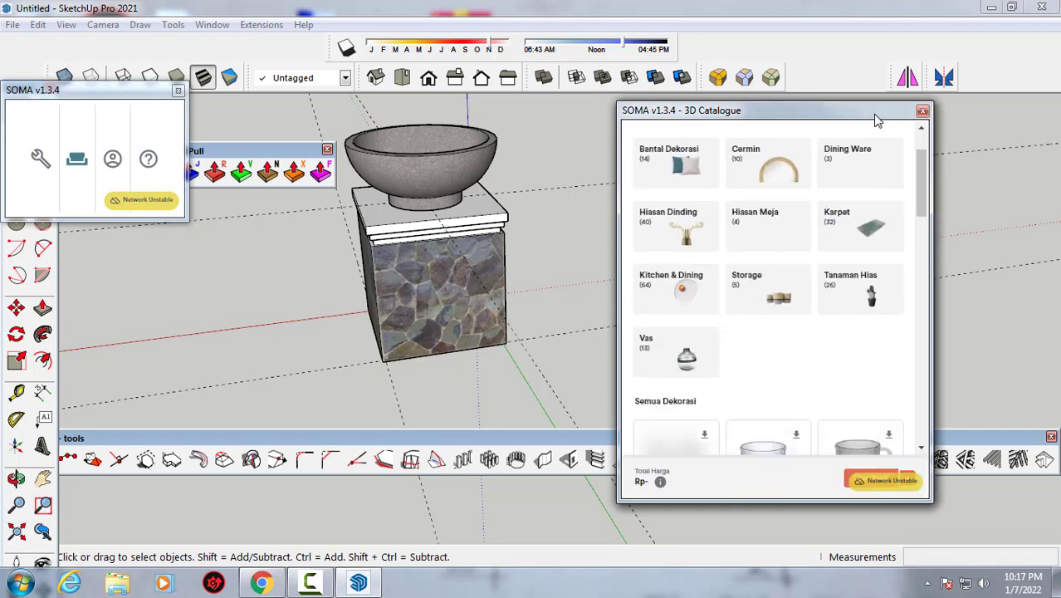
drag(871, 110, 824, 99)
scroll(708, 277, up, 1)
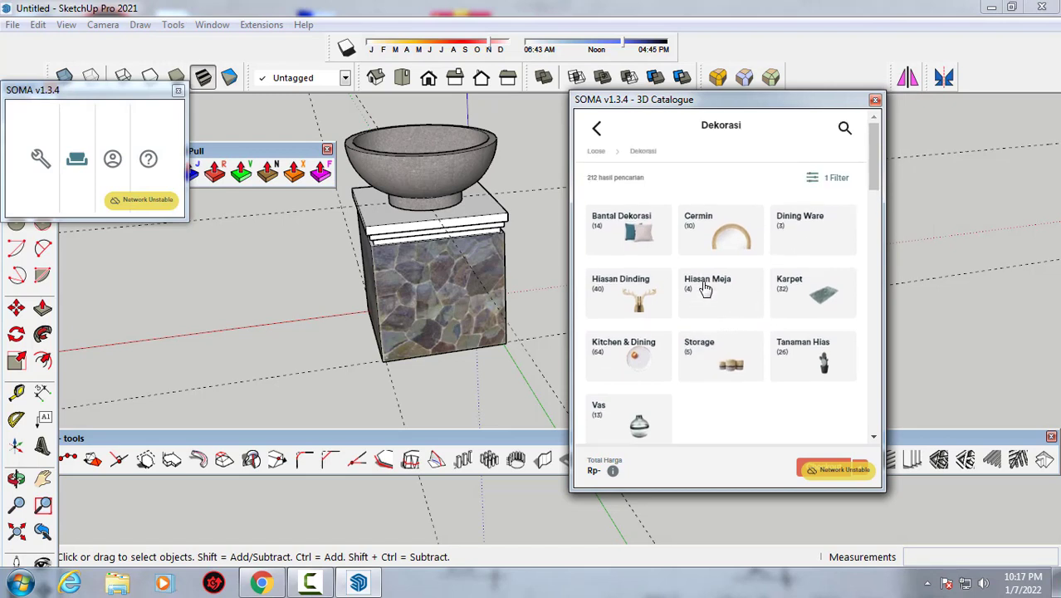
scroll(697, 290, down, 1)
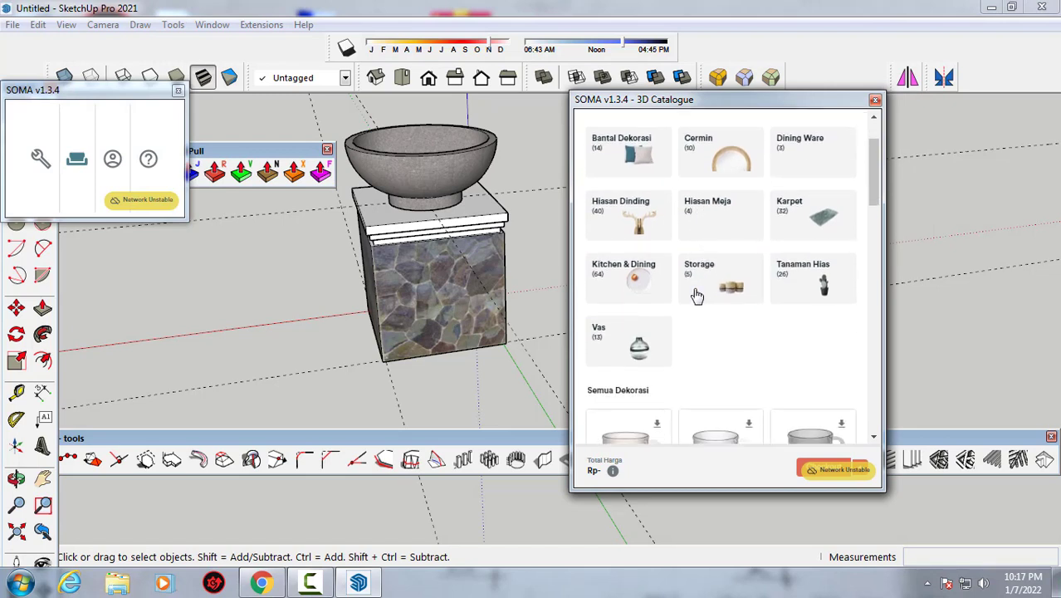
scroll(700, 304, down, 1)
scroll(704, 311, up, 2)
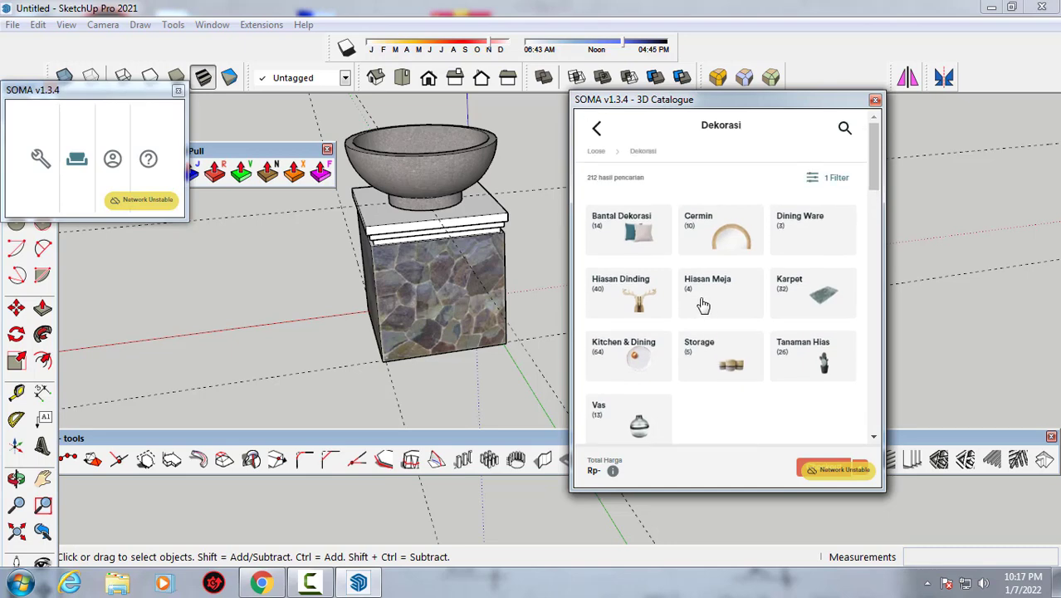
scroll(744, 322, down, 1)
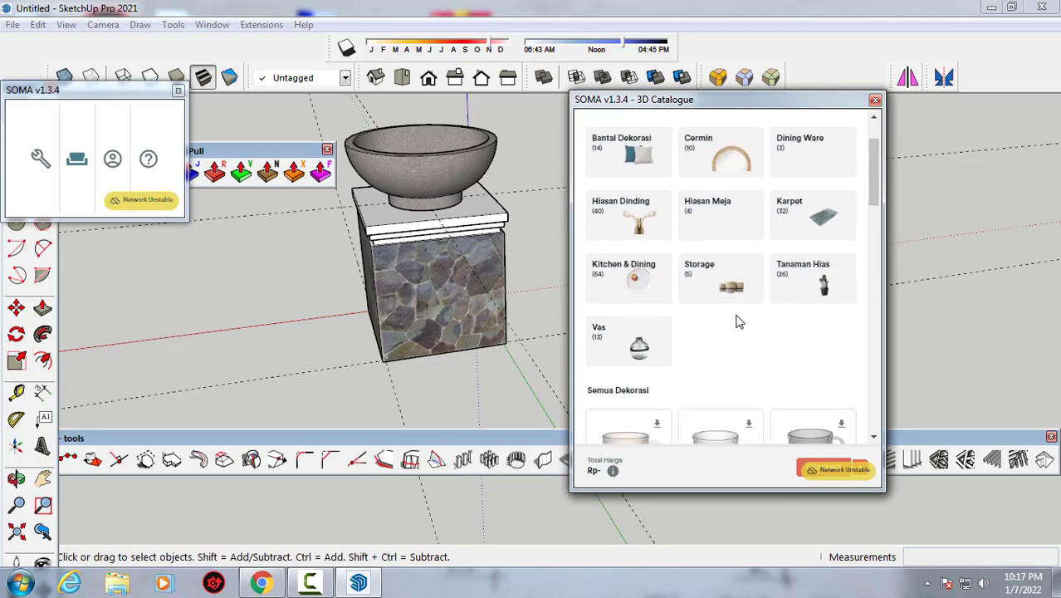
scroll(739, 257, down, 2)
scroll(739, 260, down, 2)
scroll(632, 249, up, 4)
scroll(631, 242, up, 2)
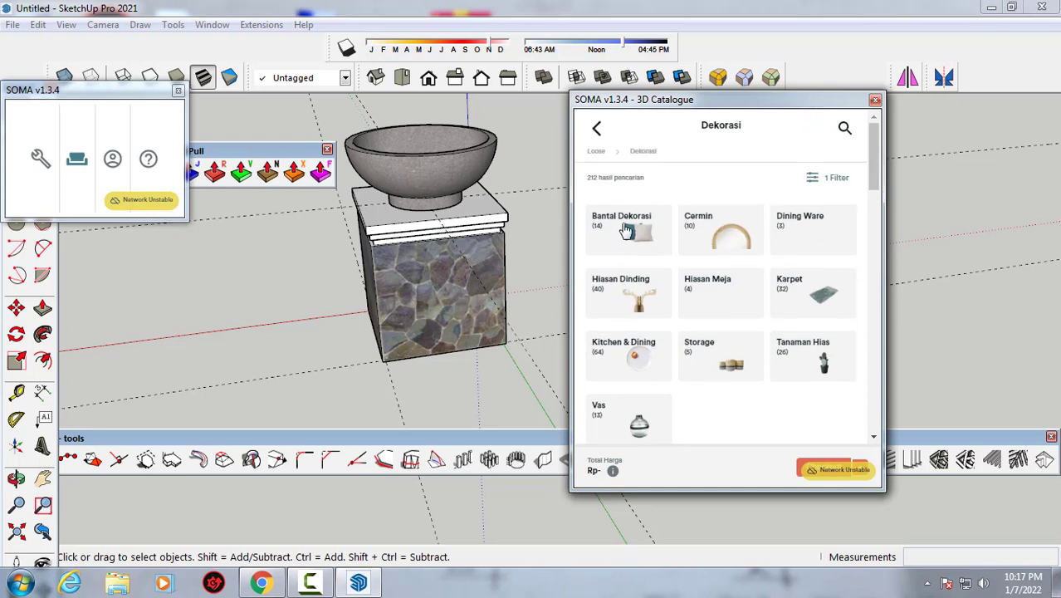
click(597, 130)
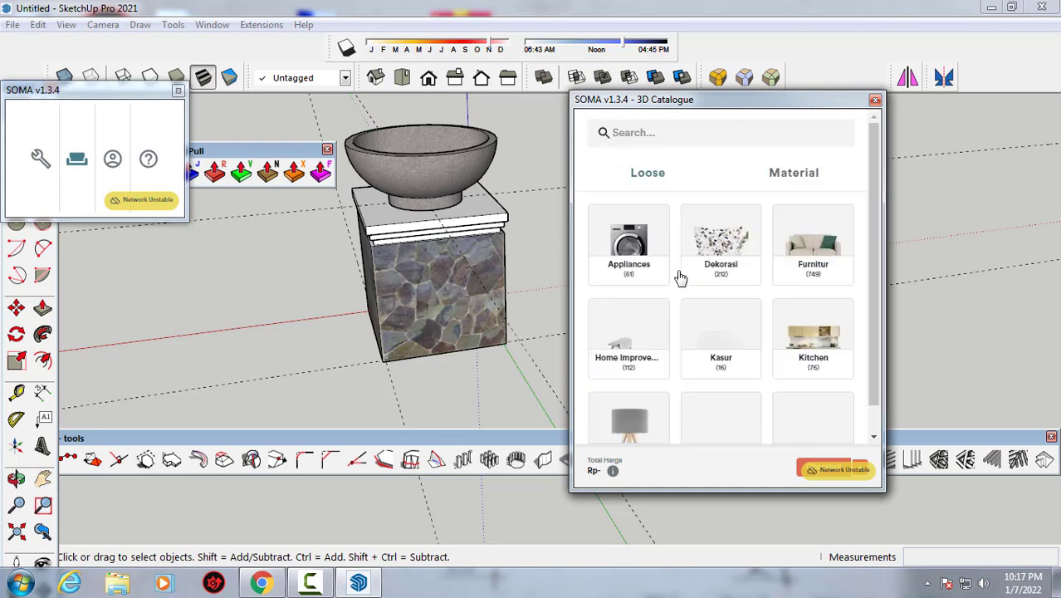
scroll(751, 379, down, 1)
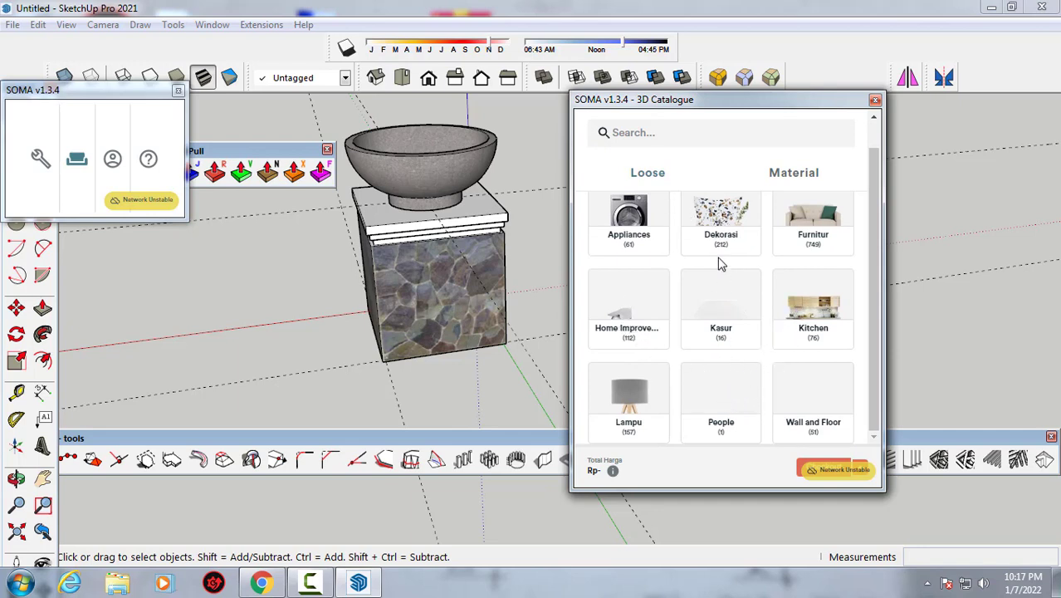
click(720, 218)
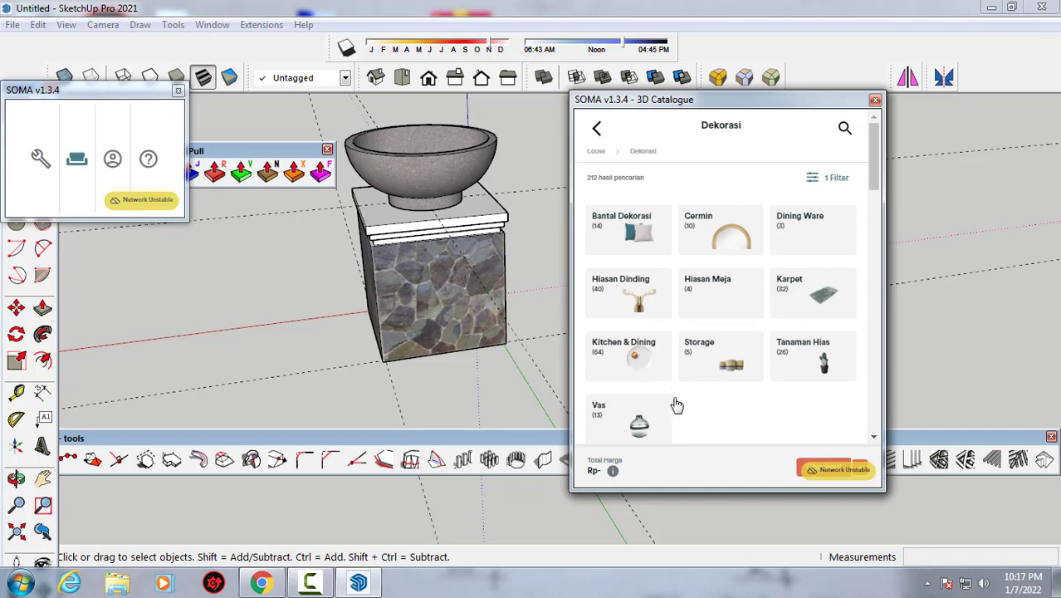
- Filter the catalogue to Tanaman Hias plants and widen the window to browse them
scroll(674, 405, down, 3)
scroll(747, 332, up, 1)
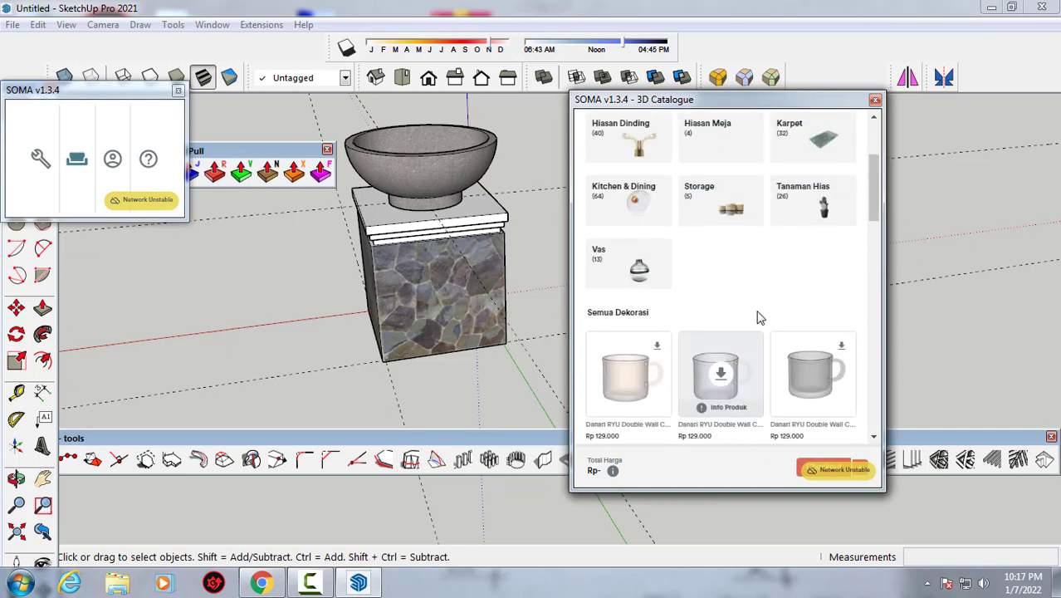
click(808, 207)
scroll(798, 272, down, 5)
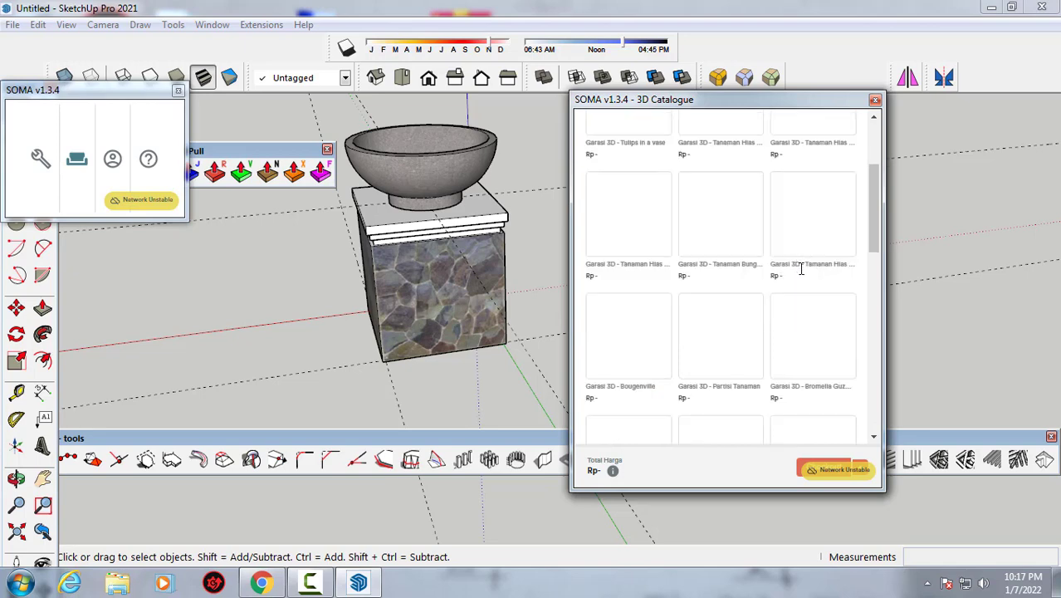
drag(883, 229, 956, 229)
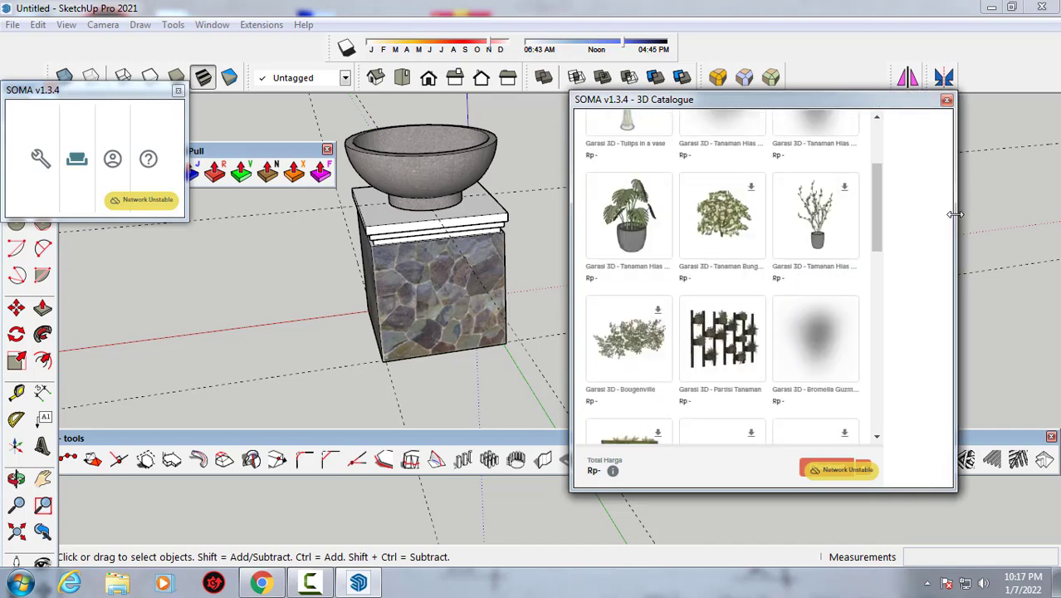
scroll(757, 300, down, 2)
scroll(757, 300, down, 2)
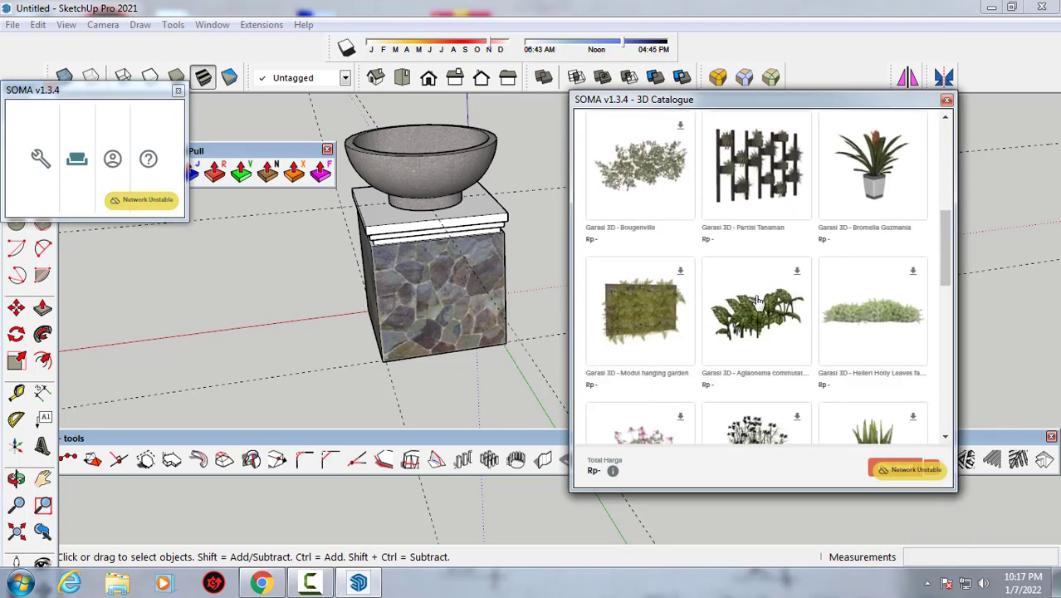
scroll(757, 303, down, 1)
scroll(757, 307, down, 1)
scroll(757, 307, down, 2)
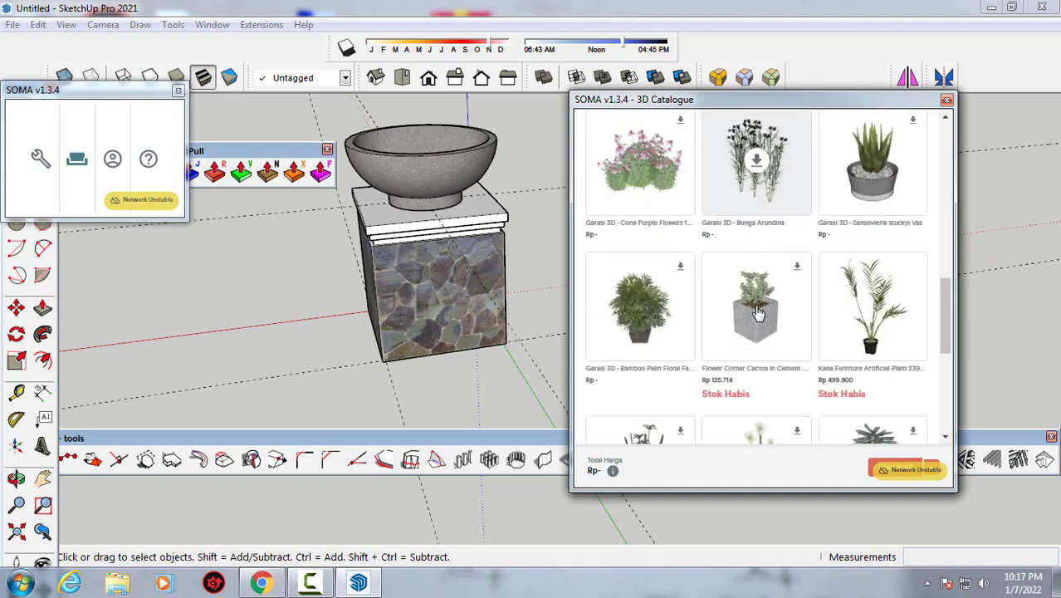
scroll(756, 312, down, 2)
scroll(755, 312, down, 2)
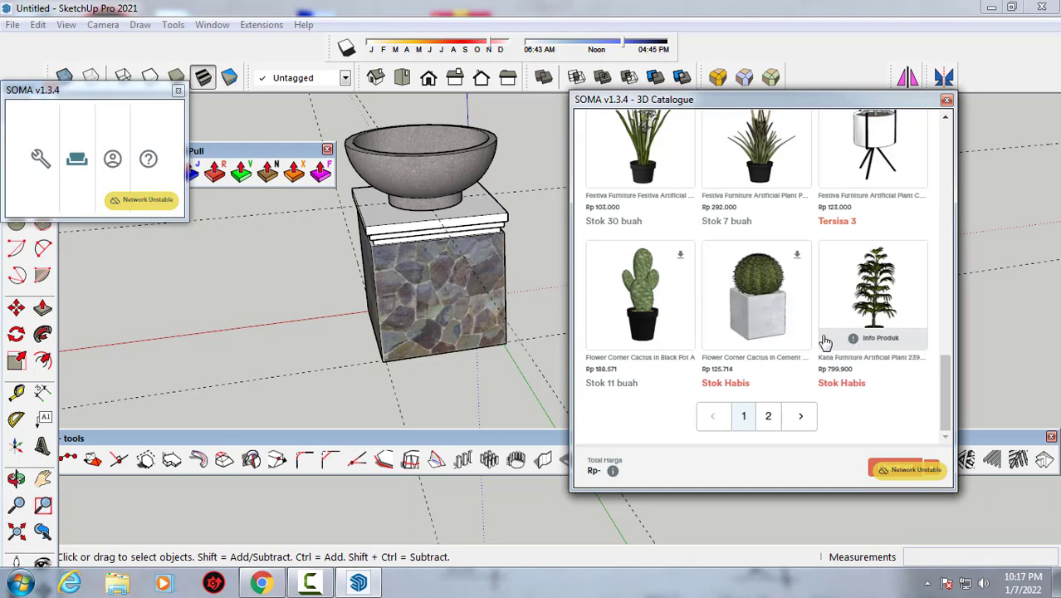
scroll(773, 330, up, 3)
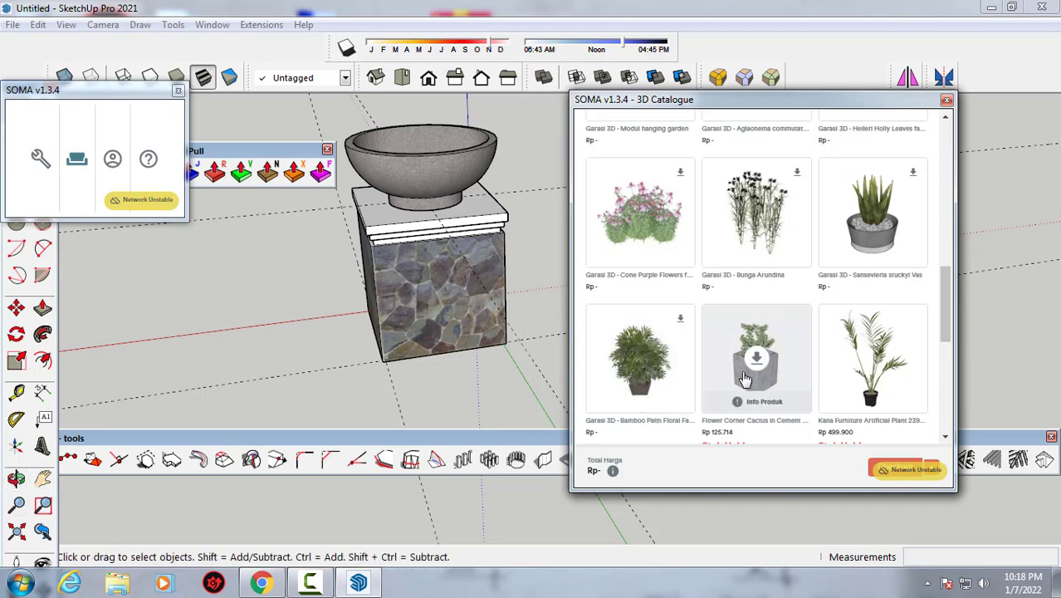
scroll(746, 365, down, 2)
scroll(744, 378, down, 1)
scroll(747, 377, up, 1)
scroll(767, 370, up, 1)
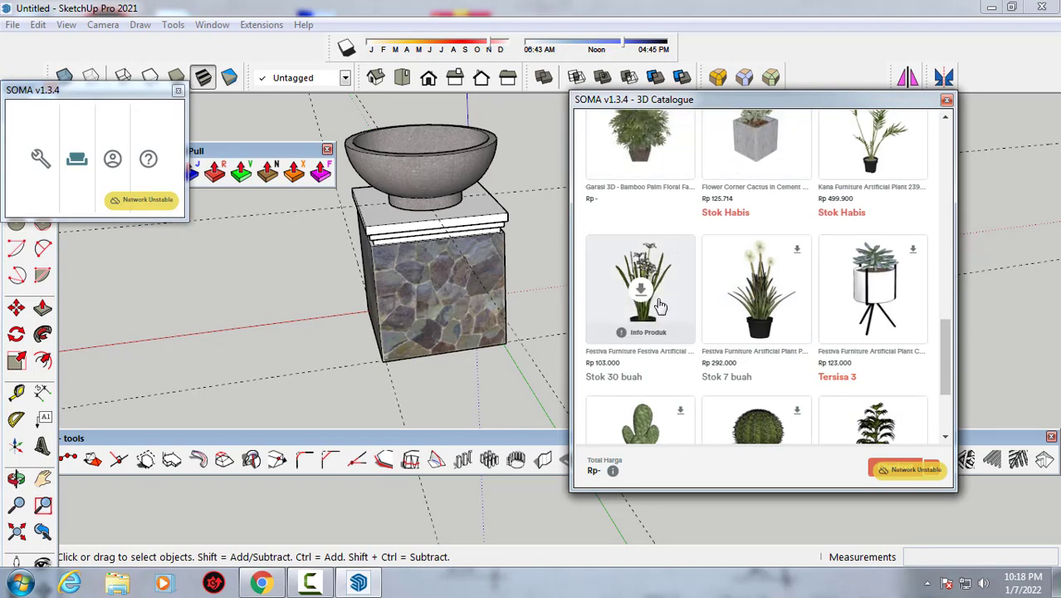
scroll(710, 320, up, 1)
scroll(705, 315, up, 1)
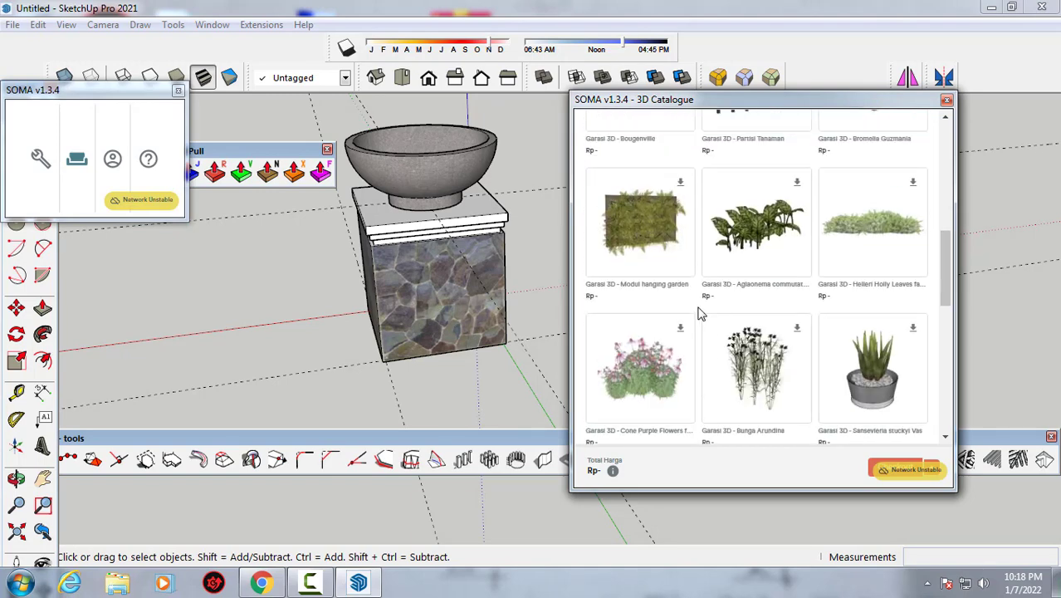
scroll(695, 306, up, 1)
scroll(694, 299, up, 1)
scroll(694, 296, up, 1)
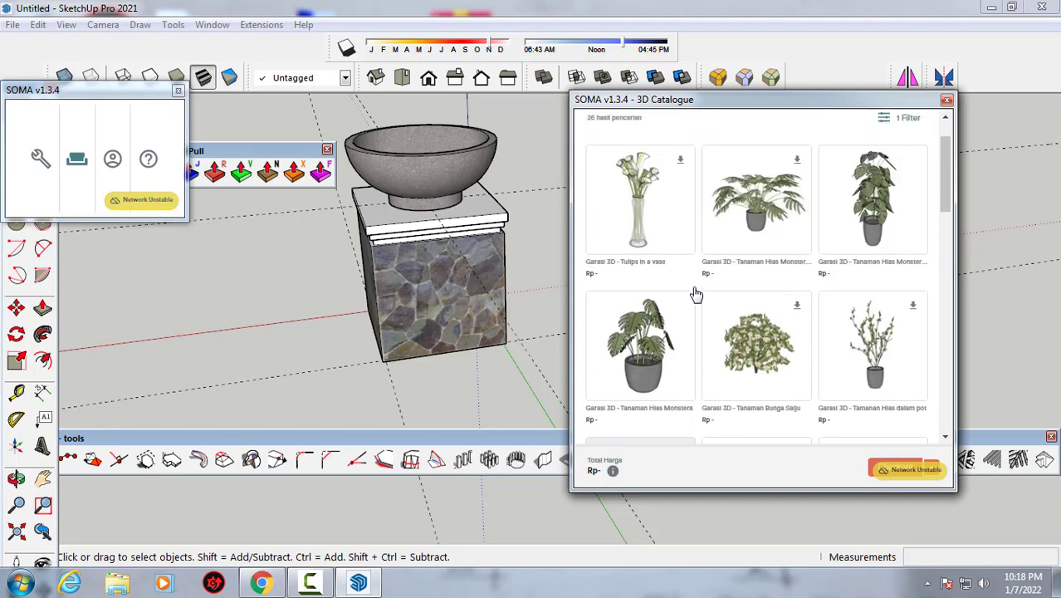
scroll(695, 294, up, 1)
scroll(695, 294, down, 1)
scroll(696, 297, down, 1)
scroll(696, 298, down, 1)
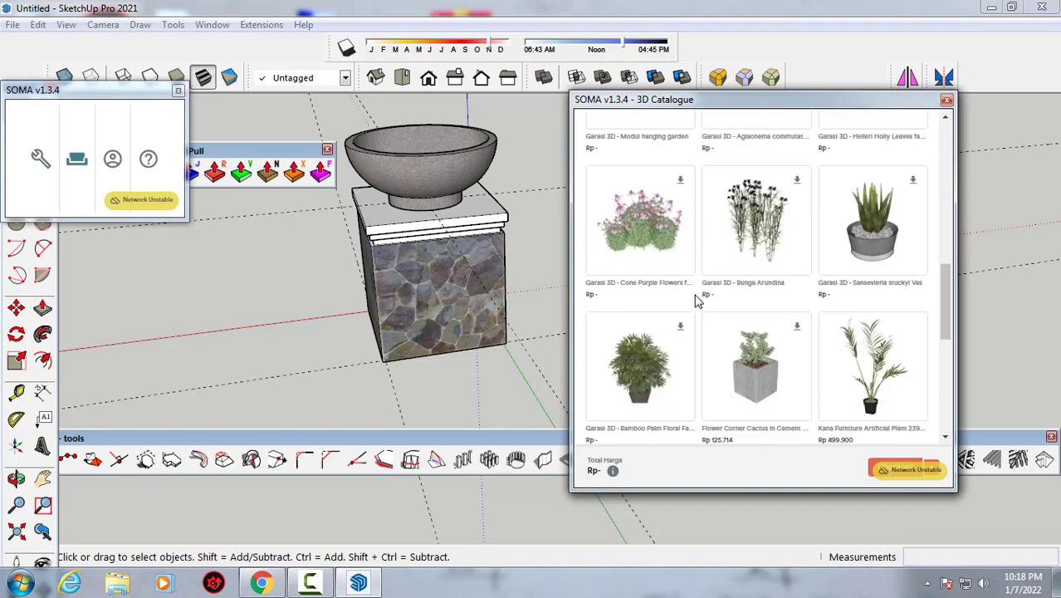
scroll(697, 301, down, 1)
scroll(697, 301, down, 1)
scroll(700, 300, down, 1)
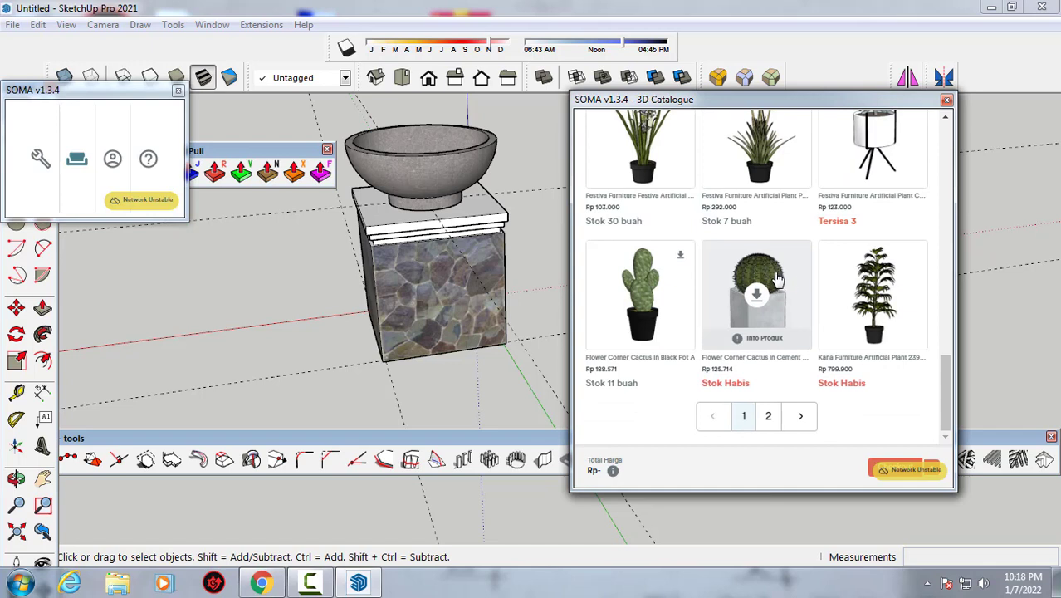
- Check the second page of Tanaman Hias results, then return to the plant list
click(770, 416)
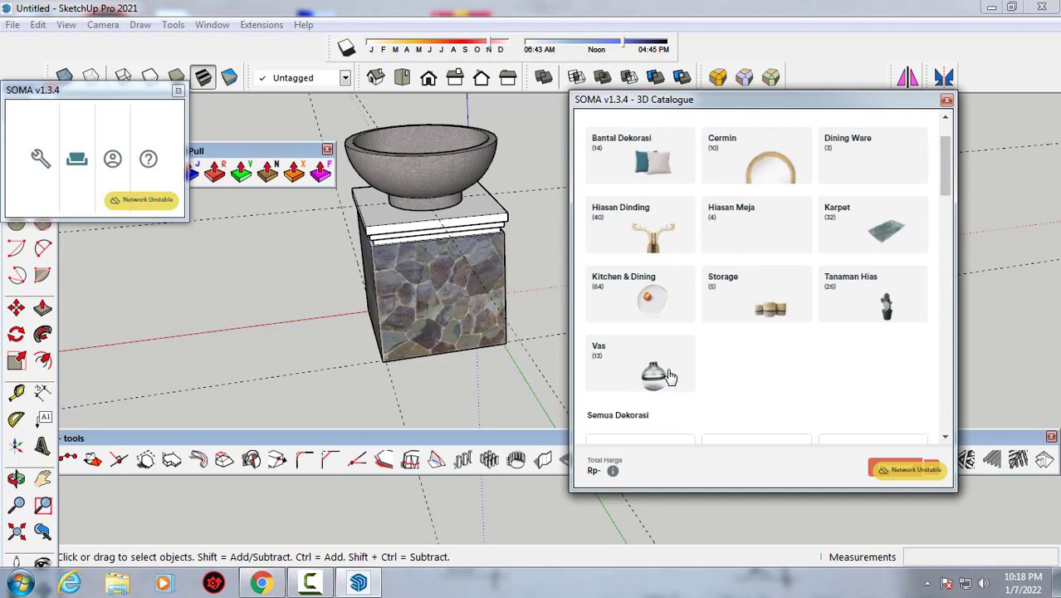
scroll(670, 376, down, 1)
scroll(656, 369, up, 1)
scroll(752, 294, up, 1)
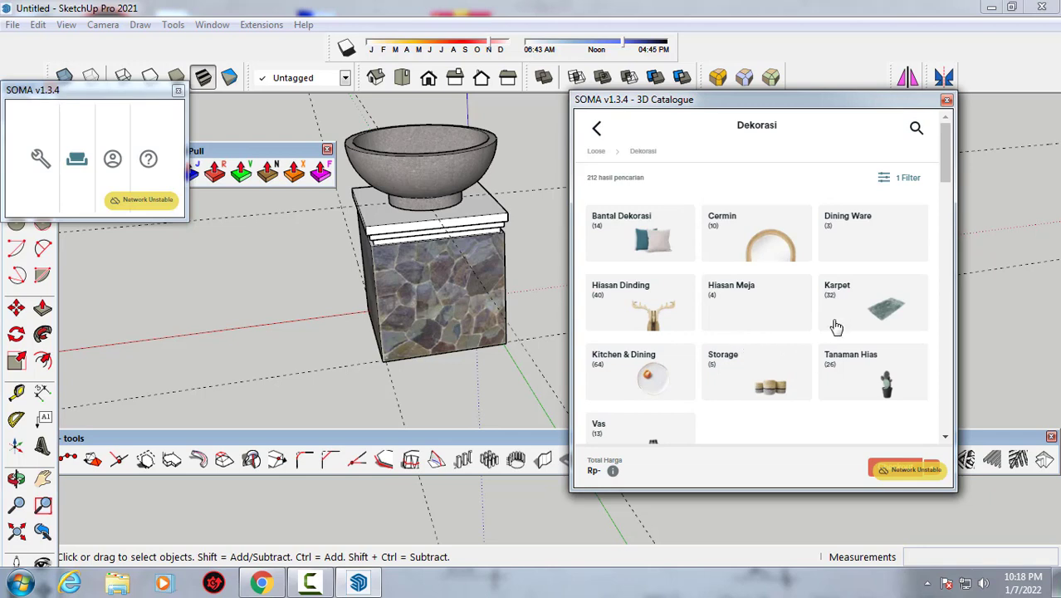
scroll(840, 323, down, 1)
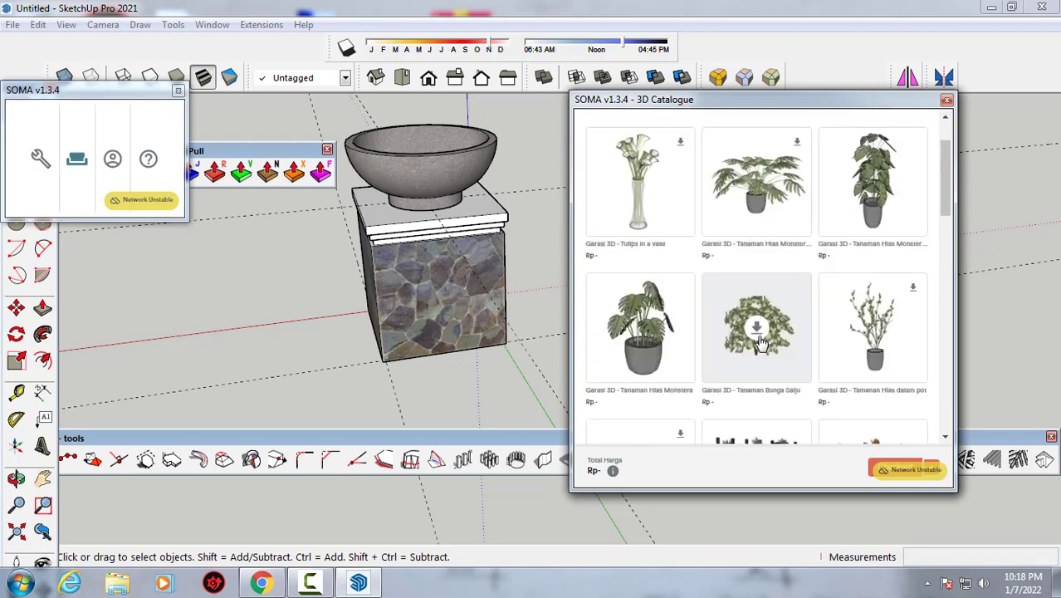
mouse_move(756, 181)
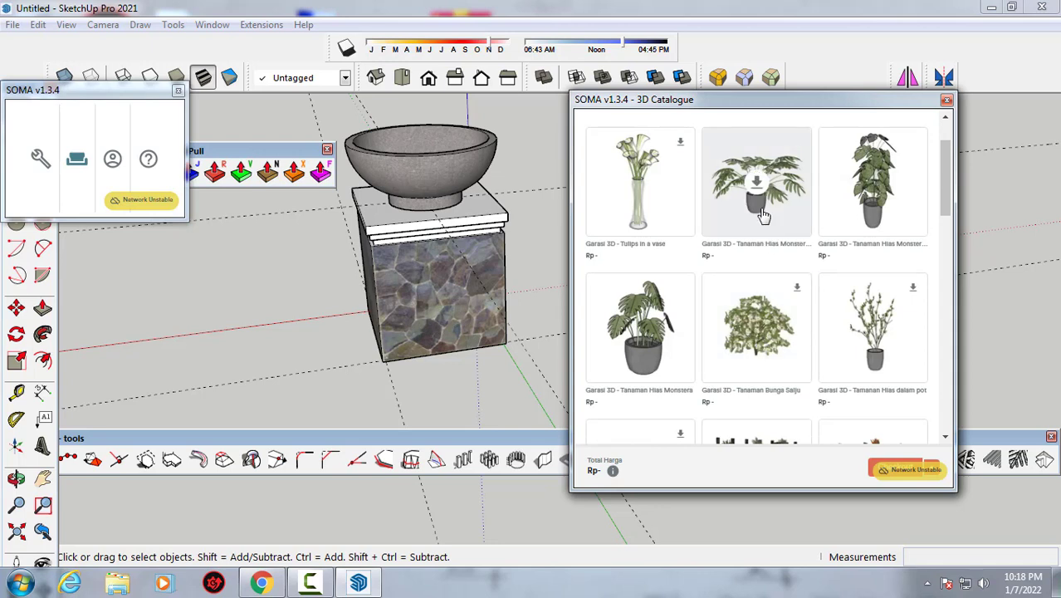
- Download the Monstera plant and place it beside the stone pedestal
click(763, 216)
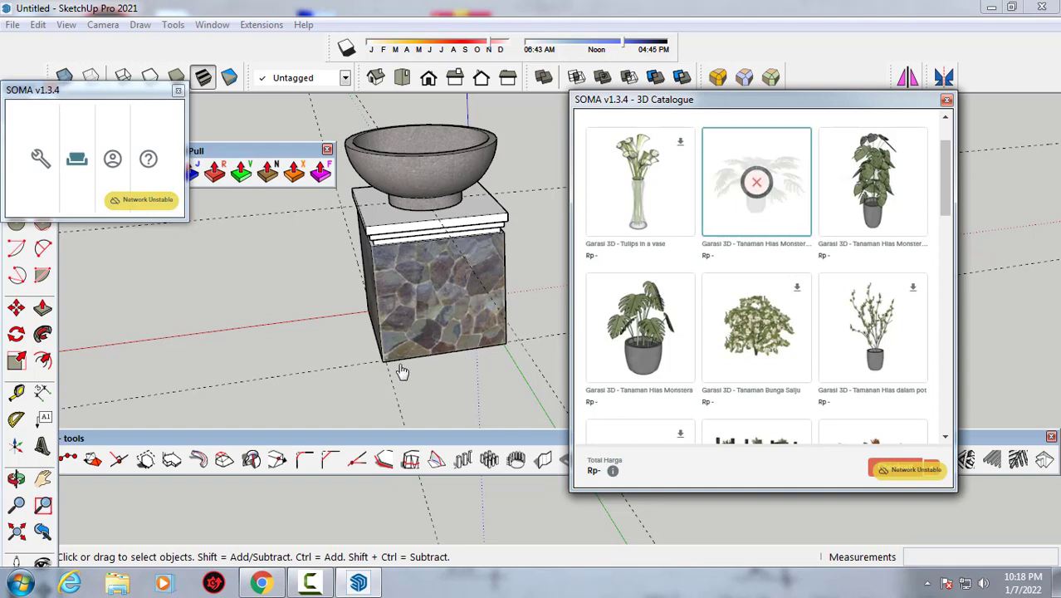
scroll(331, 357, down, 1)
mouse_move(332, 357)
middle_down()
mouse_move(343, 343)
mouse_move(282, 299)
middle_up()
click(340, 365)
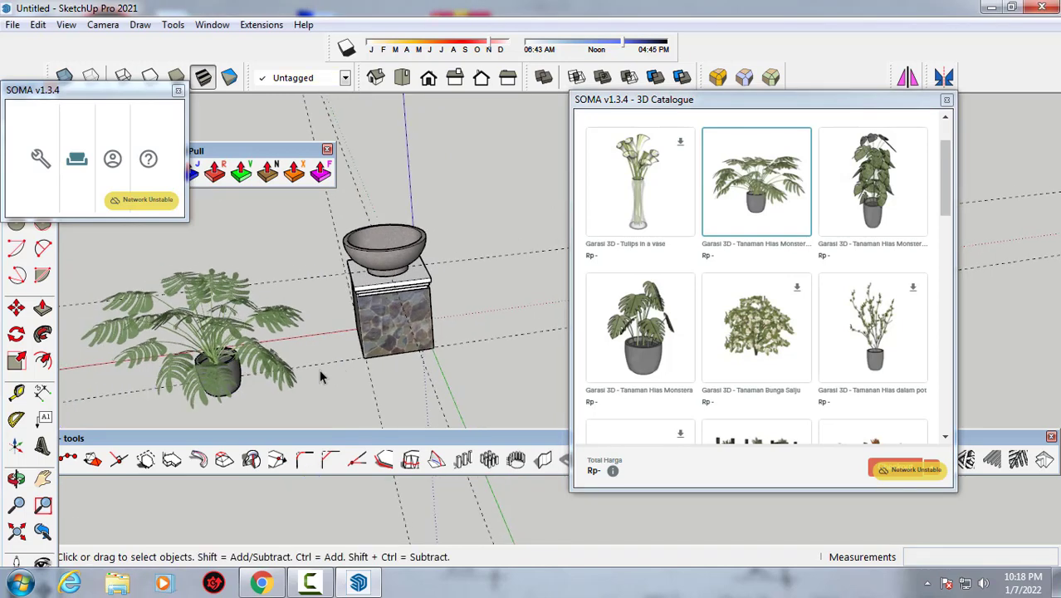
- Delete the Monstera's pot, leaving only its foliage beside the pedestal
scroll(290, 313, up, 1)
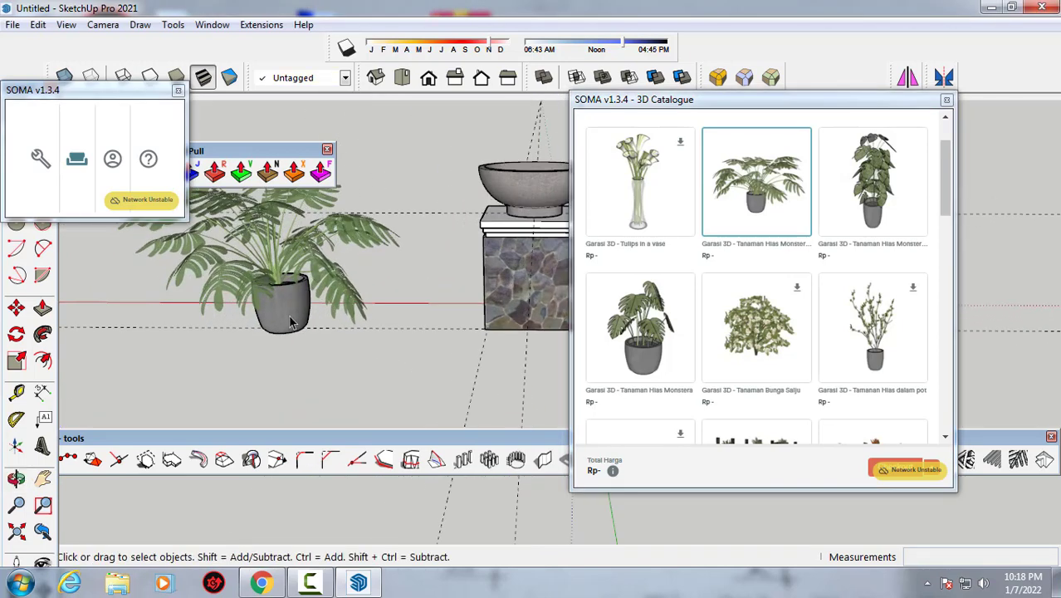
scroll(291, 316, up, 1)
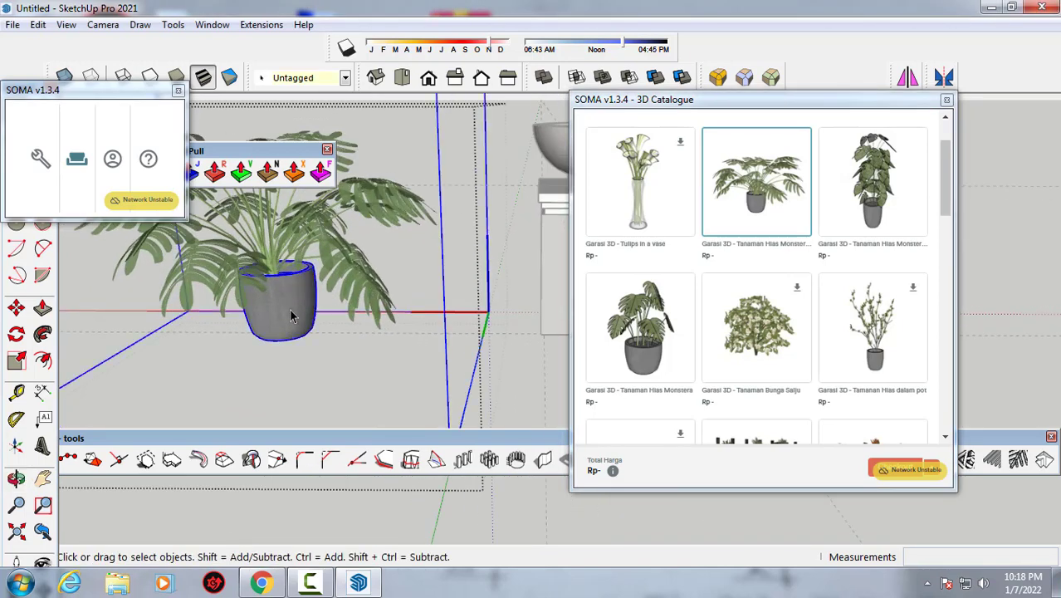
click(291, 316)
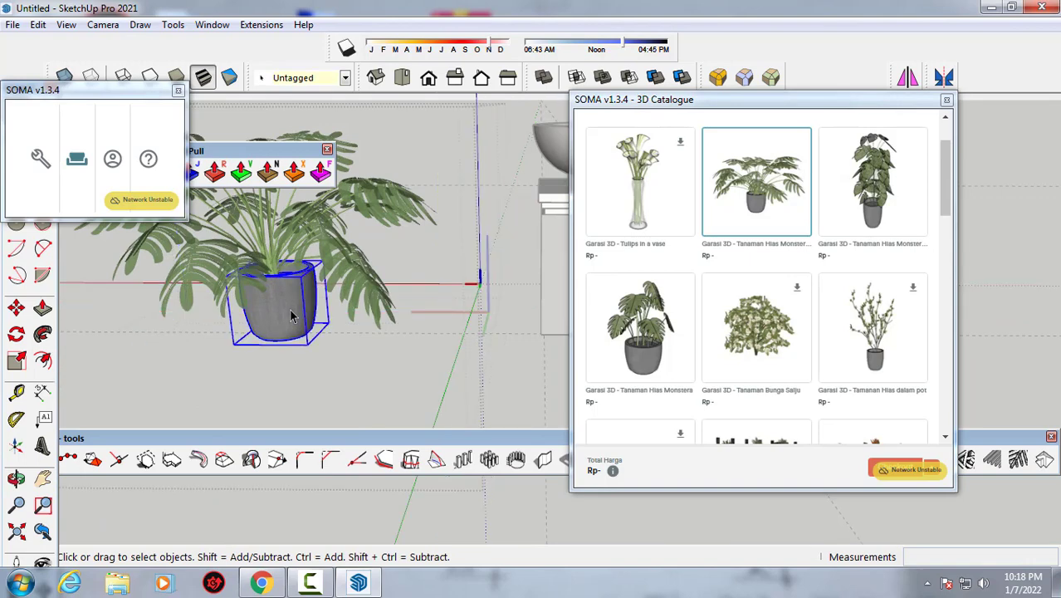
key(Delete)
scroll(288, 308, down, 3)
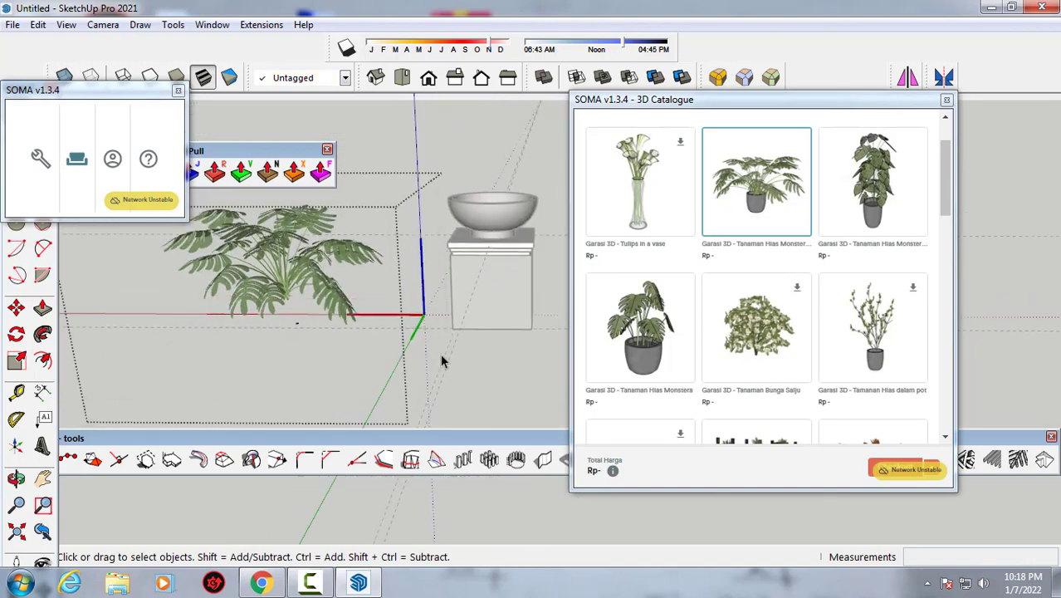
mouse_move(442, 359)
middle_down()
mouse_move(343, 368)
mouse_move(371, 238)
middle_up()
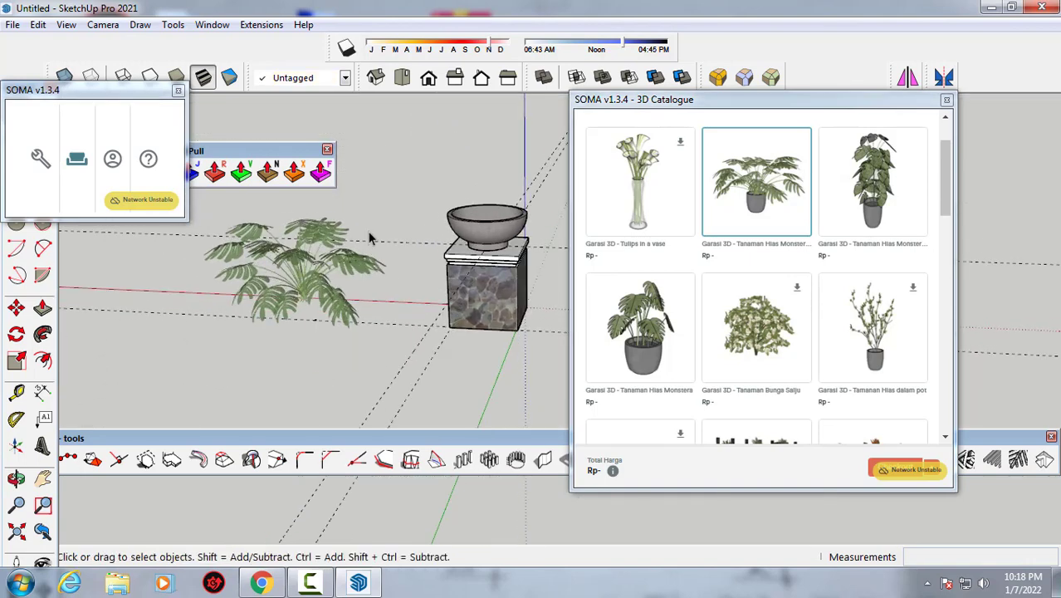
- Move the Monstera foliage down into the concrete bowl on the pedestal
click(303, 294)
key(m)
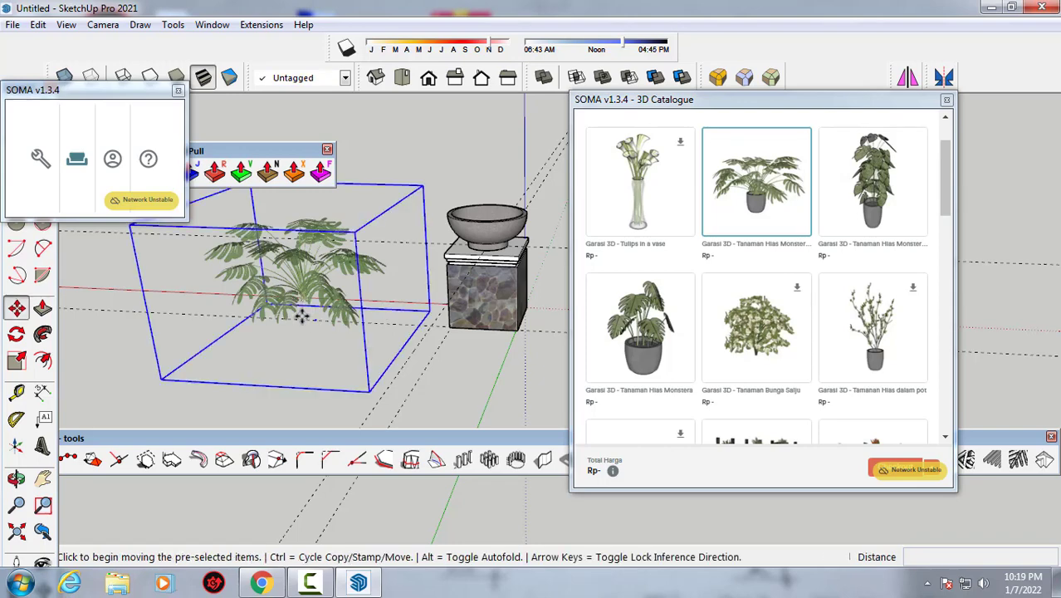
click(326, 301)
scroll(465, 199, up, 2)
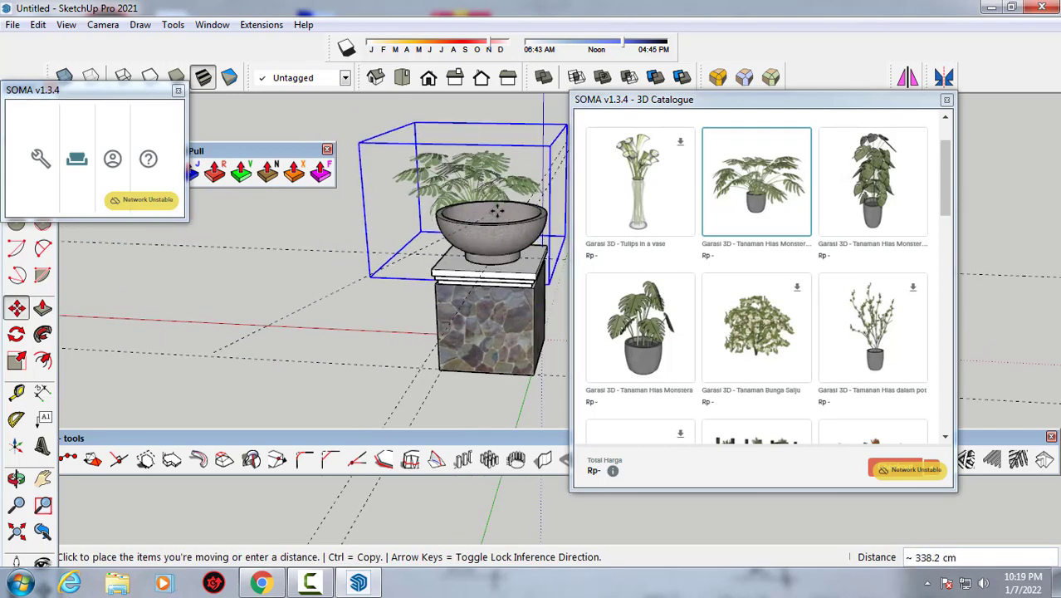
scroll(473, 190, up, 2)
scroll(477, 184, up, 2)
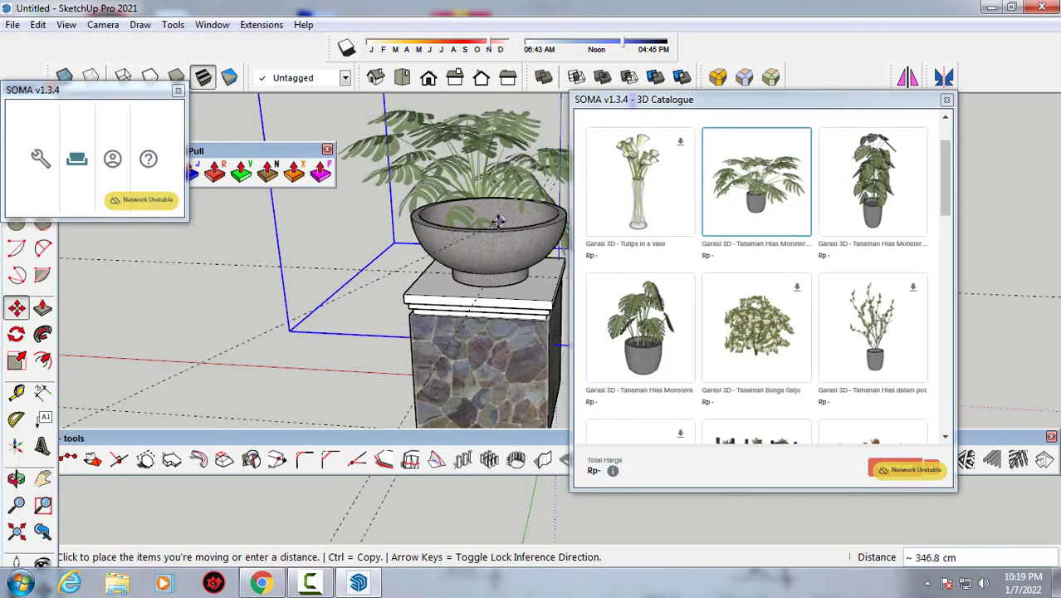
mouse_move(535, 229)
middle_down()
mouse_move(555, 220)
mouse_move(285, 222)
middle_up()
click(288, 214)
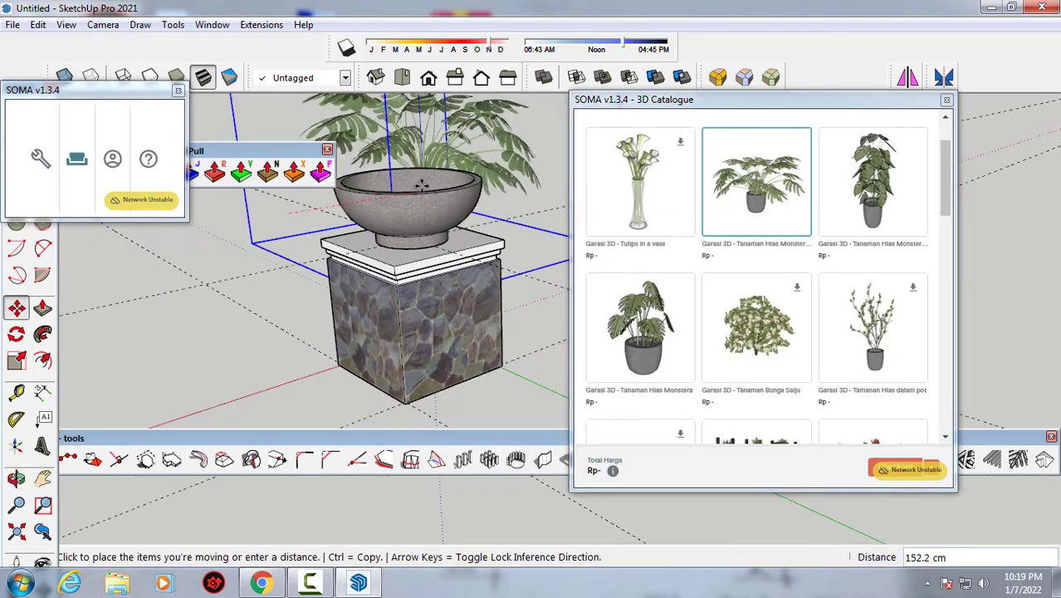
click(415, 193)
middle_drag(415, 199, 564, 166)
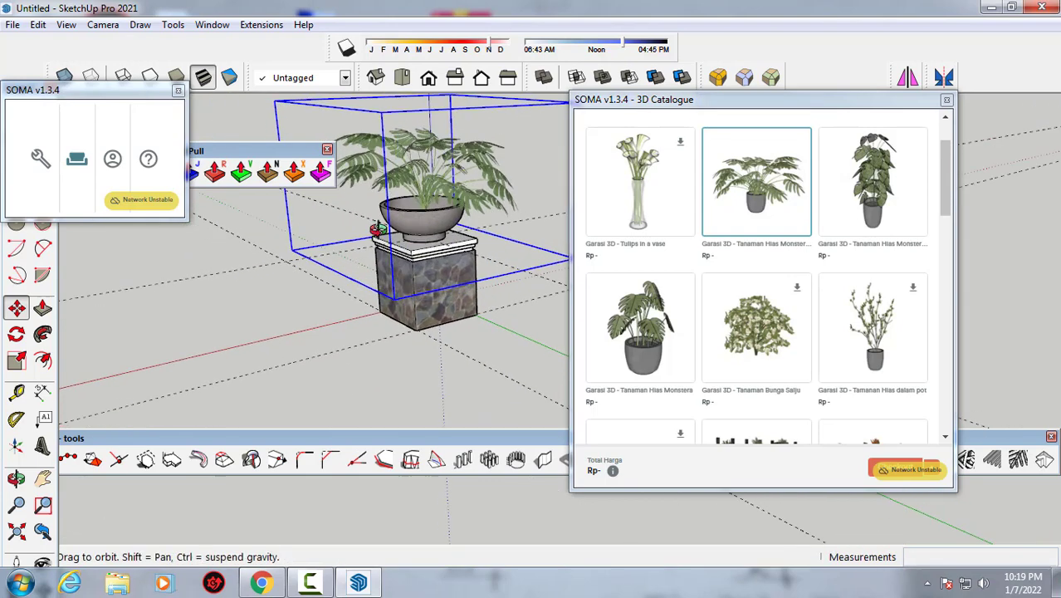
- Close the SOMA catalogue and switch to the Front view
click(946, 100)
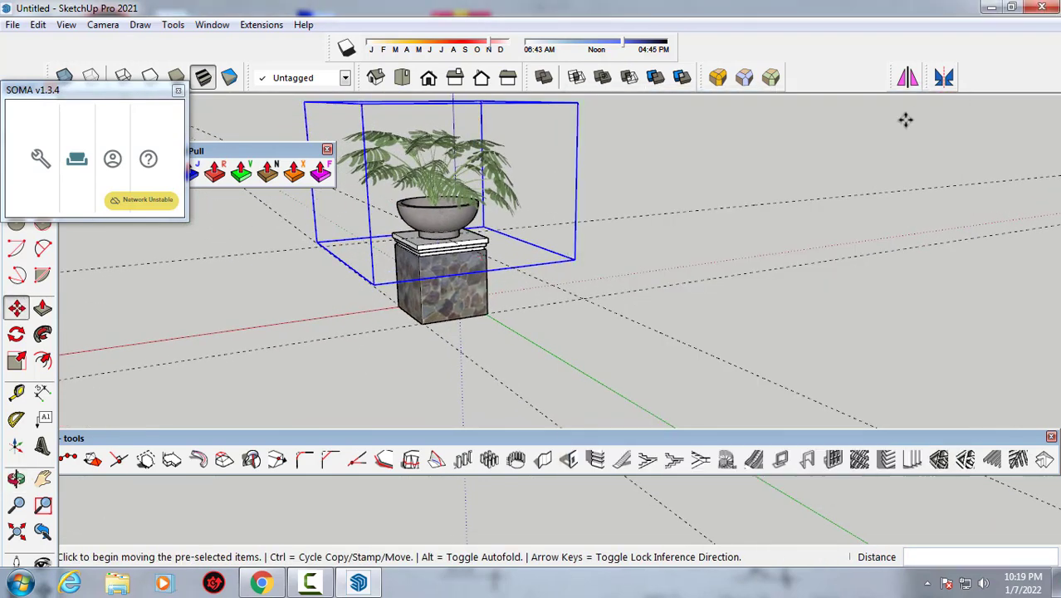
click(428, 77)
middle_drag(482, 148, 627, 251)
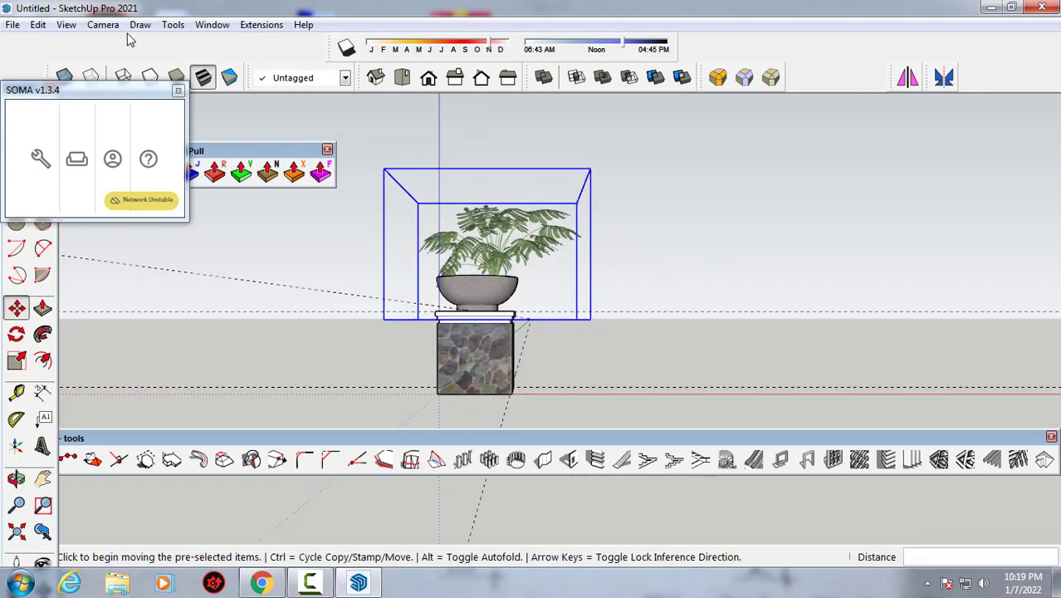
- Switch the camera to Parallel Projection and nudge the plant left
click(100, 28)
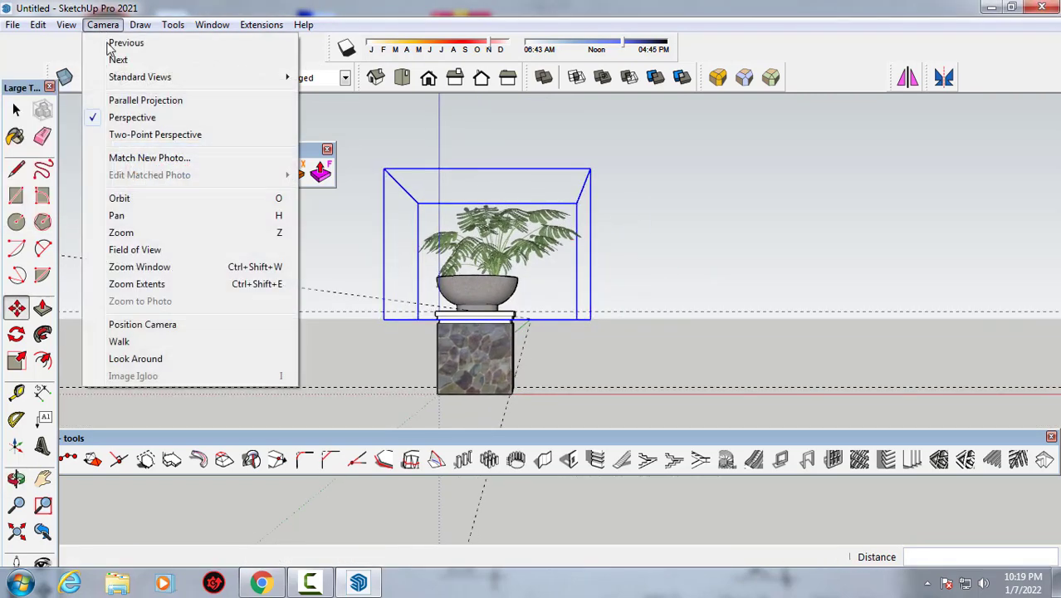
click(146, 100)
click(740, 248)
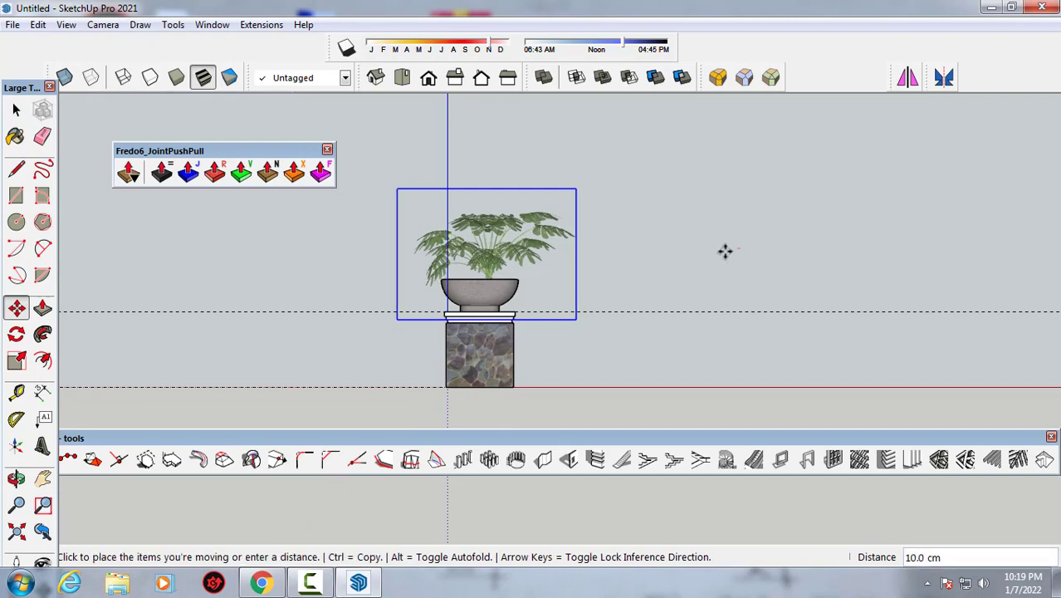
click(723, 248)
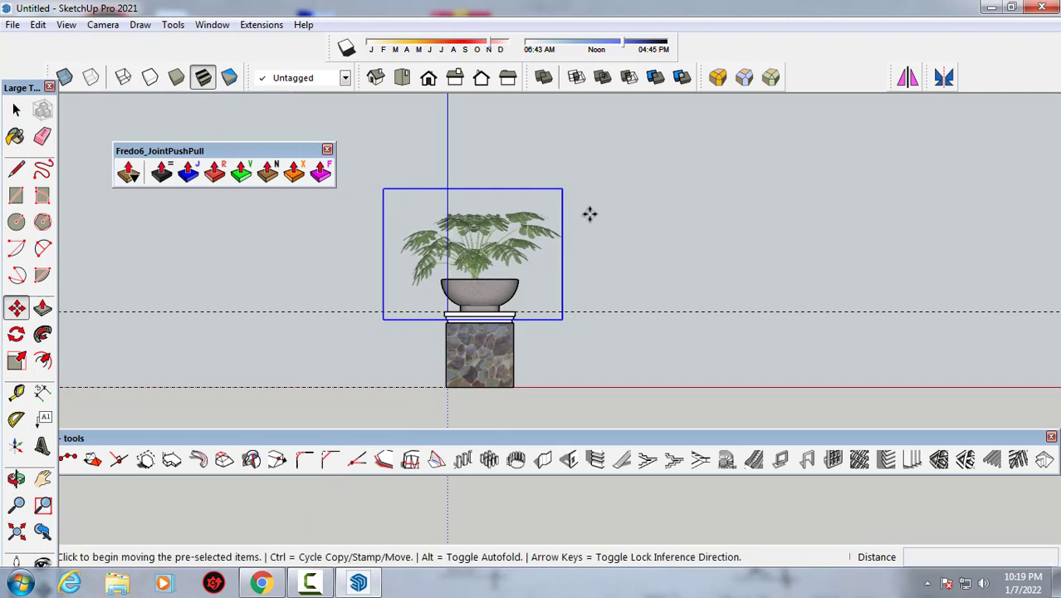
click(588, 215)
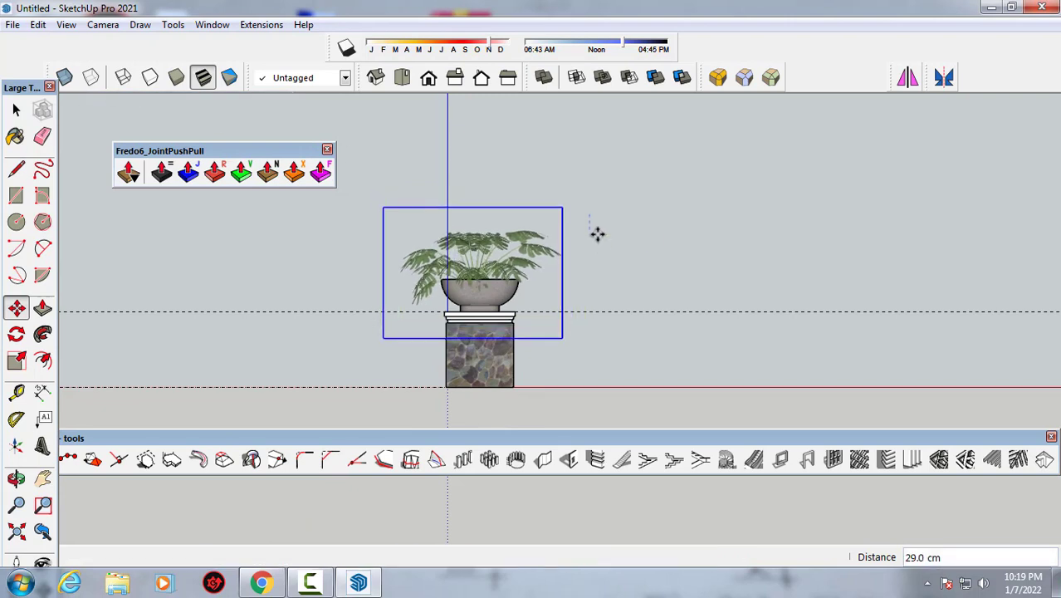
mouse_move(597, 232)
middle_down()
mouse_move(395, 311)
mouse_move(350, 308)
mouse_move(214, 261)
mouse_move(448, 320)
middle_up()
click(343, 289)
- Move the leafy plant further left so it sits over the bowl
scroll(449, 321, up, 3)
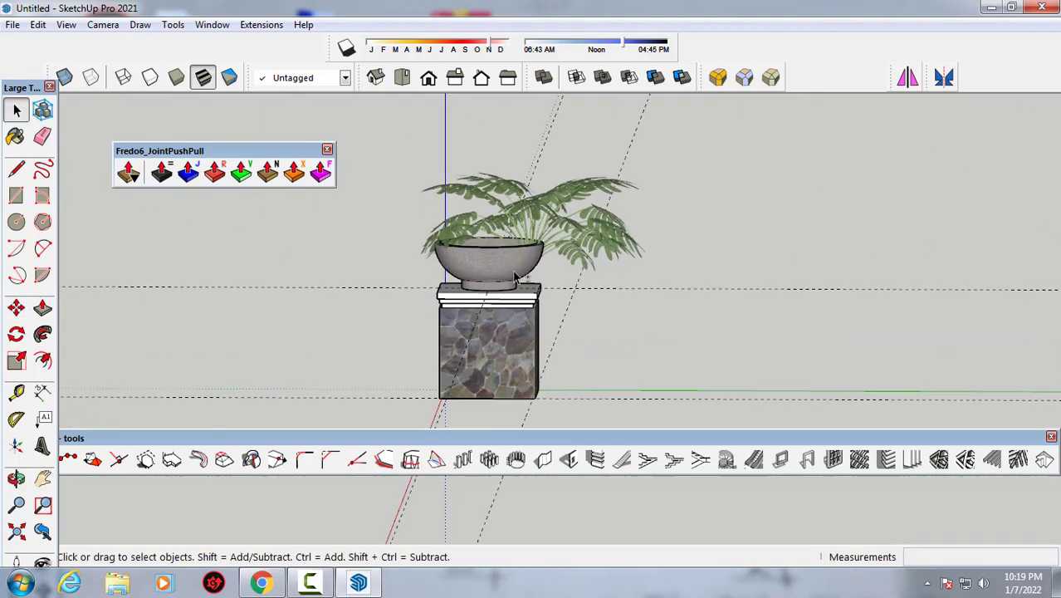
click(498, 199)
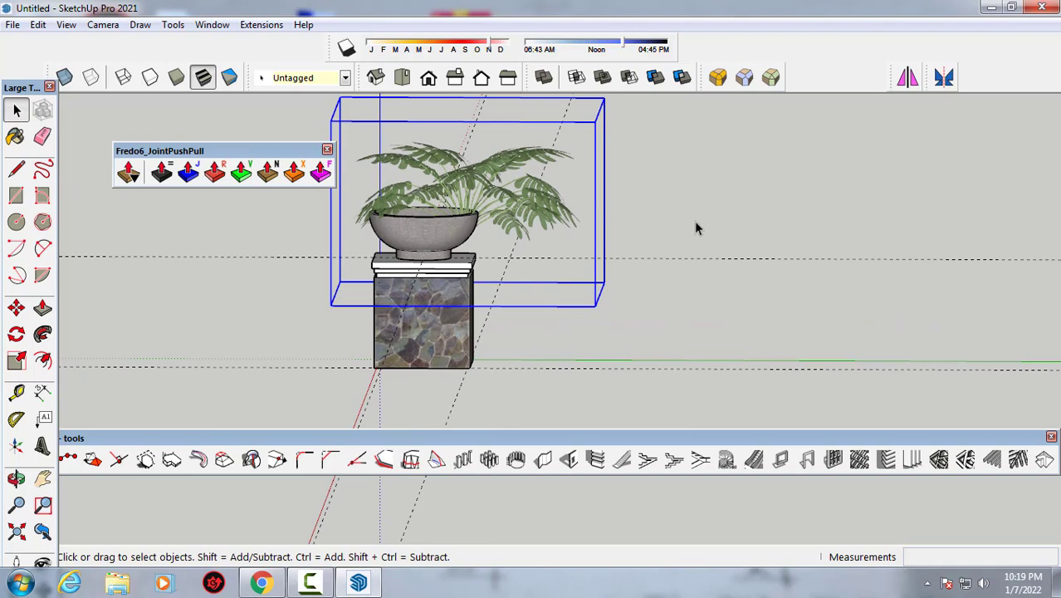
key(m)
click(763, 209)
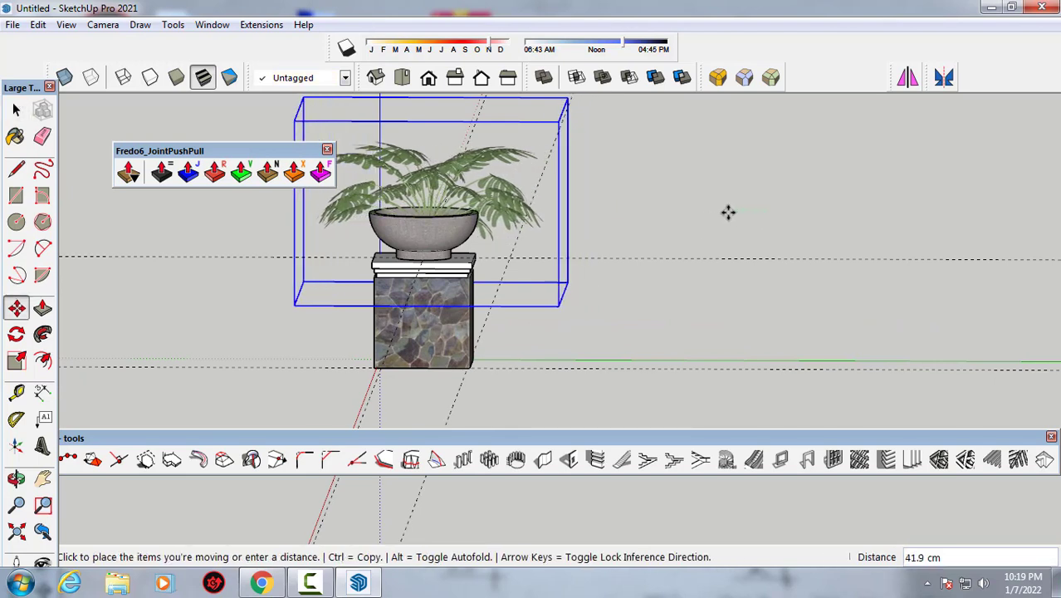
click(714, 213)
key(space)
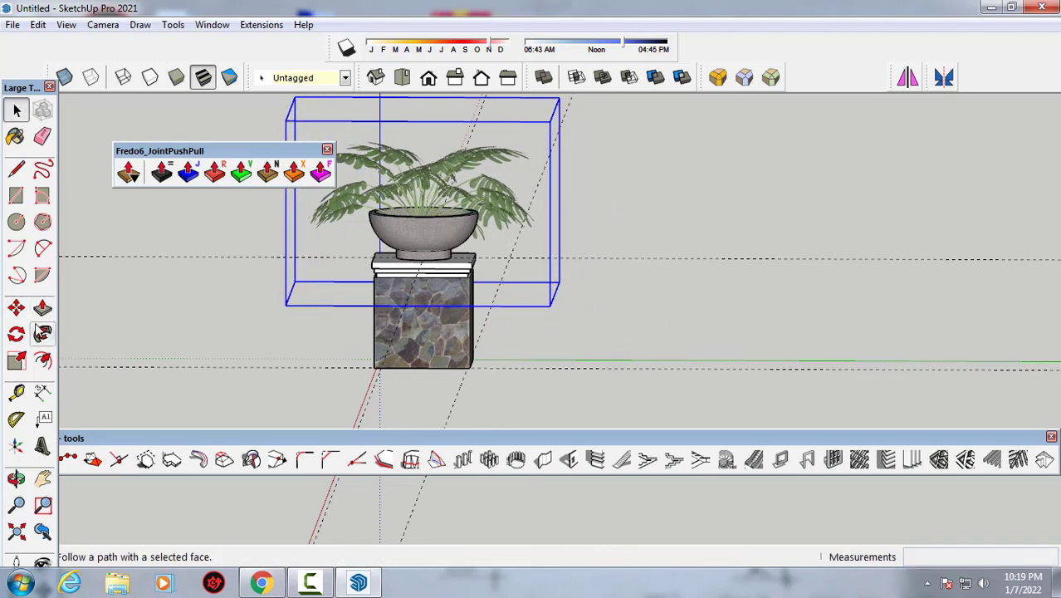
click(16, 360)
- Scale the plant up by its corner grip to 1.18 times its size
mouse_move(531, 159)
middle_down()
mouse_move(529, 228)
mouse_move(492, 187)
mouse_move(669, 161)
middle_up()
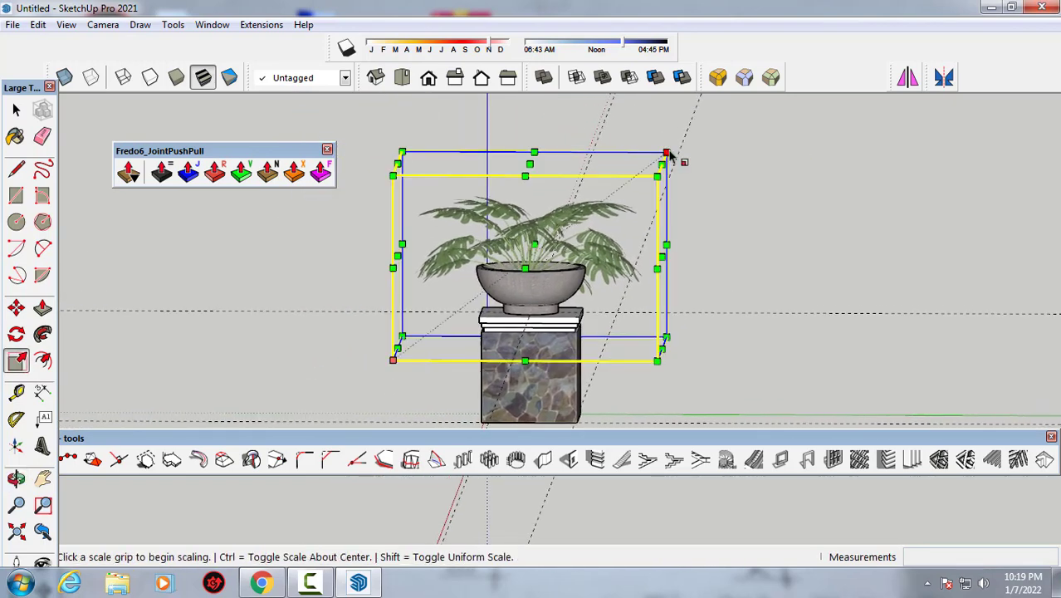
click(667, 154)
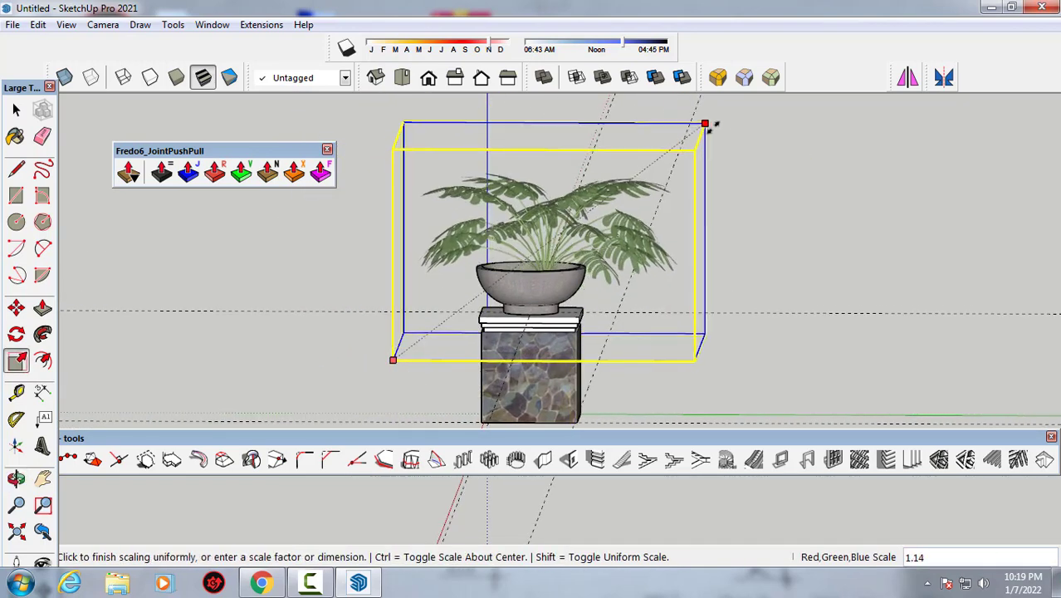
click(717, 116)
key(space)
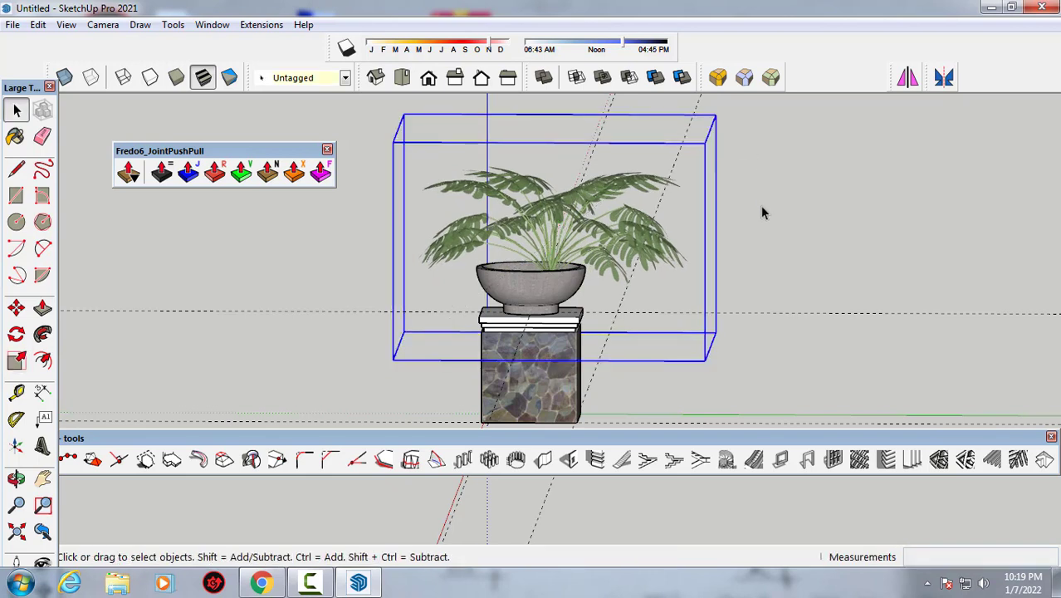
- Move the enlarged plant 30 cm to the left
key(m)
click(806, 218)
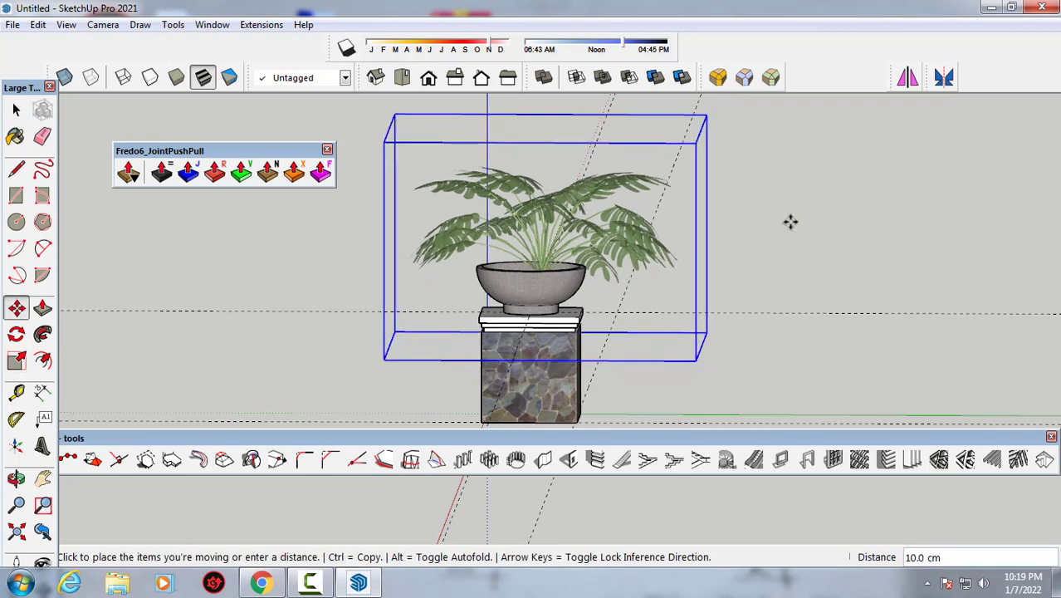
click(792, 217)
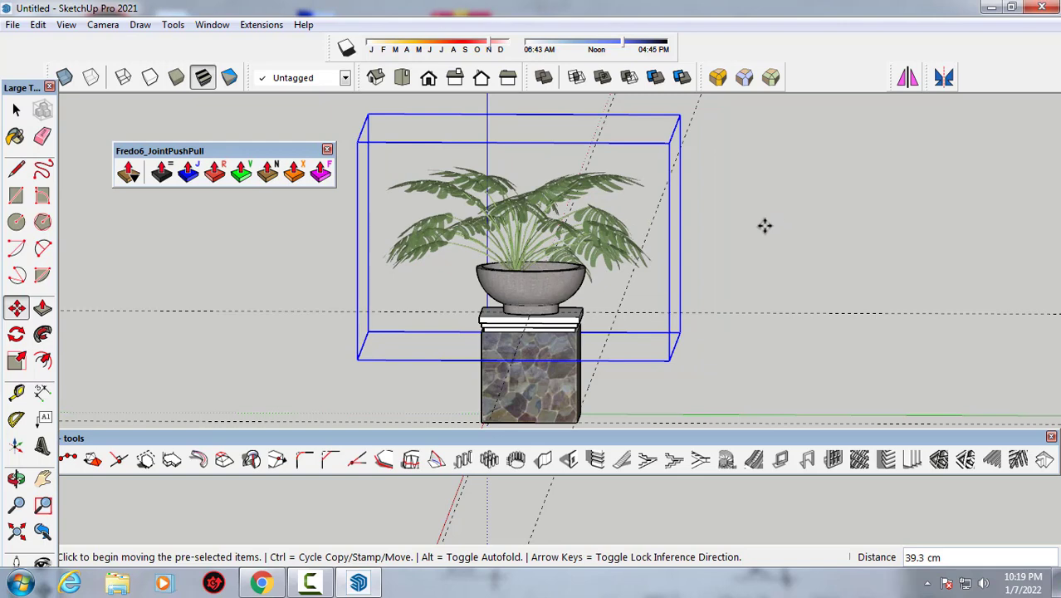
click(752, 224)
key(ctrl)
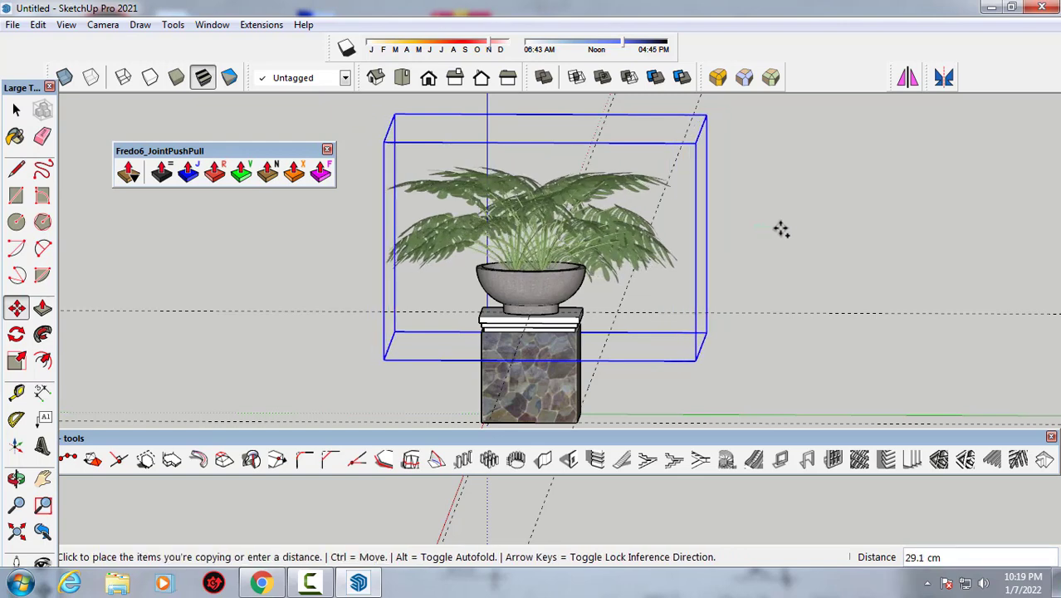
text(30)
key(Return)
- Cancel the unwanted copy-move of the plant and clear the selection
key(ctrl)
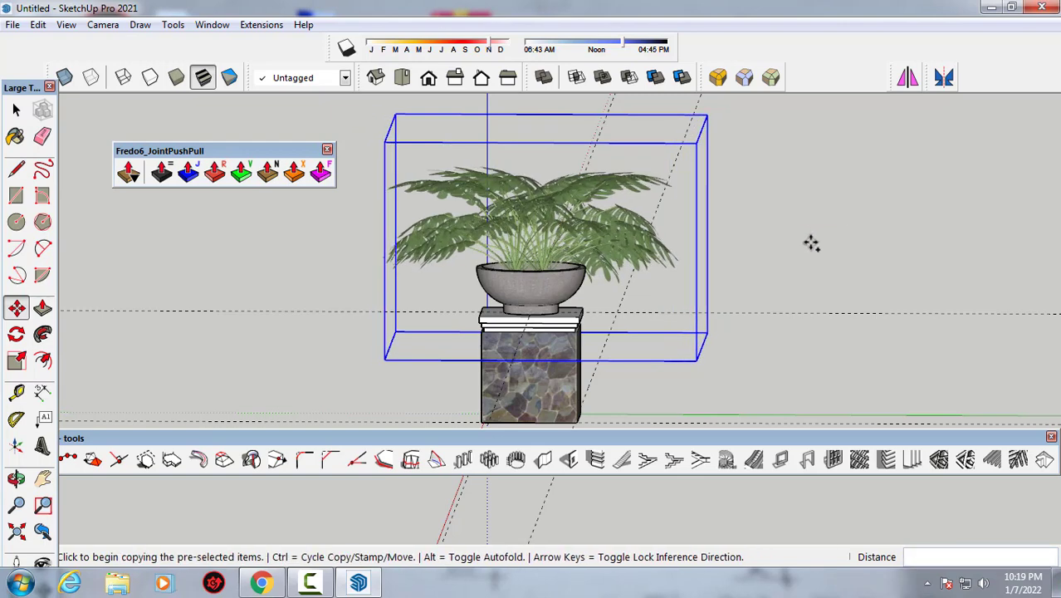
click(810, 241)
key(ctrl)
key(ctrl)
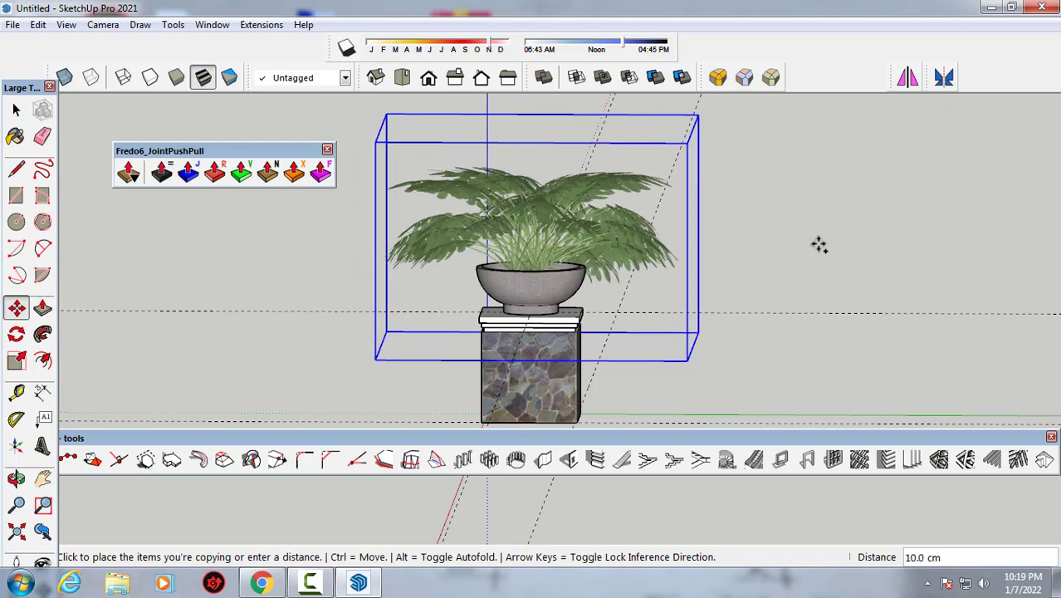
key(Escape)
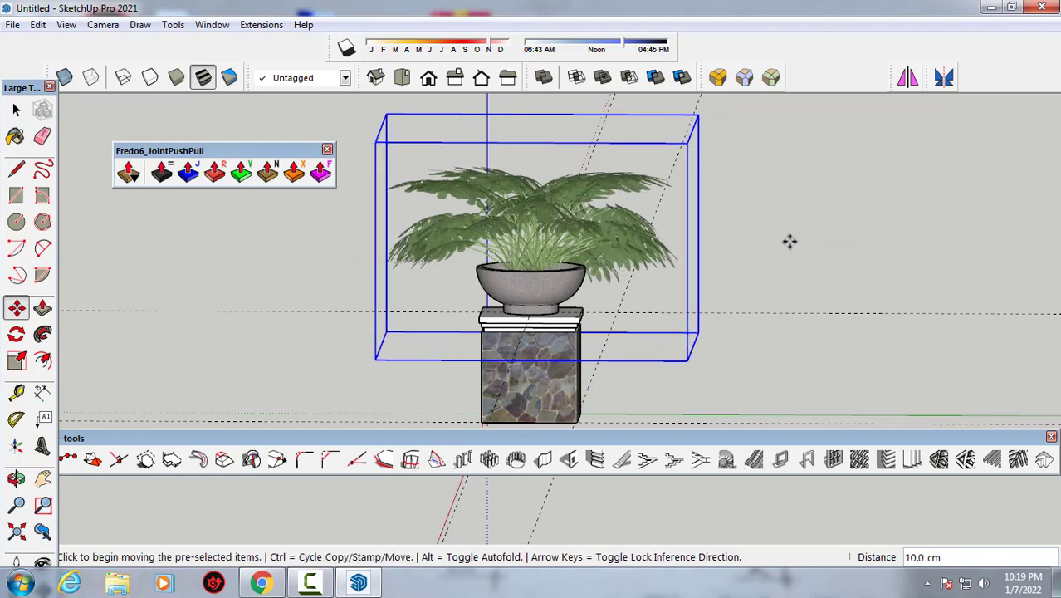
key(space)
click(772, 237)
mouse_move(772, 236)
middle_down()
mouse_move(557, 312)
mouse_move(331, 280)
mouse_move(474, 249)
middle_up()
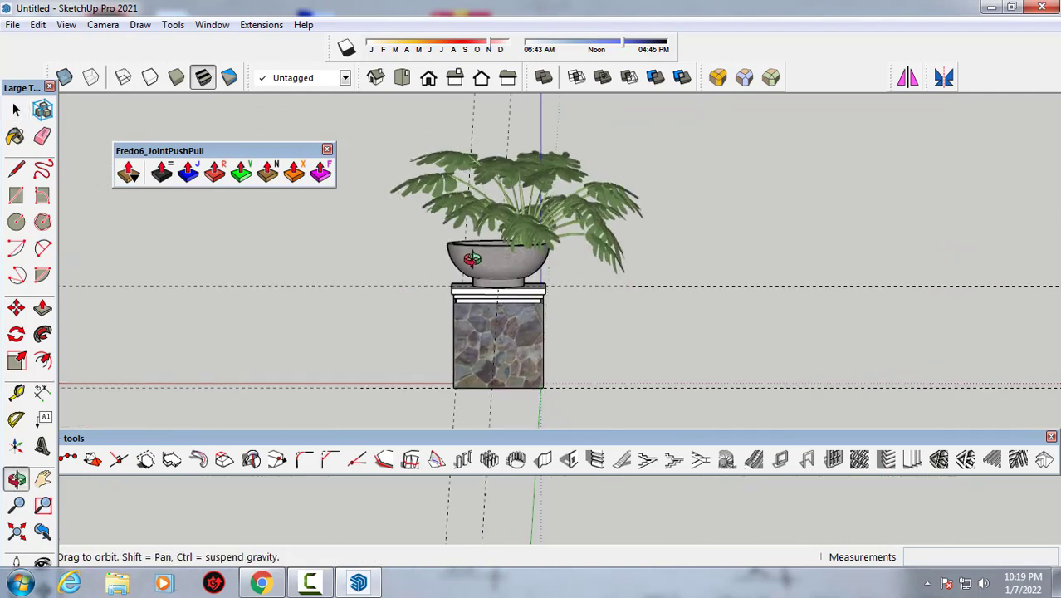
- Nudge the plant another 10 cm left so it sits centred in the bowl
click(497, 183)
click(603, 224)
click(564, 209)
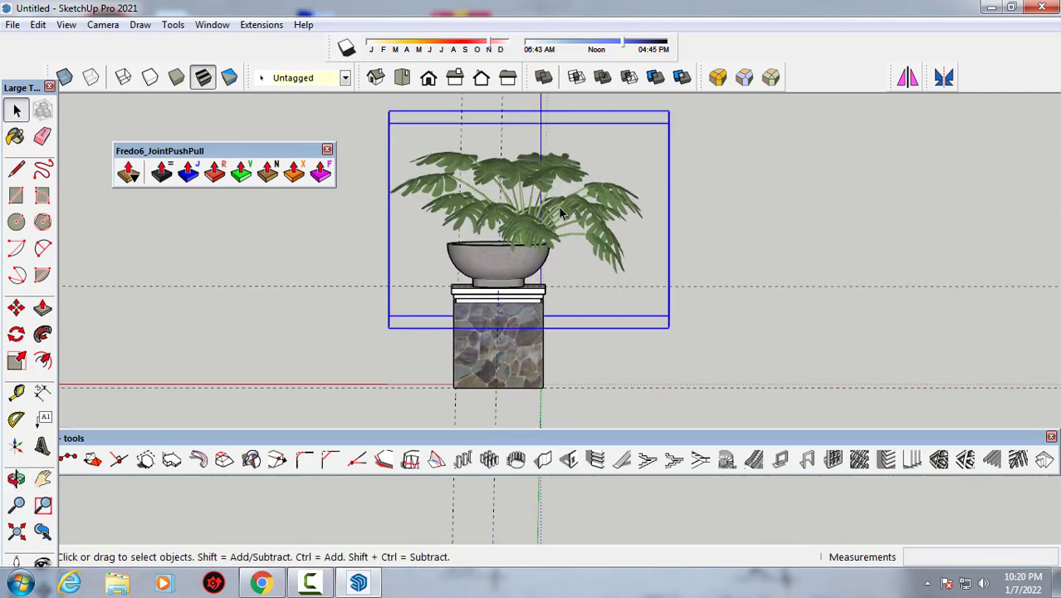
scroll(389, 174, down, 2)
click(389, 174)
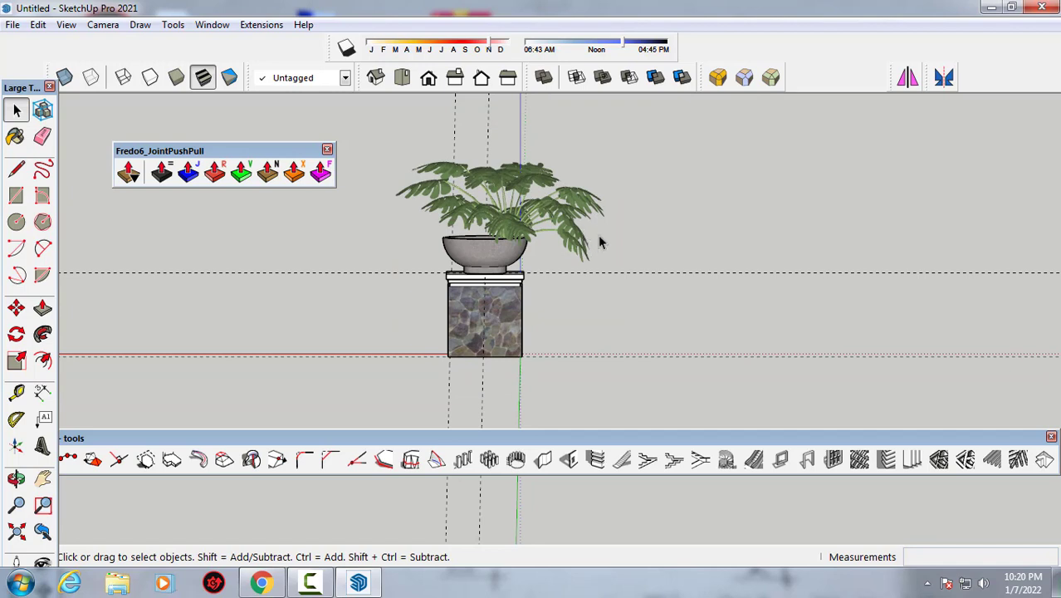
click(452, 149)
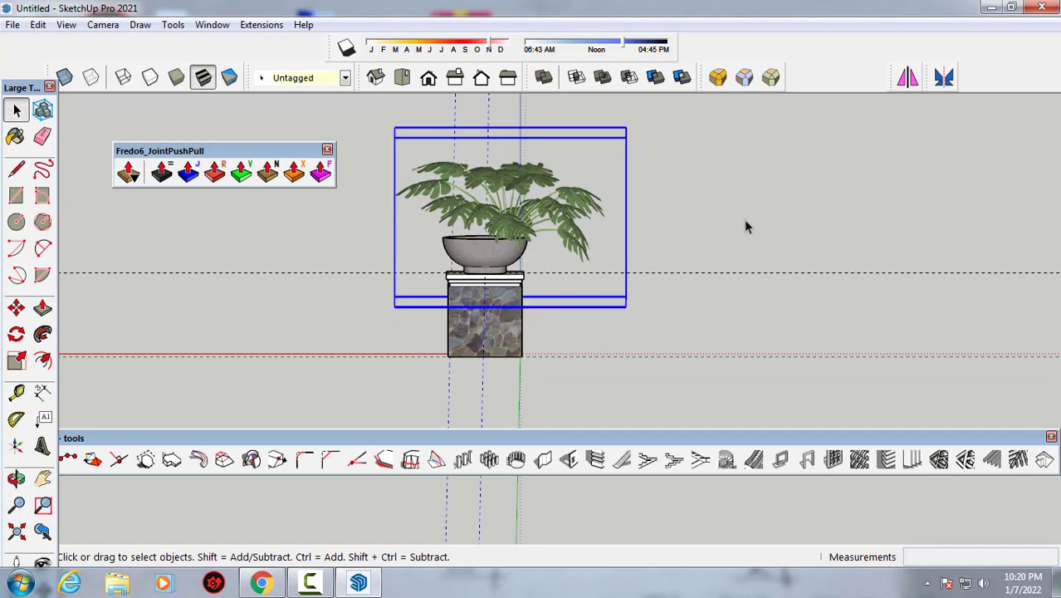
key(m)
click(810, 224)
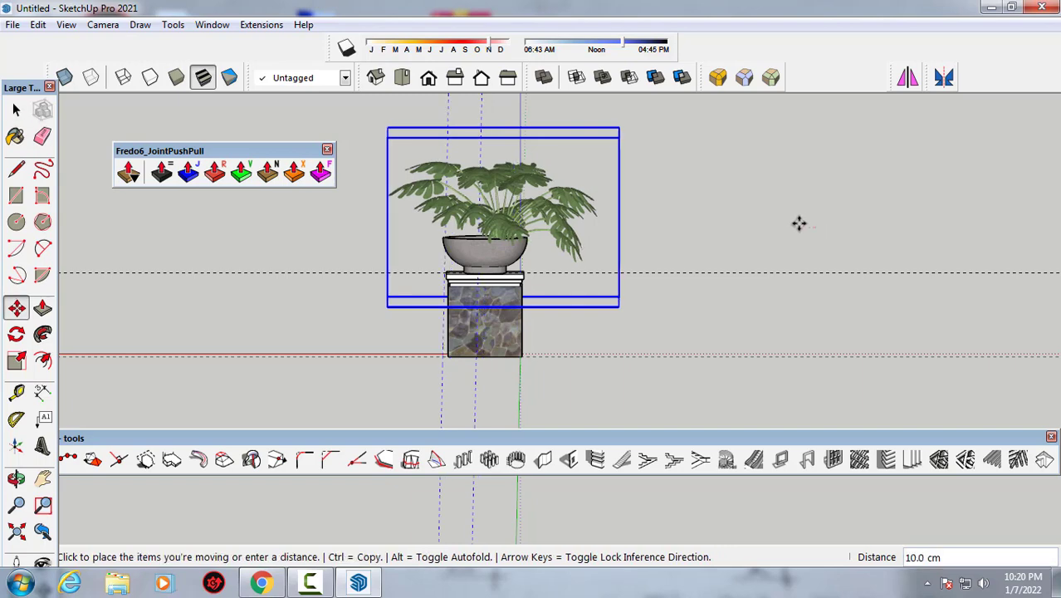
key(space)
click(686, 219)
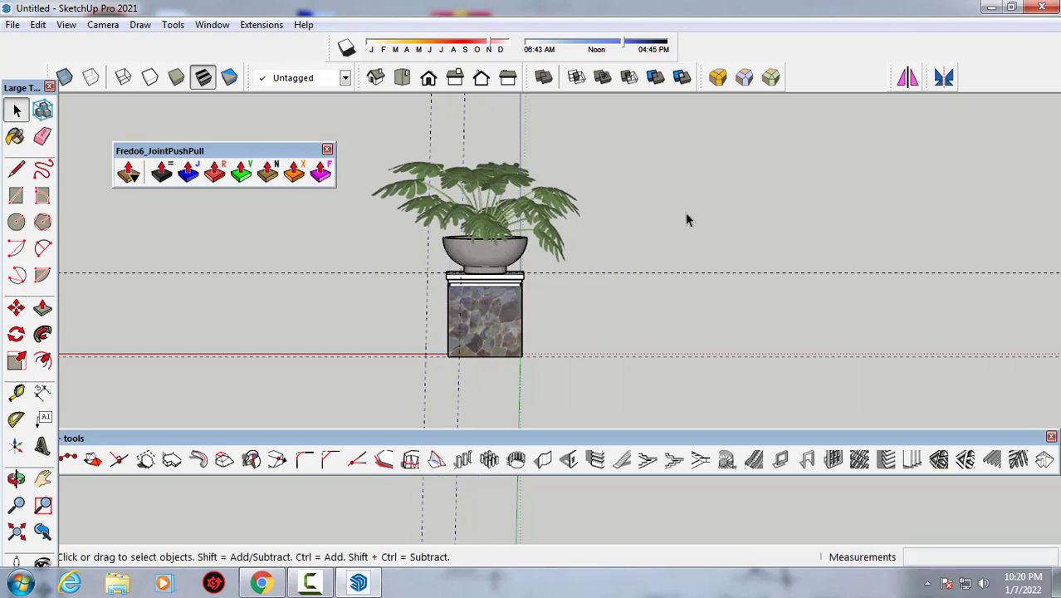
- Orbit to an angled view, zoom in and drag the 1001bit toolbar lower
mouse_move(687, 219)
middle_down()
mouse_move(456, 283)
mouse_move(608, 268)
mouse_move(638, 306)
mouse_move(572, 291)
mouse_move(581, 308)
mouse_move(486, 274)
mouse_move(513, 322)
mouse_move(539, 336)
middle_up()
scroll(608, 268, up, 2)
scroll(573, 290, up, 2)
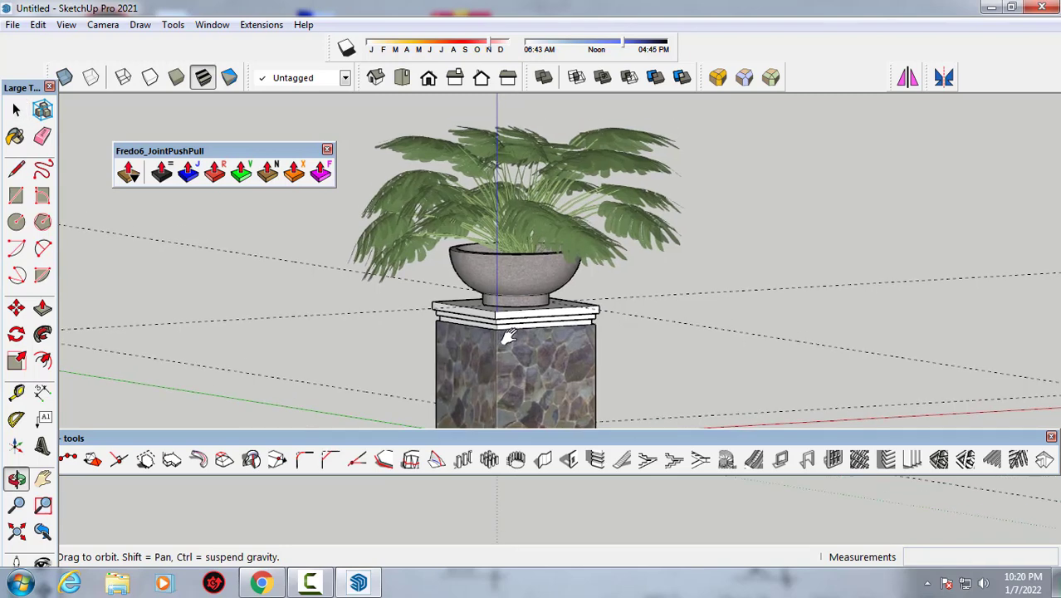
drag(810, 439, 770, 468)
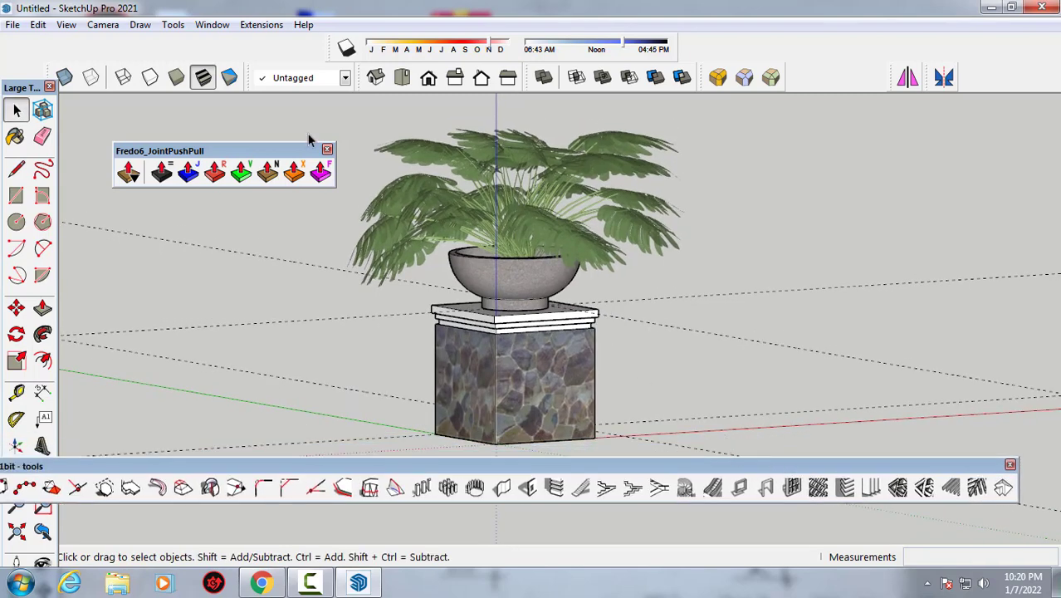
- Switch back to Perspective and zoom close on the pedestal, moving the 1001bit toolbar down
click(104, 25)
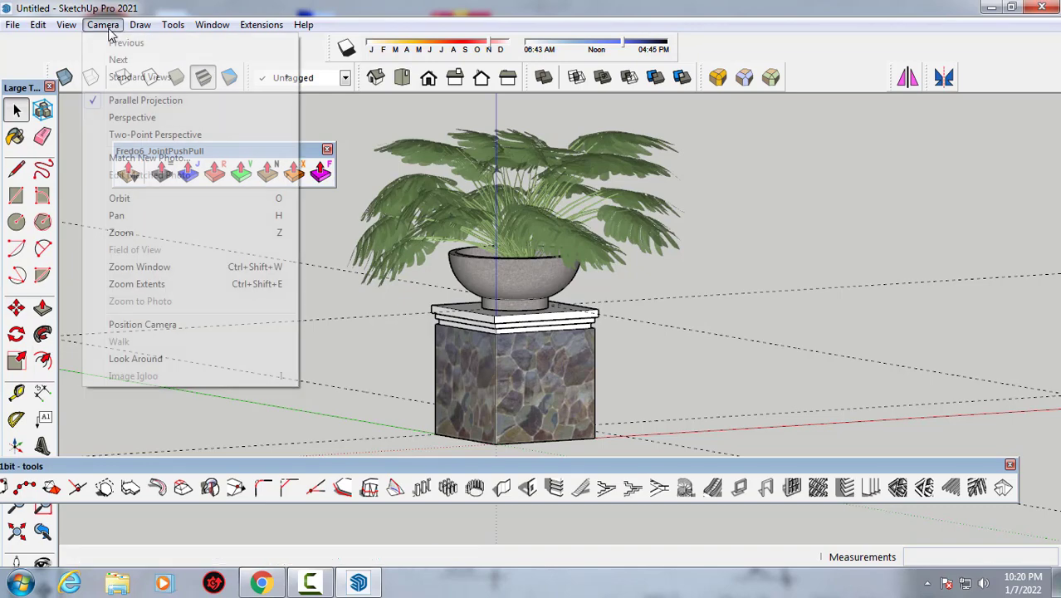
click(142, 114)
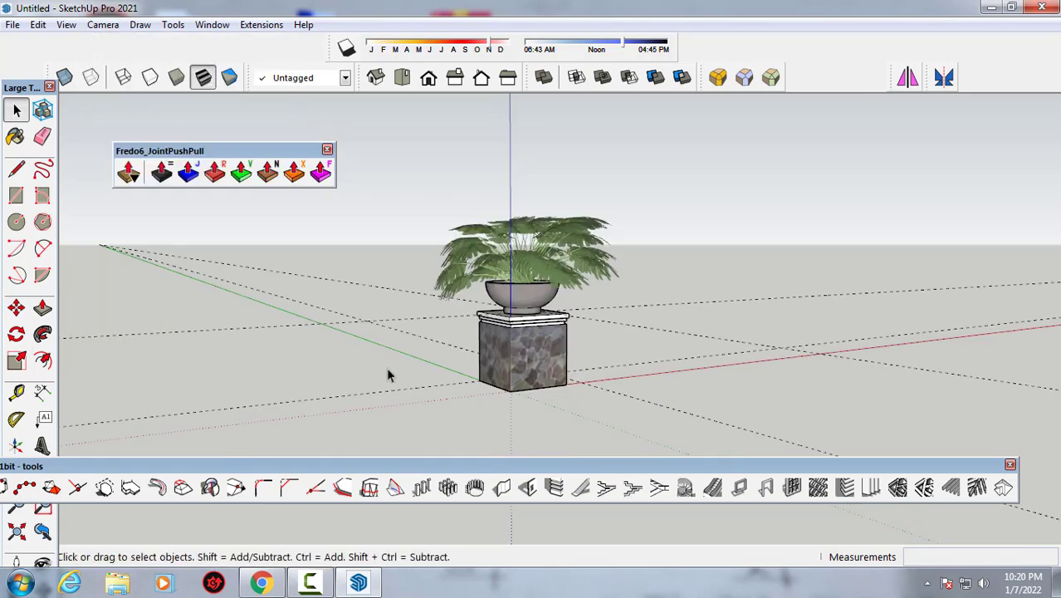
scroll(465, 377, up, 2)
scroll(514, 399, up, 2)
mouse_move(539, 415)
middle_down()
mouse_move(515, 401)
mouse_move(492, 407)
mouse_move(547, 408)
mouse_move(549, 380)
middle_up()
scroll(549, 407, up, 1)
scroll(545, 396, up, 1)
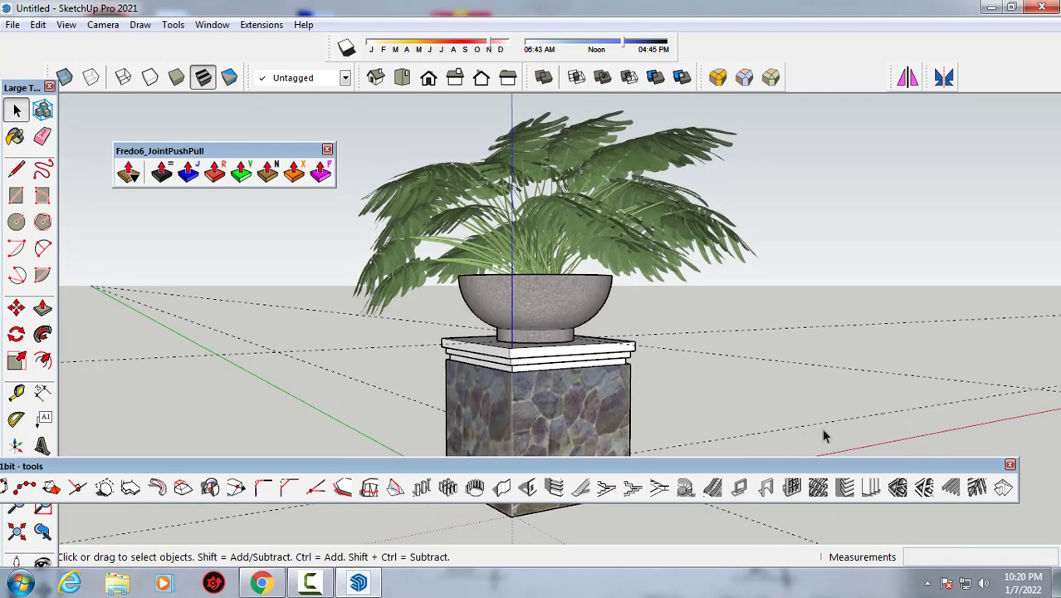
mouse_move(802, 468)
mouse_down()
mouse_move(847, 508)
mouse_move(788, 503)
mouse_move(871, 506)
mouse_up()
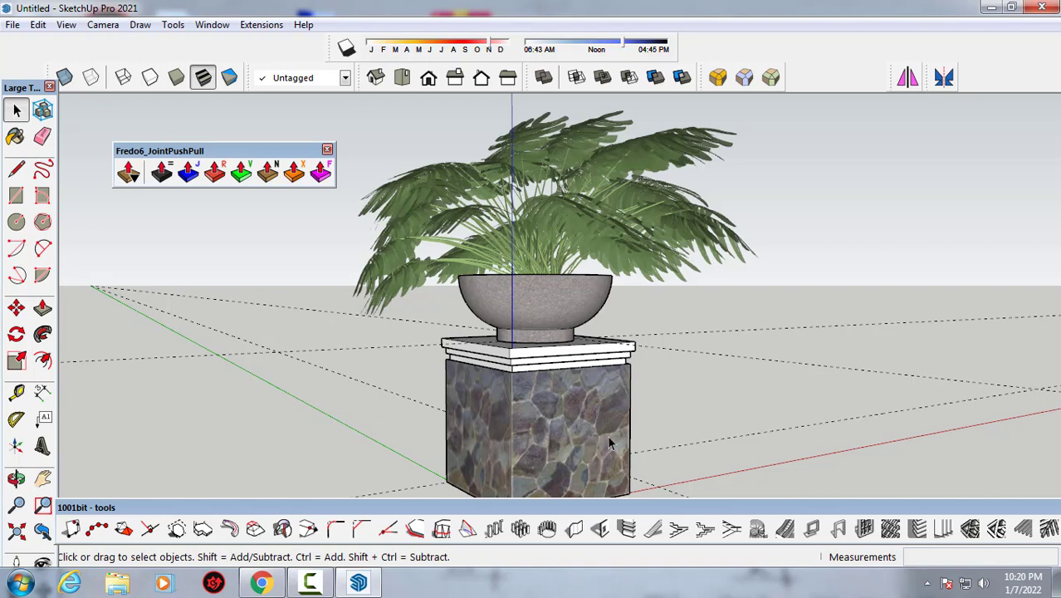
mouse_move(607, 435)
middle_down()
mouse_move(603, 425)
mouse_move(642, 430)
middle_up()
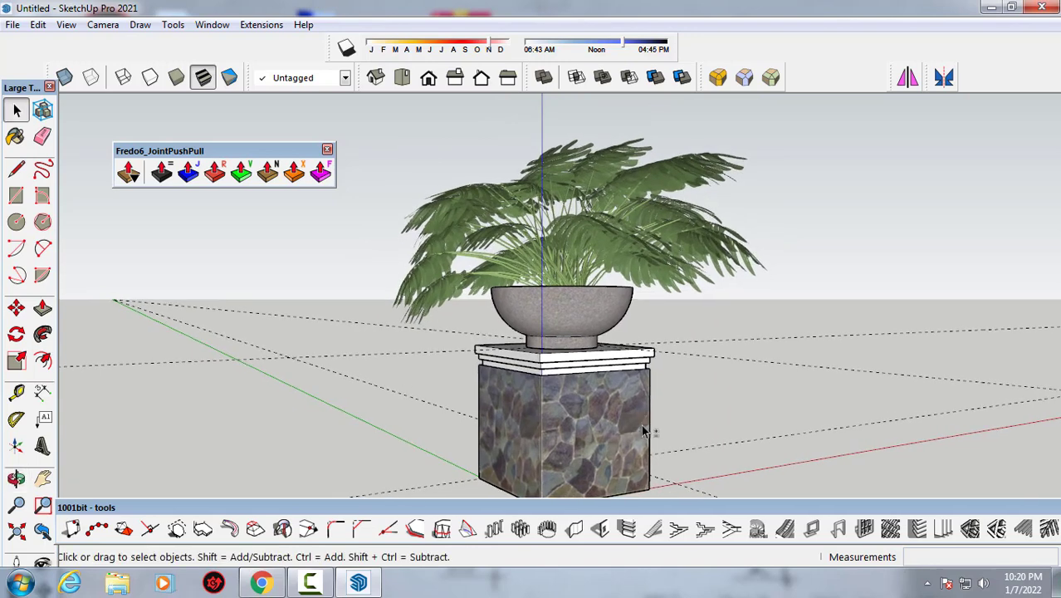